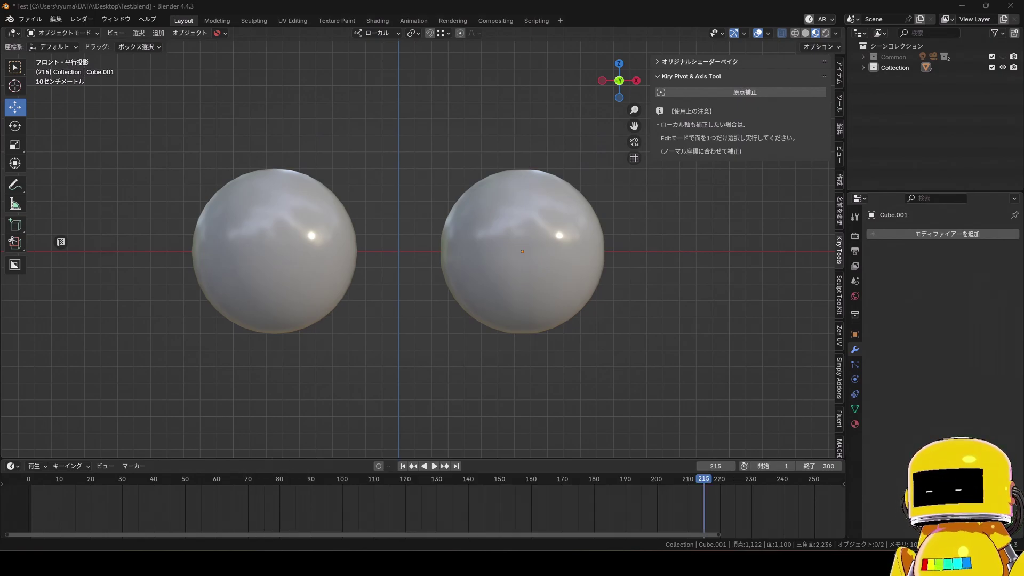
Look through the item and tool sidebar sections for the Kiry add-ons, and return to Kiry Tools
click(839, 73)
scroll(763, 273, down, 5)
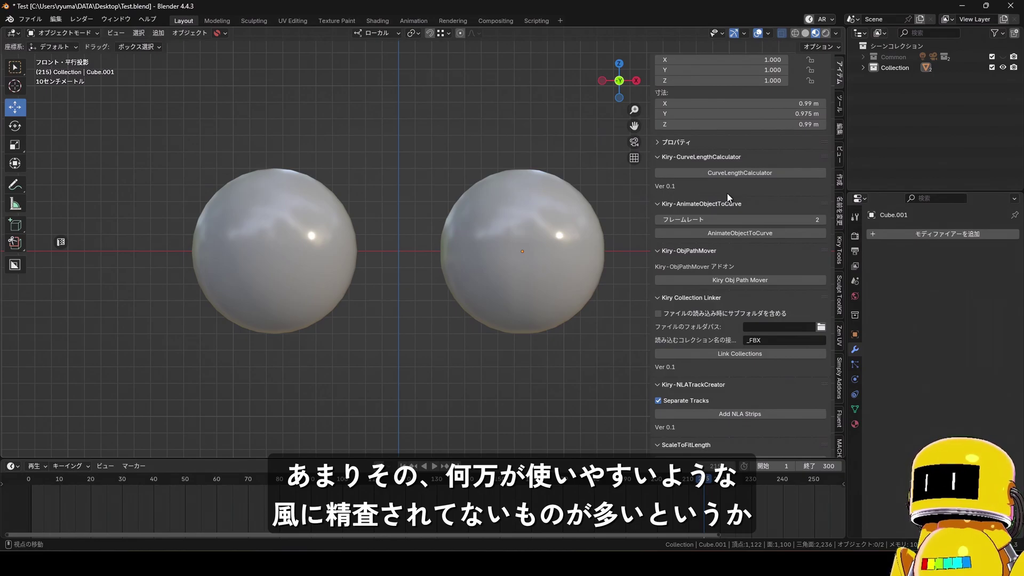
scroll(724, 212, down, 5)
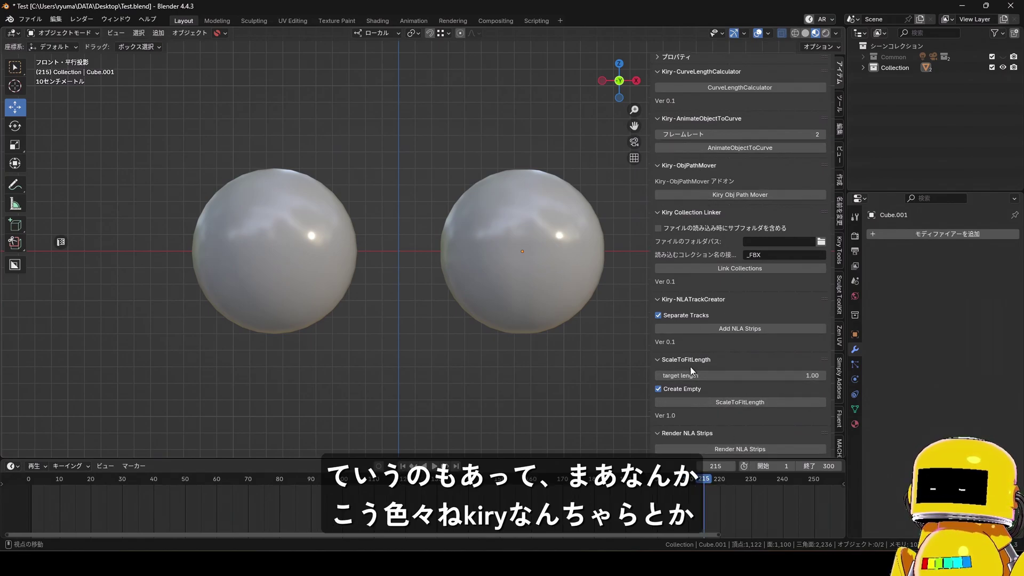
click(835, 108)
scroll(736, 245, down, 4)
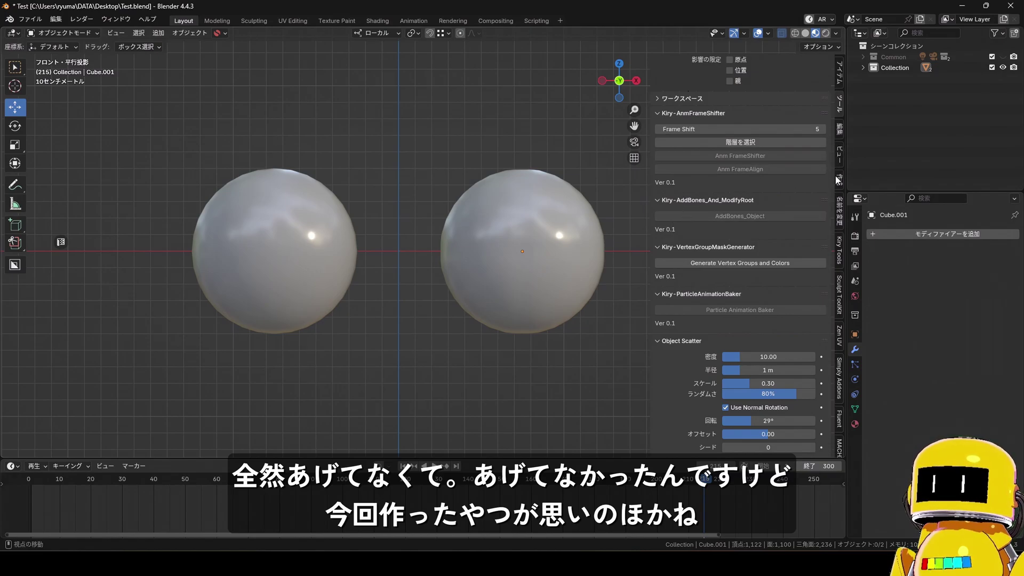
click(840, 243)
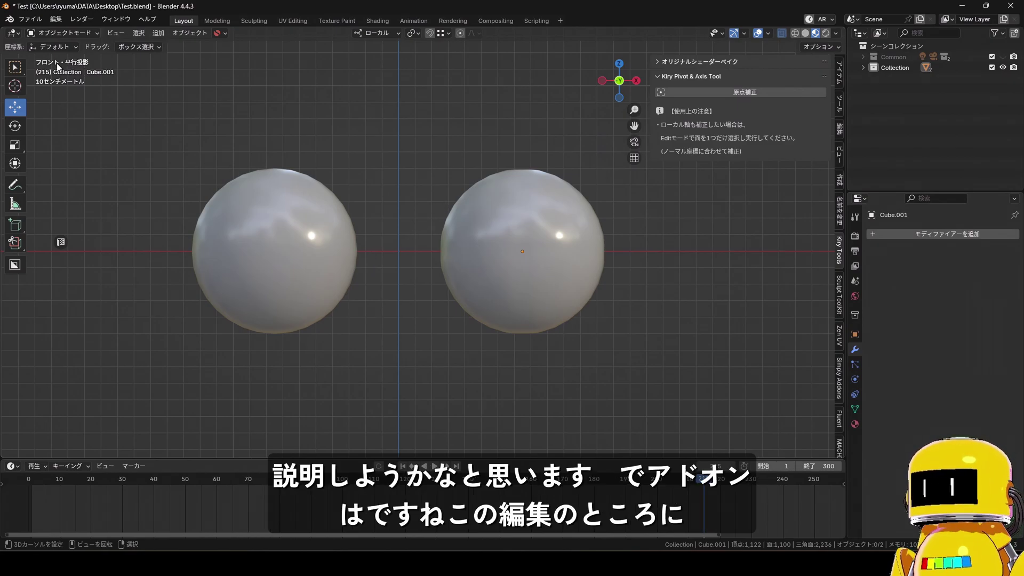
Open the preferences window, move it to the middle of the screen and show its add-ons section
click(57, 20)
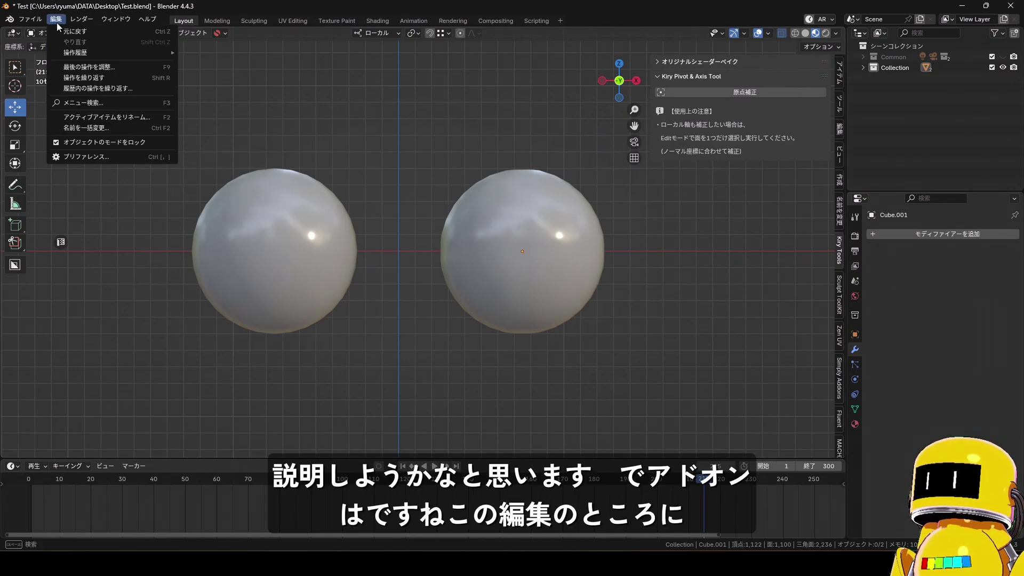
click(73, 156)
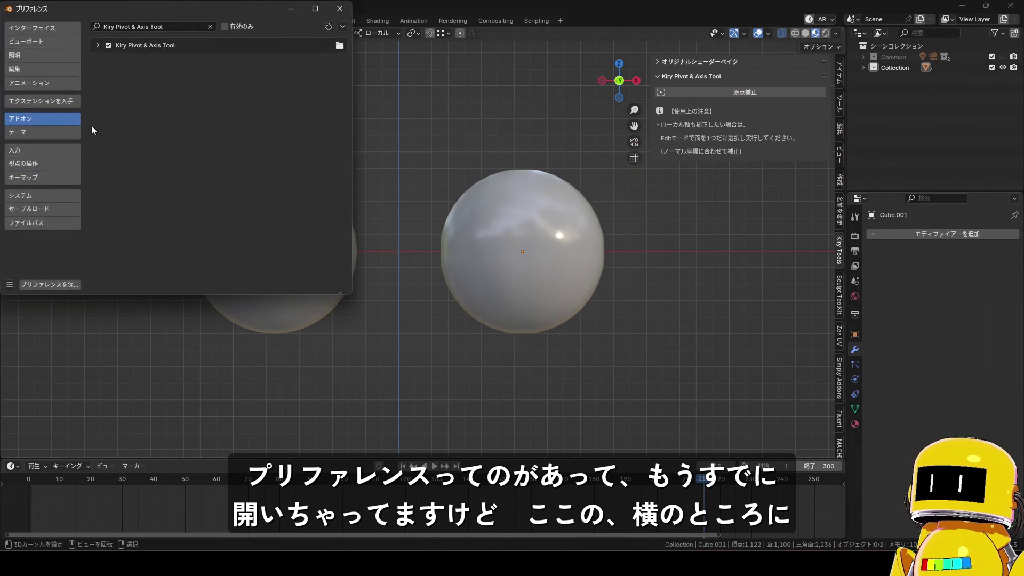
drag(134, 10, 465, 144)
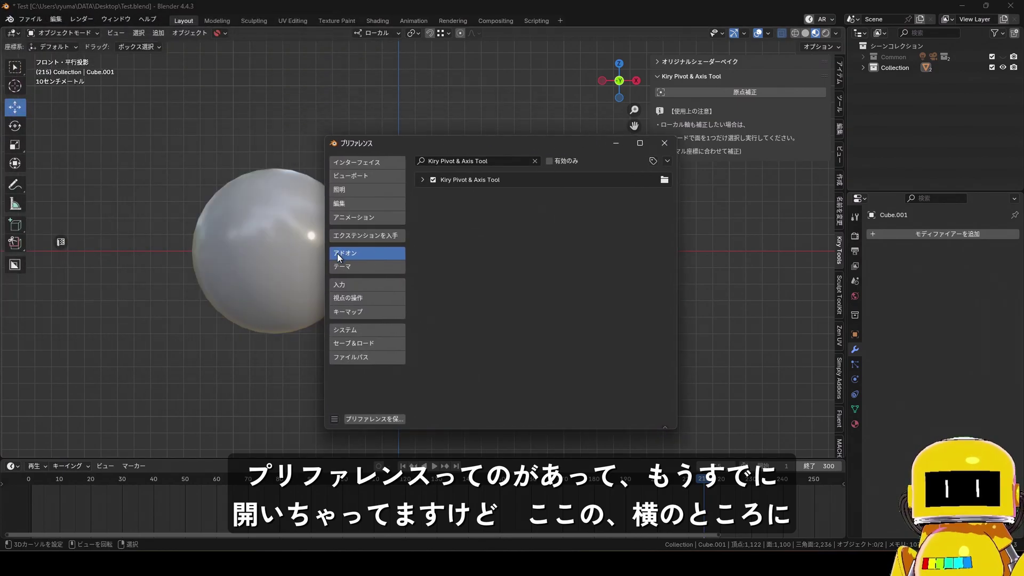
click(359, 162)
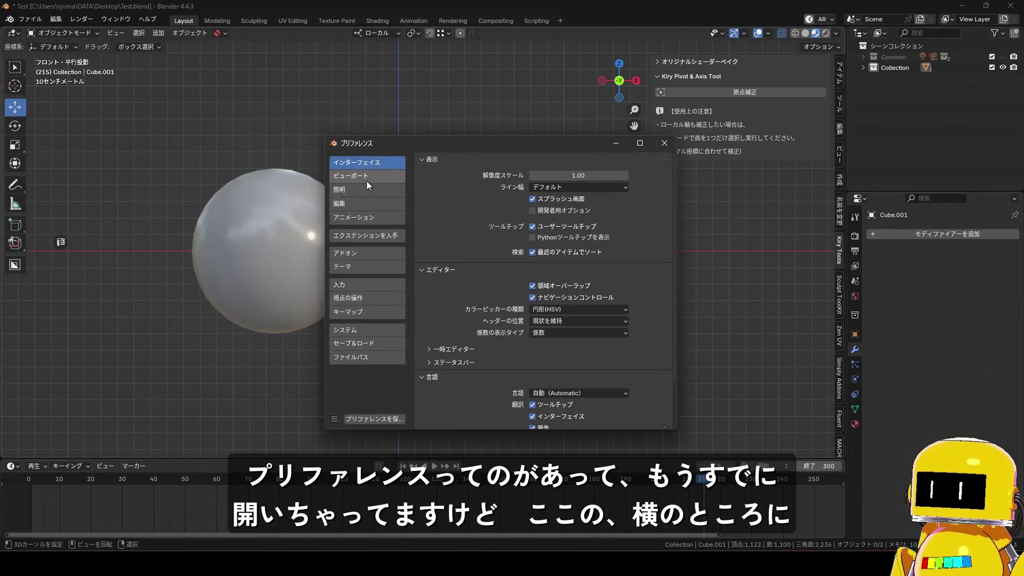
click(367, 254)
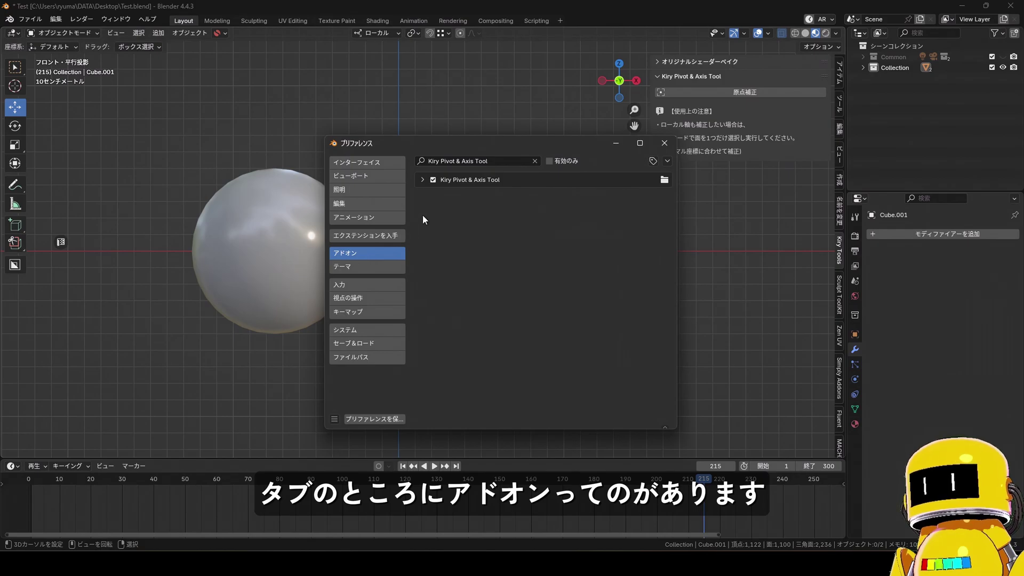
Clear the add-on filter, look through the full list and open the install-from-disk option
click(534, 161)
scroll(474, 200, down, 5)
scroll(472, 224, down, 15)
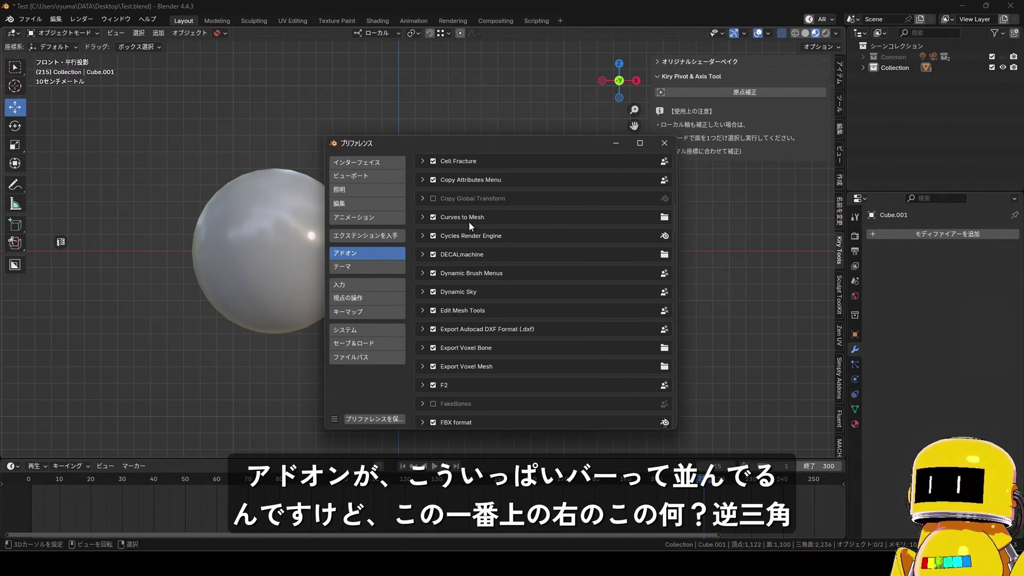
scroll(468, 292, up, 20)
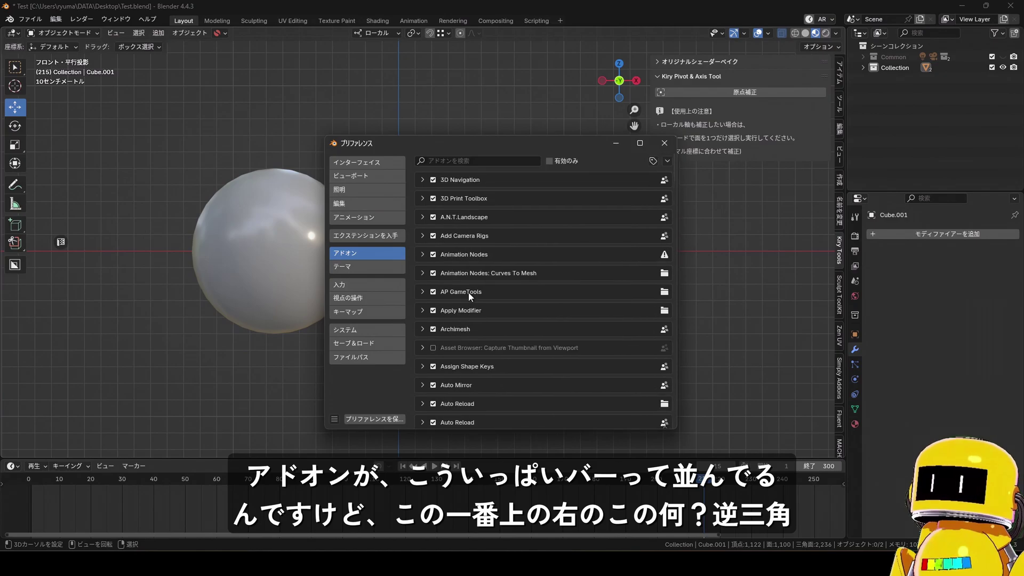
click(667, 162)
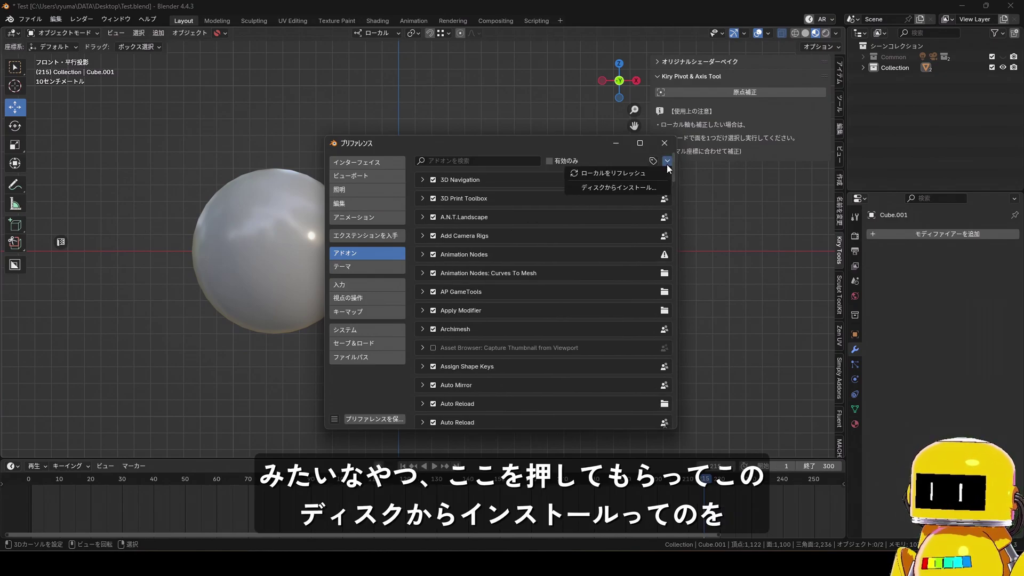
click(641, 189)
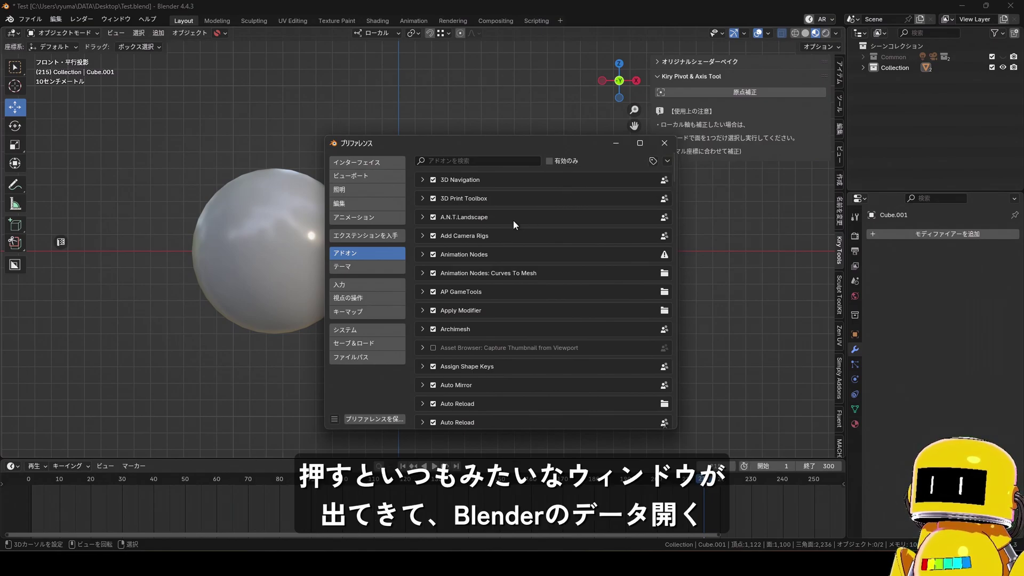
Search the add-ons for "kiry", view the details of Kiry Pivot & Axis Tool and close the preferences
click(479, 162)
text(kiry)
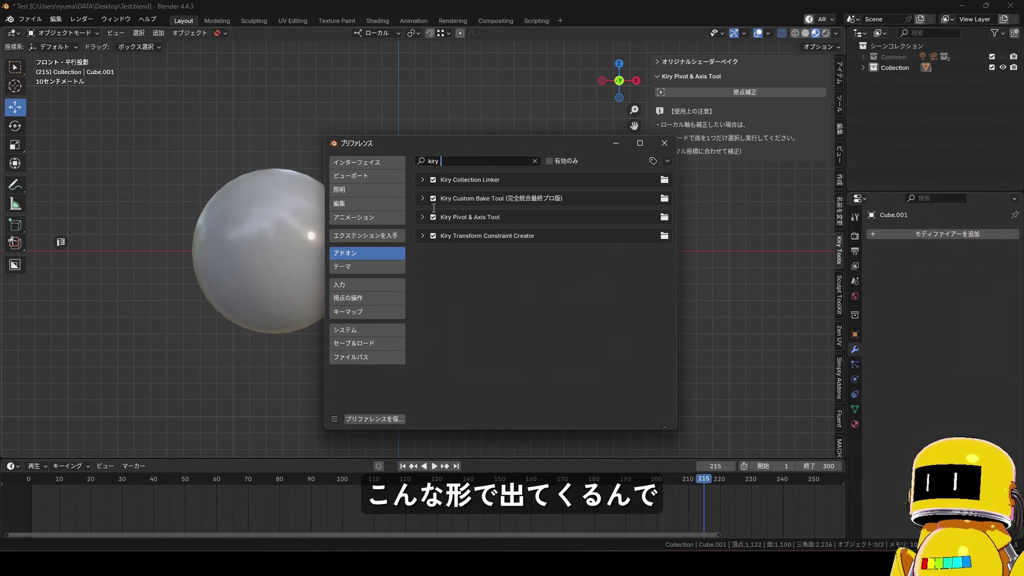
click(422, 217)
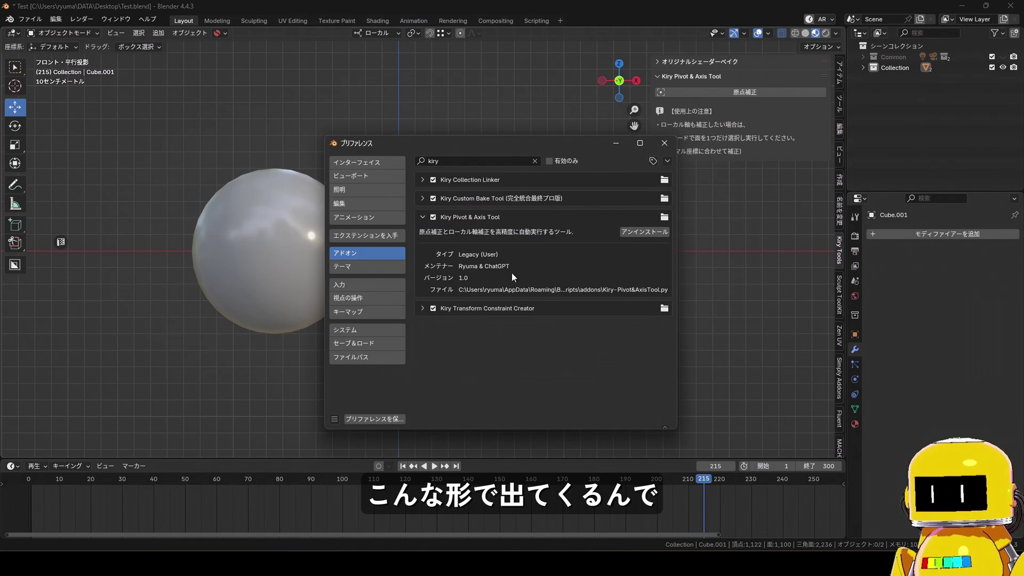
click(424, 217)
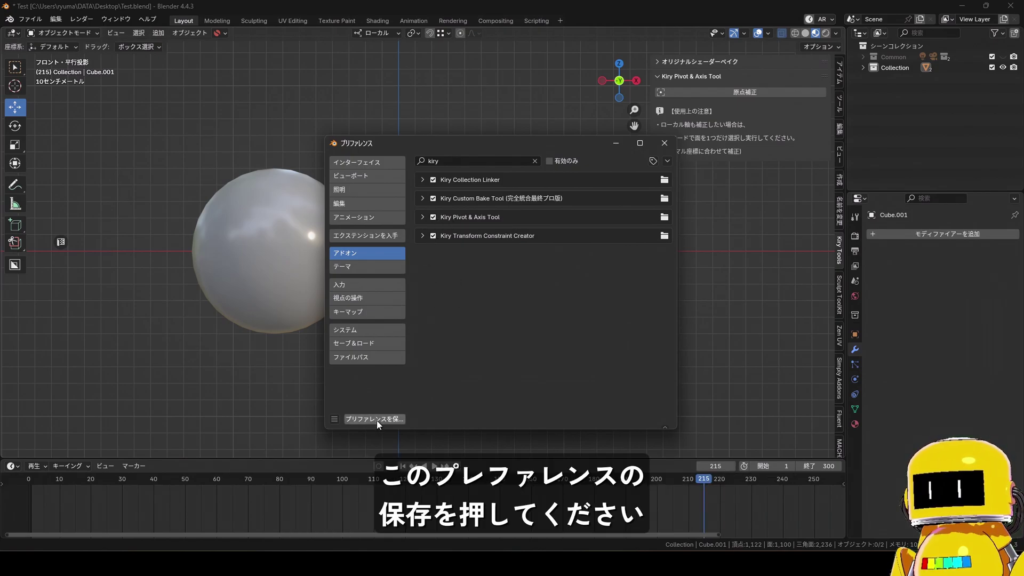
click(665, 143)
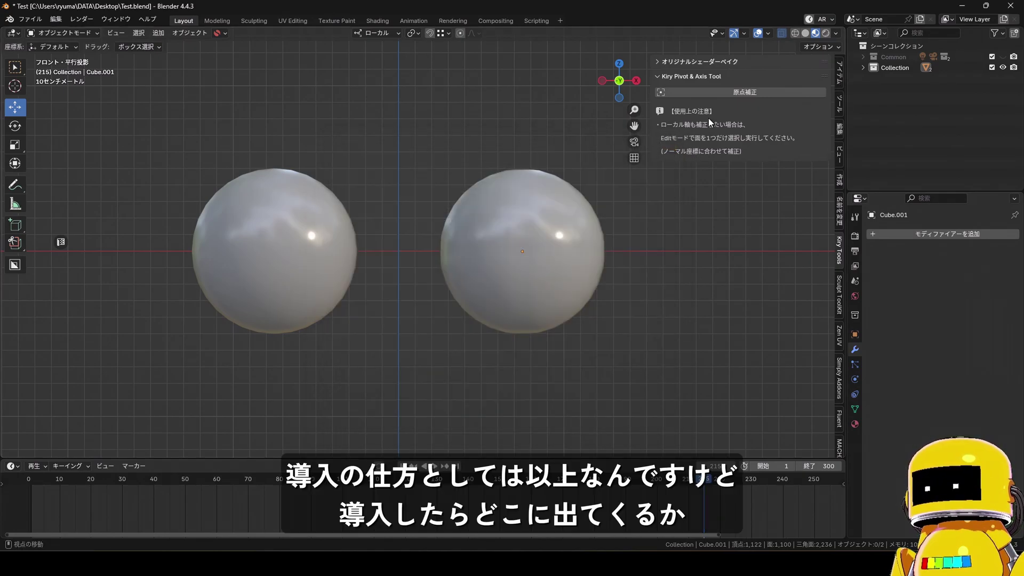
Hide and show the viewport sidebar repeatedly, leaving it open, and move the playhead to frame 116
key(n)
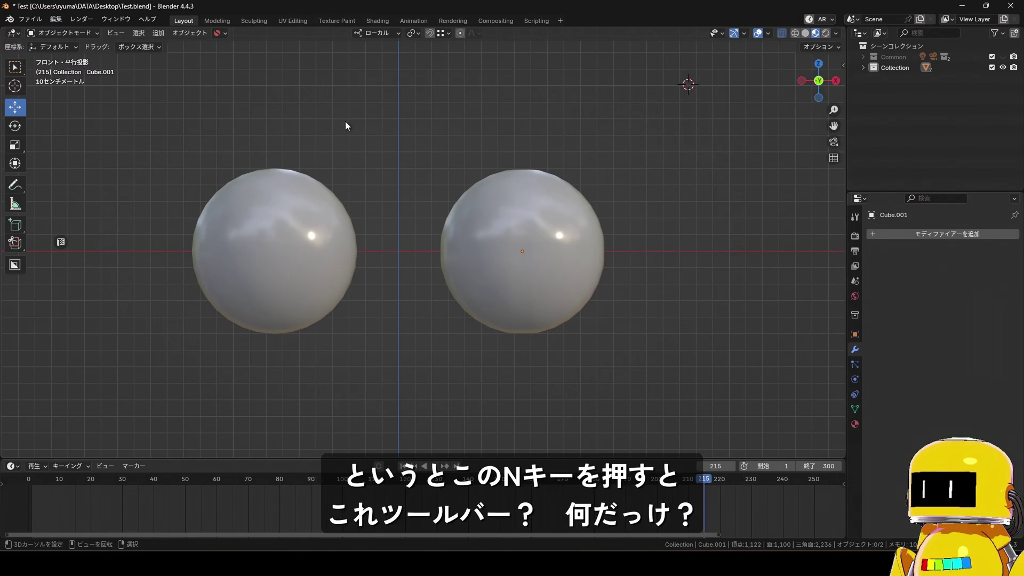
key(n)
key(n)
key(n)
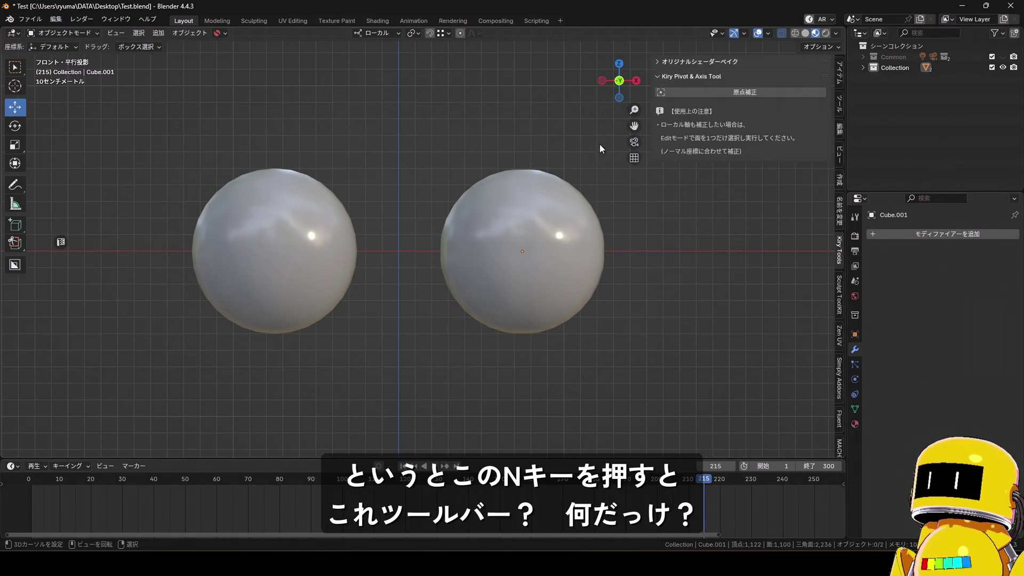
drag(453, 496, 394, 496)
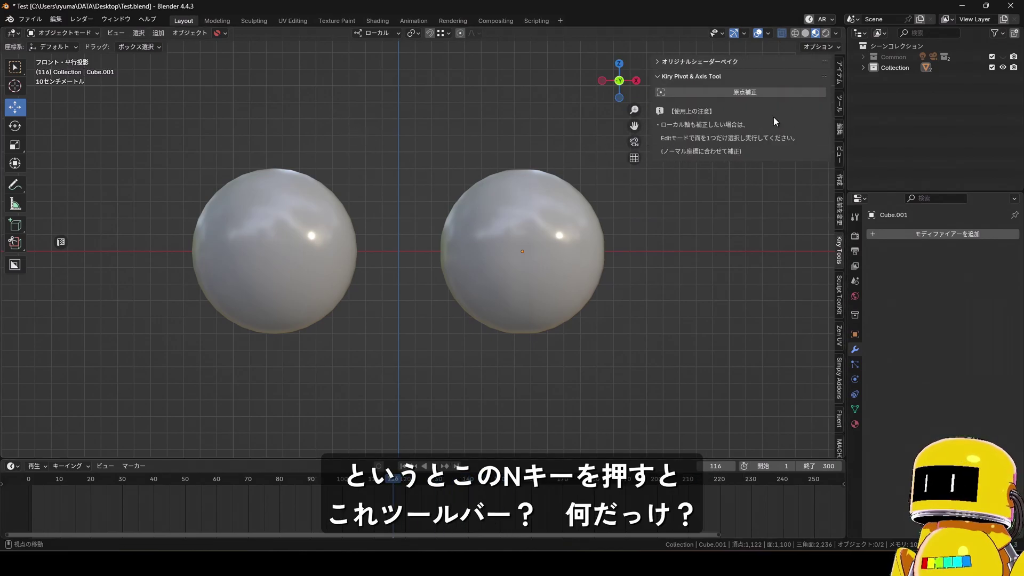
Turn off the tool settings bar in the 3D viewport
click(176, 33)
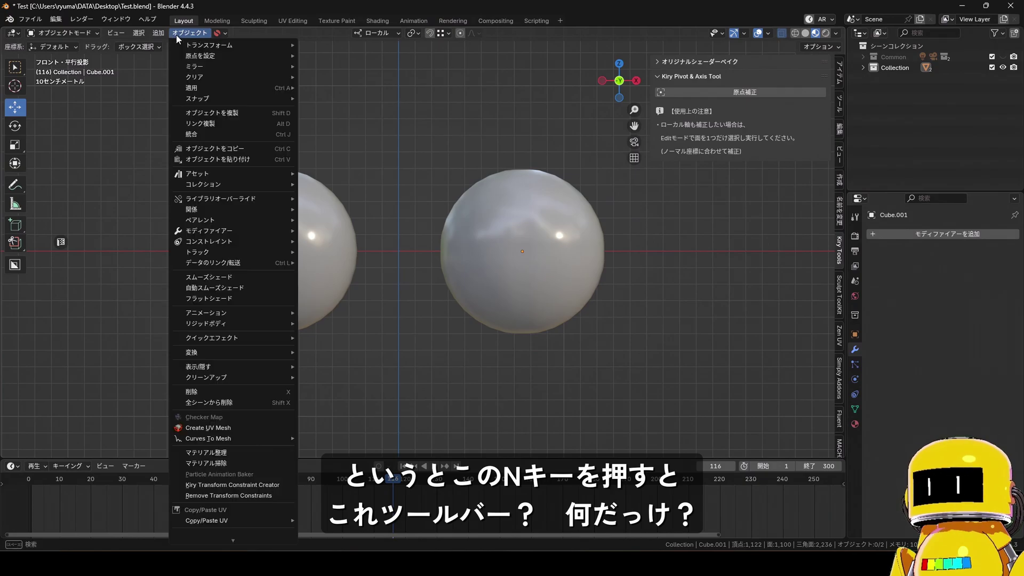
mouse_move(114, 33)
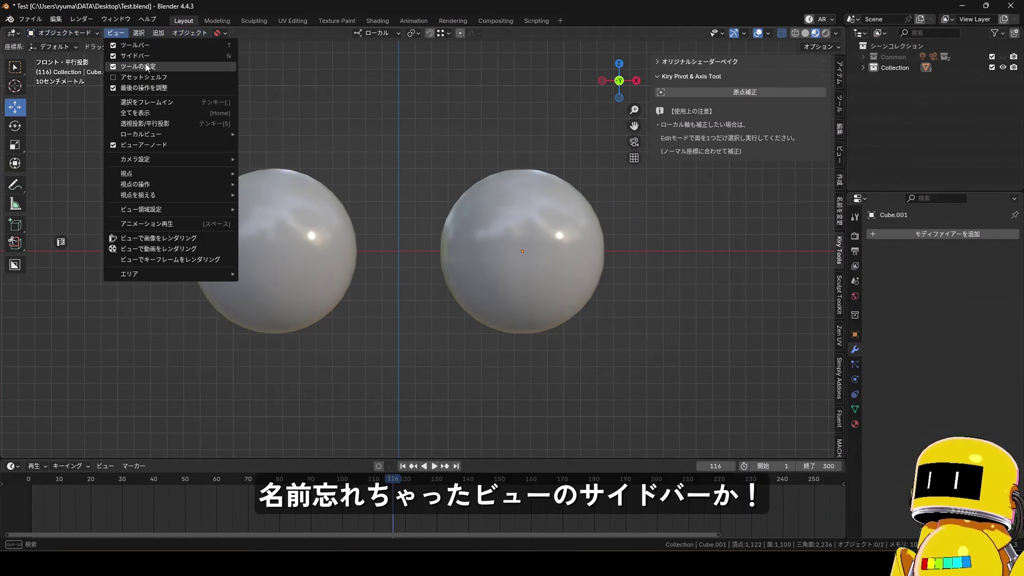
click(146, 67)
Hide and restore the viewport sidebar, look at the renaming tools and return to the Kiry Tools section
click(125, 33)
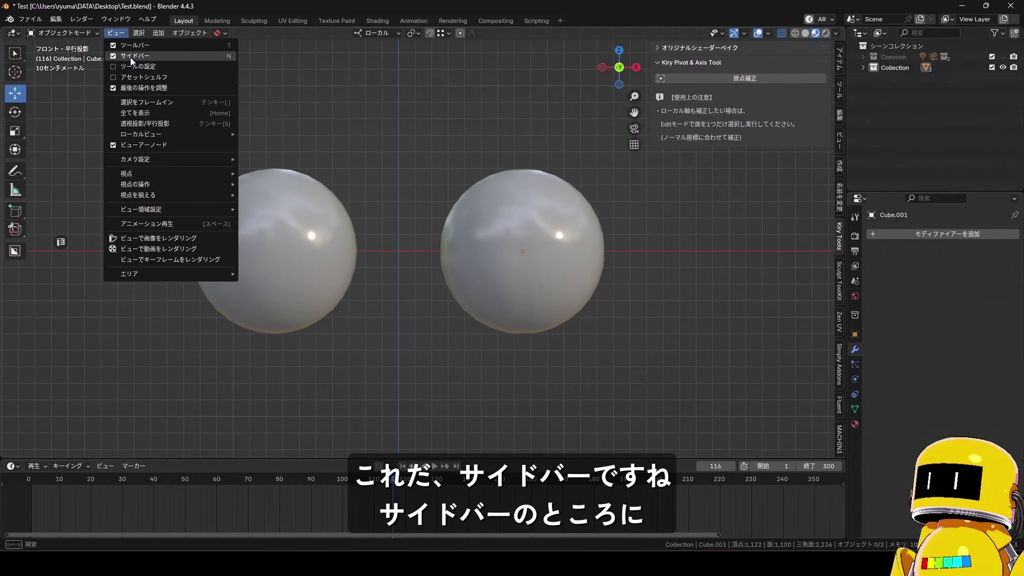
click(130, 57)
click(125, 33)
click(130, 56)
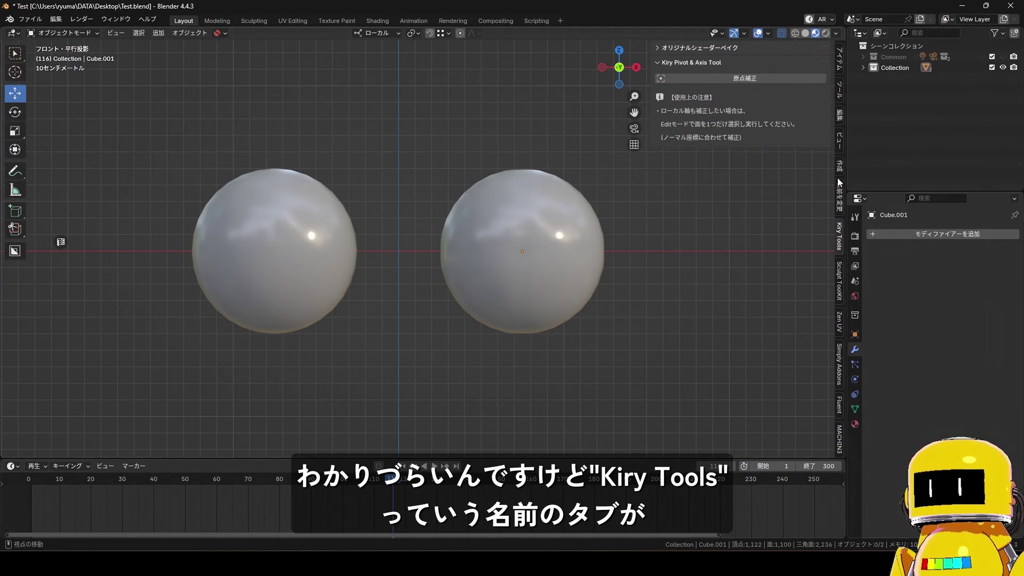
click(841, 198)
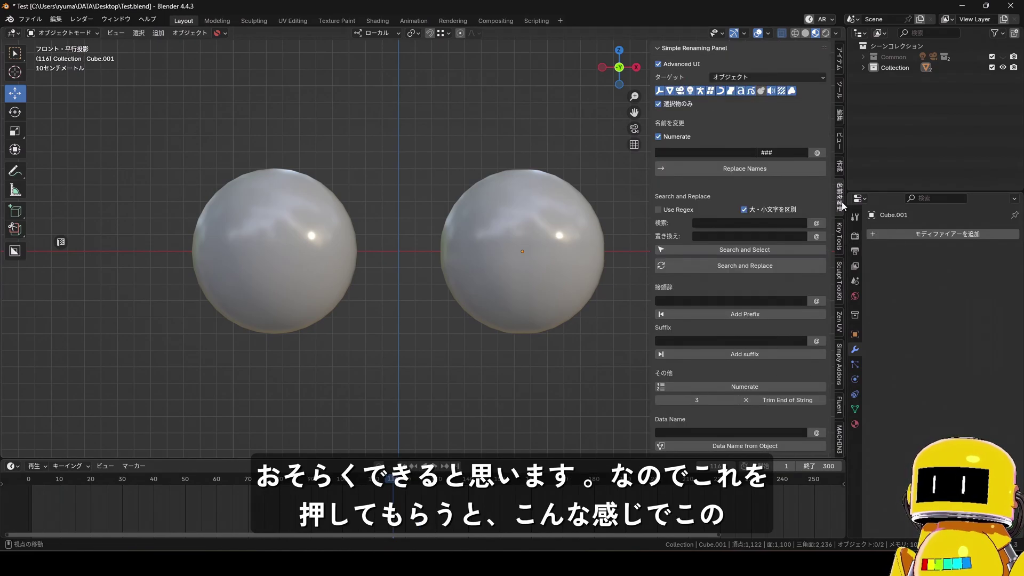
click(840, 235)
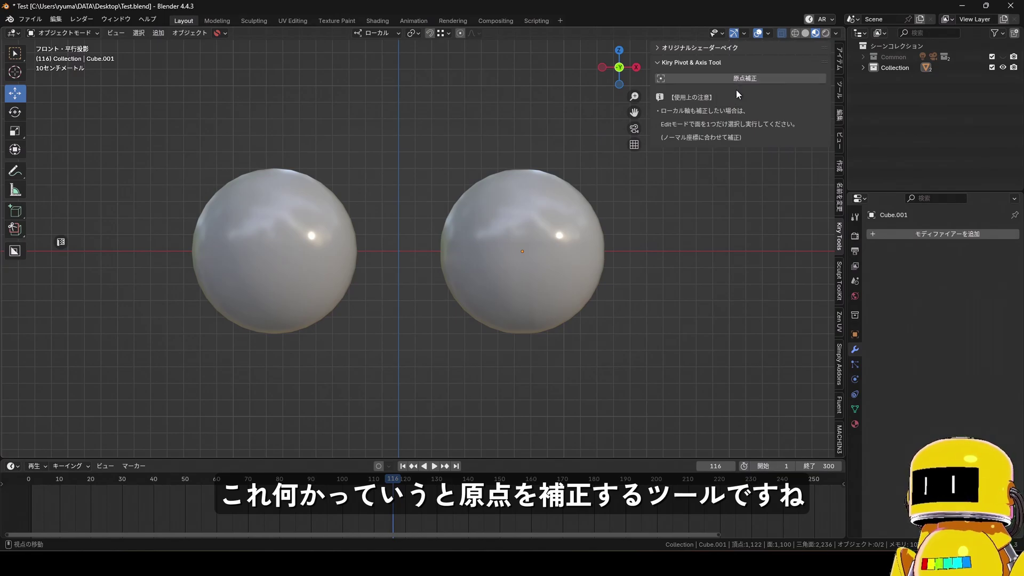
Select the left and right spheres in turn to examine their origin points
key(ctrl+z)
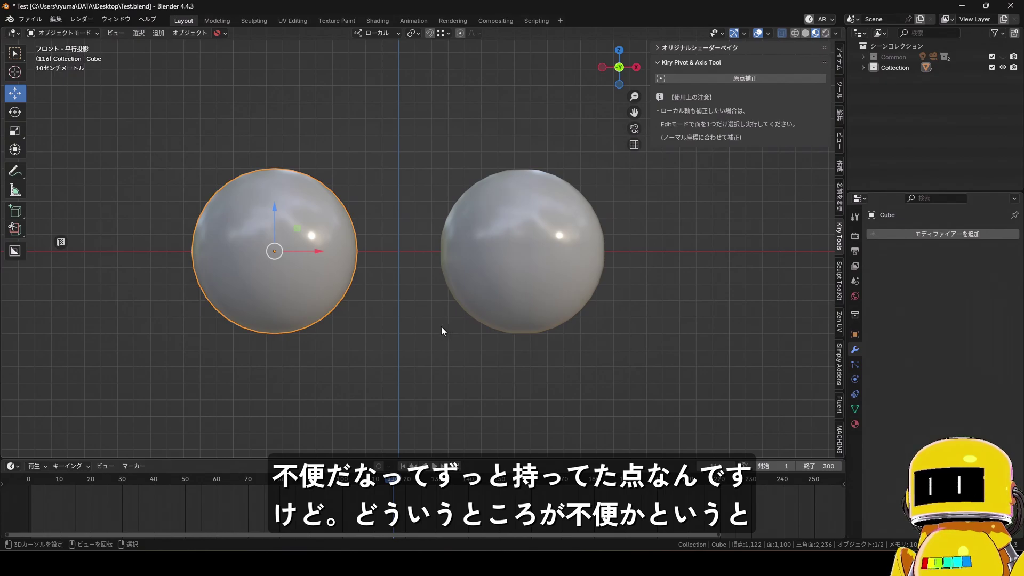
click(526, 281)
click(341, 303)
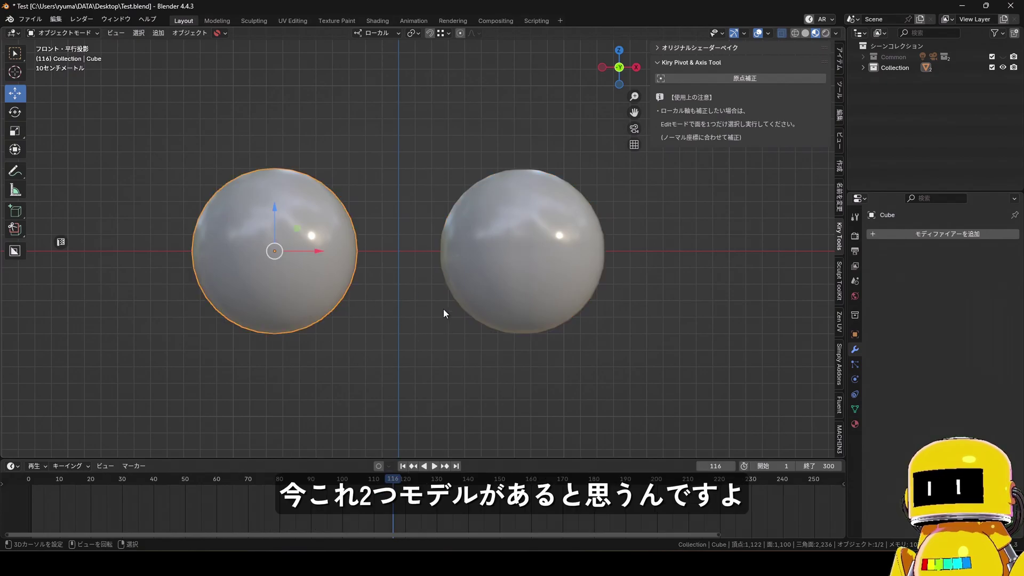
click(453, 298)
click(277, 299)
click(498, 291)
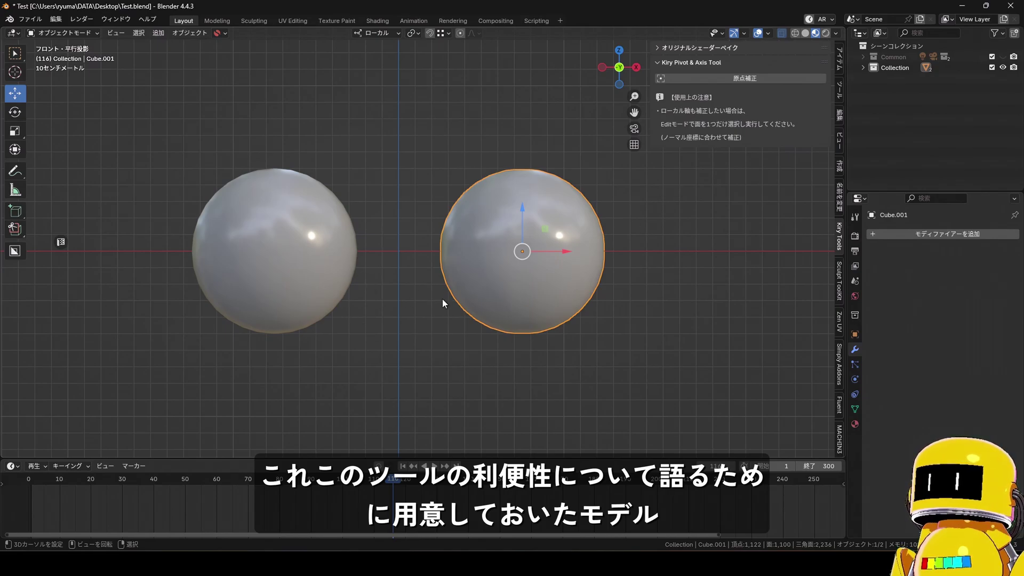
Place the 3D cursor above the gap between the spheres and move the left sphere's origin to it
right_click(325, 298)
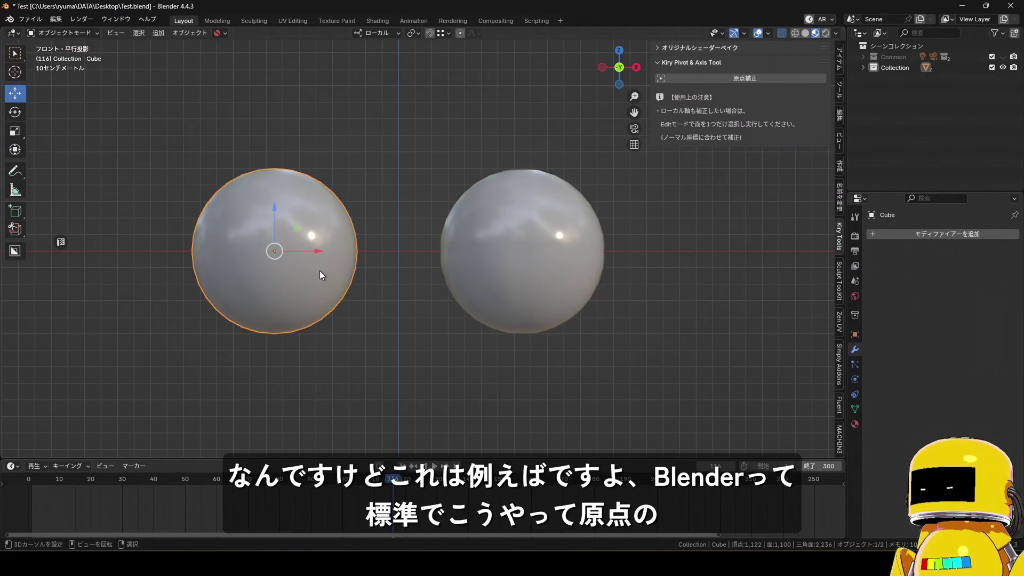
key(w)
mouse_move(405, 154)
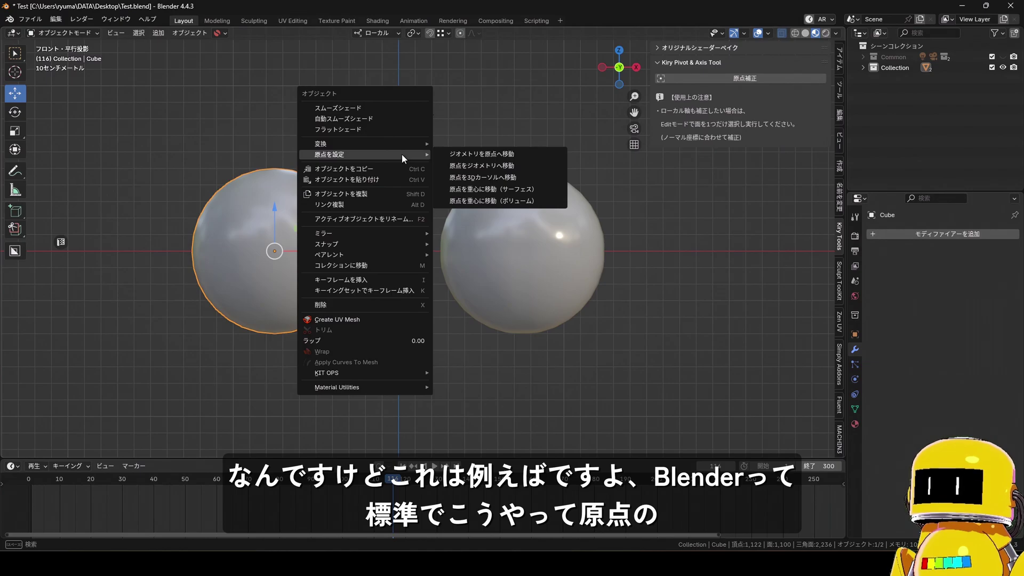
click(489, 178)
scroll(368, 213, up, 1)
scroll(369, 217, down, 1)
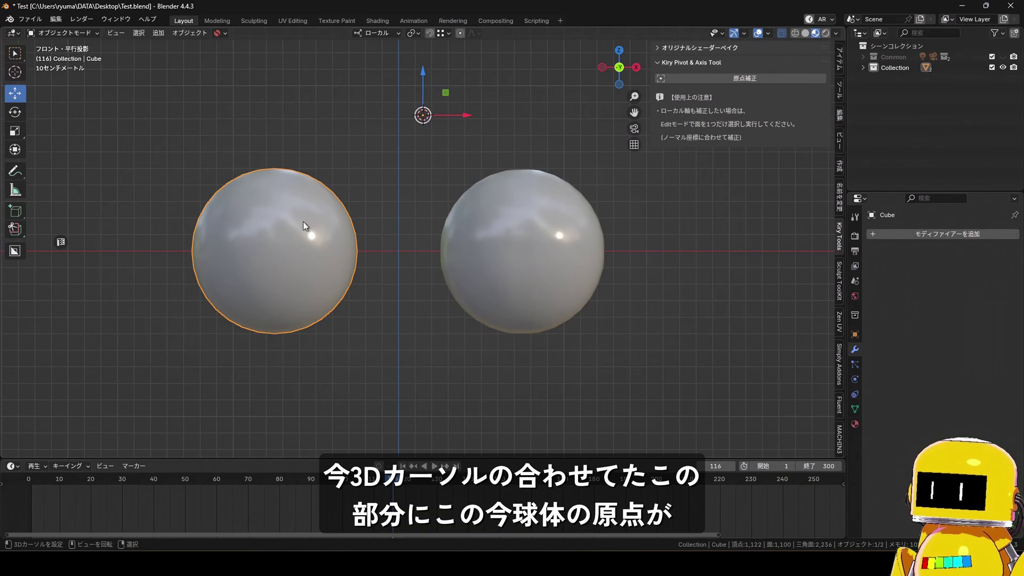
Try moving and rotating the left sphere to test its relocated origin, cancelling each transform
key(g)
key(Escape)
key(r)
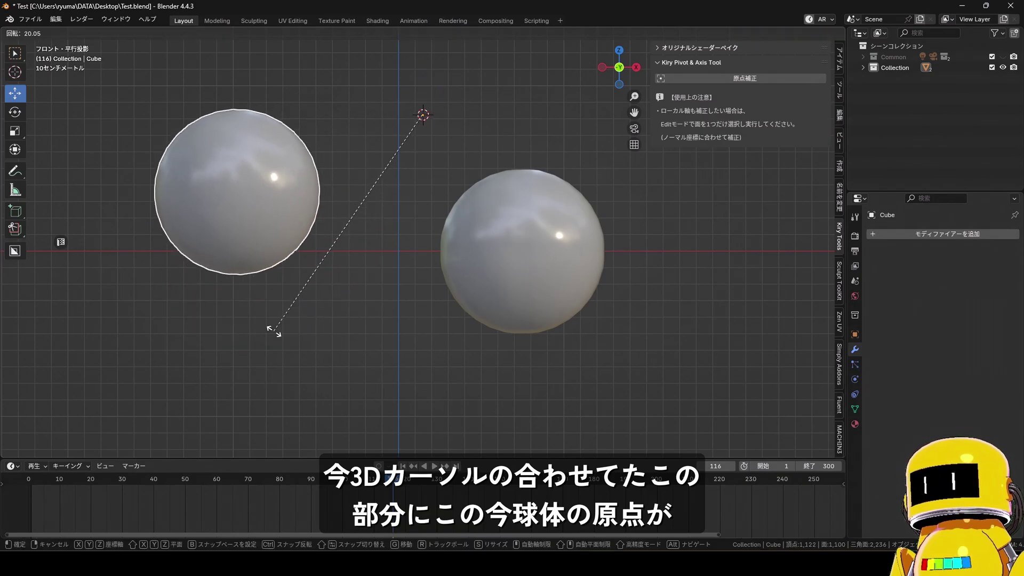
key(Escape)
key(r)
key(Escape)
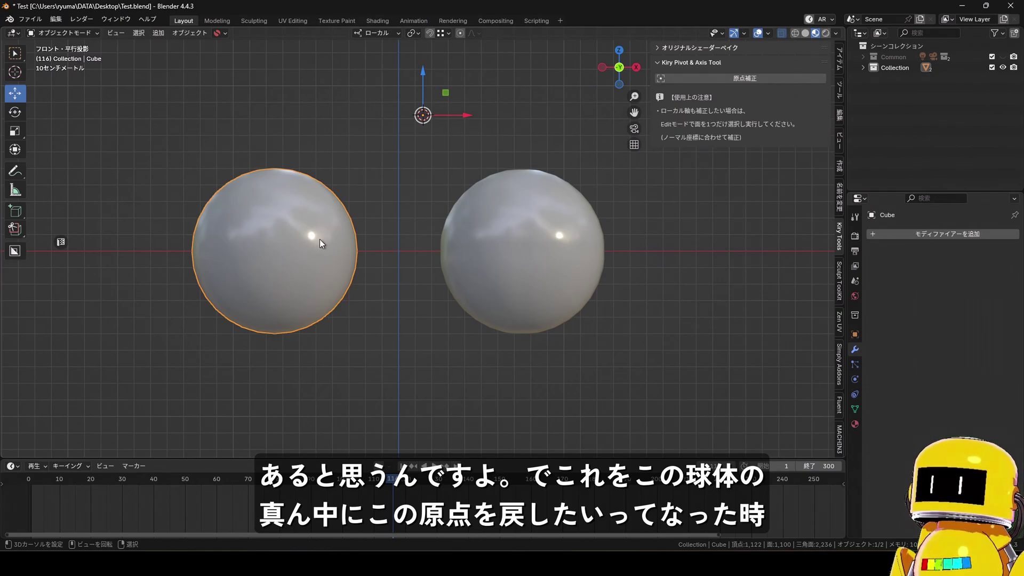
Set the left sphere's origin back to its geometry
right_click(299, 288)
mouse_move(299, 288)
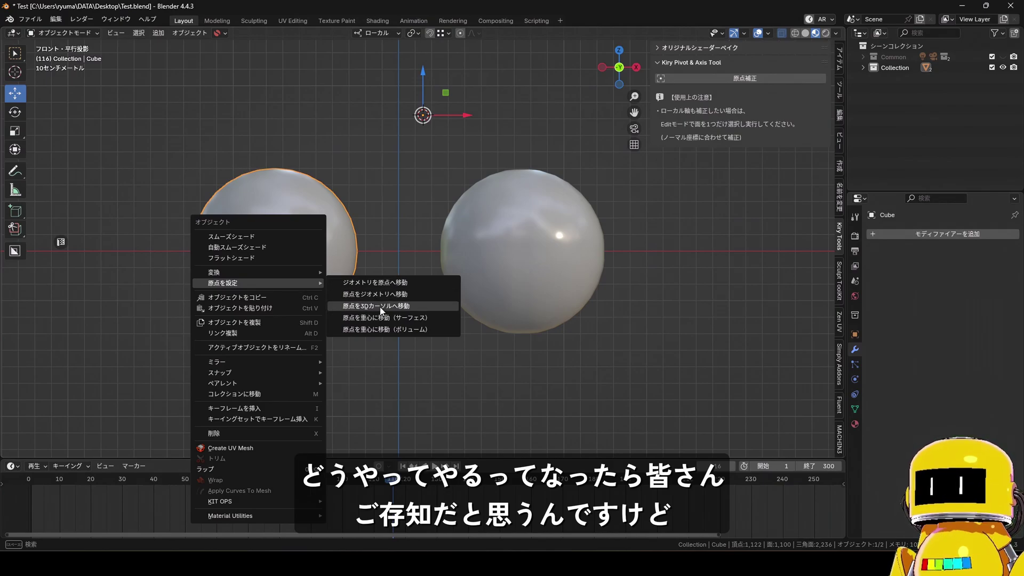
click(412, 295)
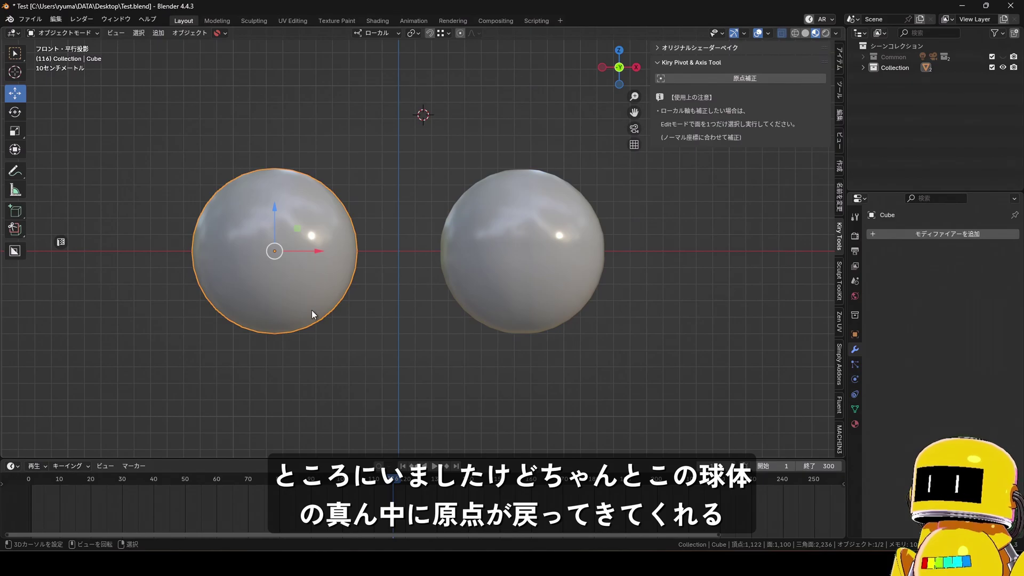
Try moving the left sphere with its recentred origin, cancelling each move
key(g)
right_click(290, 243)
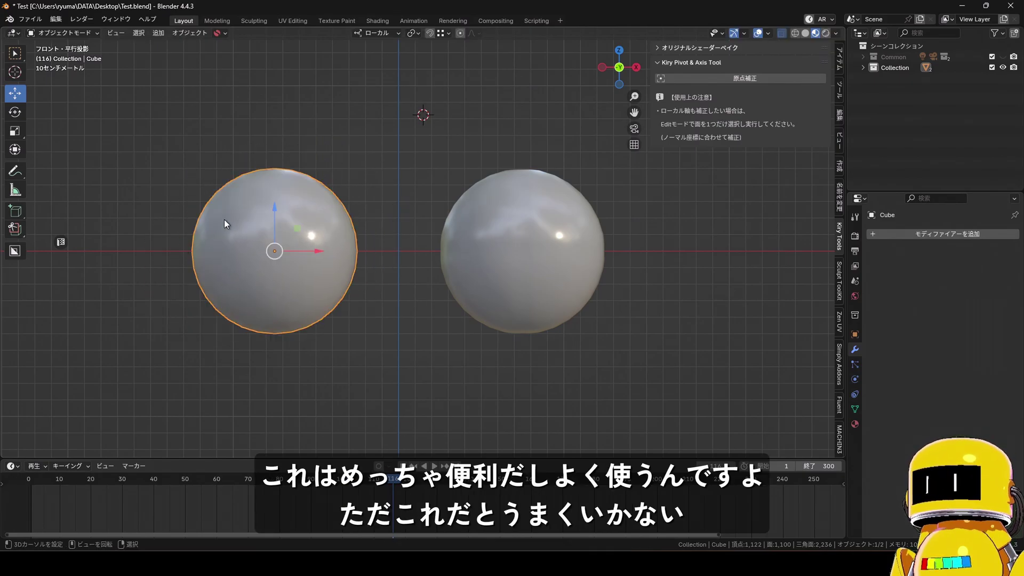
key(g)
right_click(261, 261)
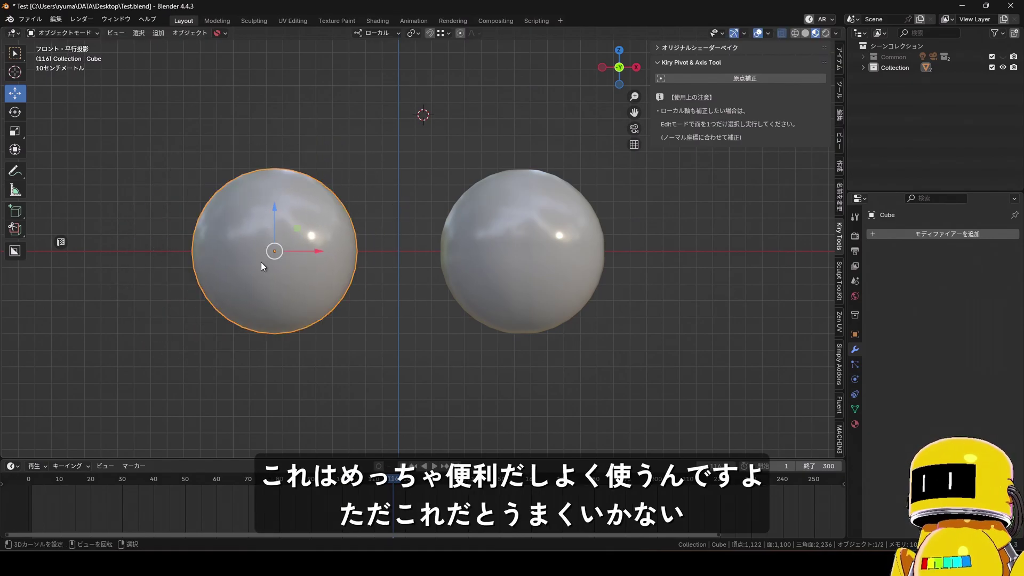
key(g)
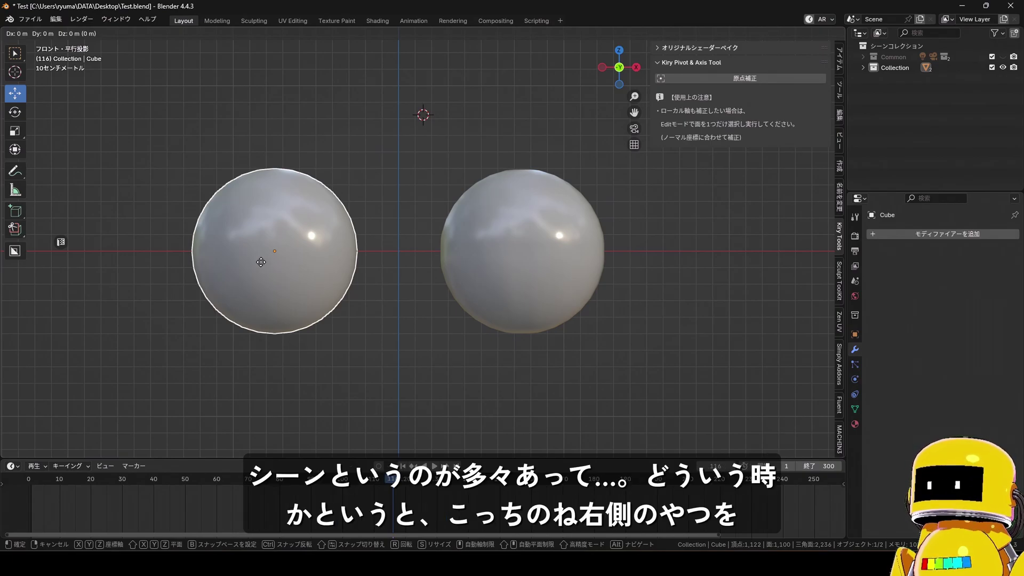
right_click(261, 262)
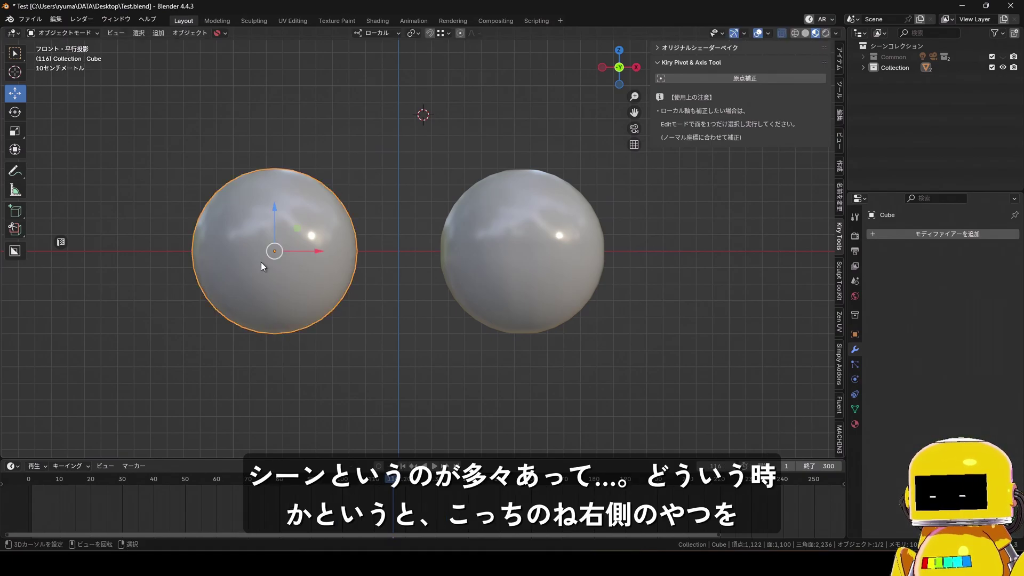
Select the right sphere and set its origin to its geometry
right_click(482, 282)
shift+middle_drag(529, 312, 485, 305)
scroll(485, 305, up, 2)
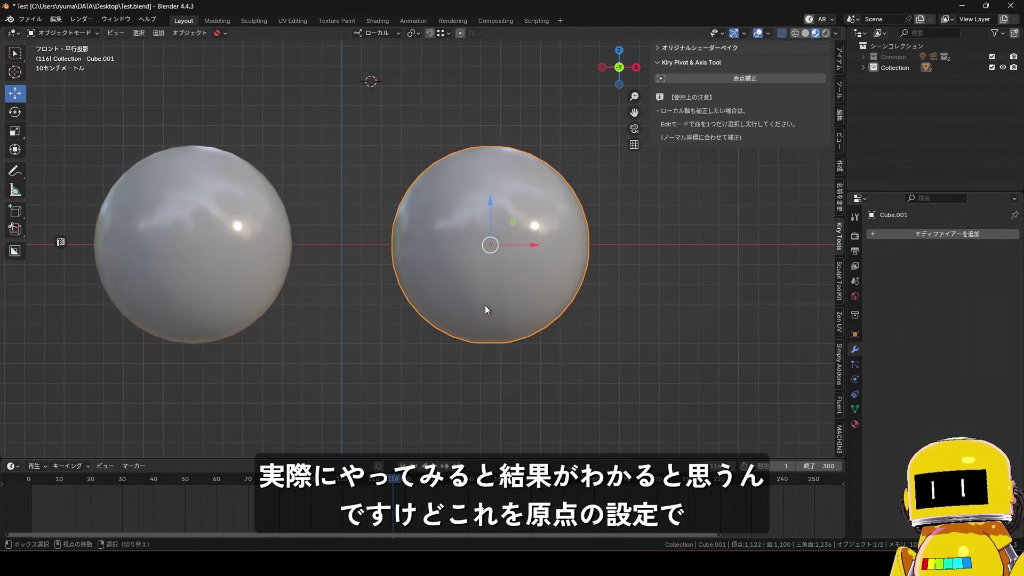
key(w)
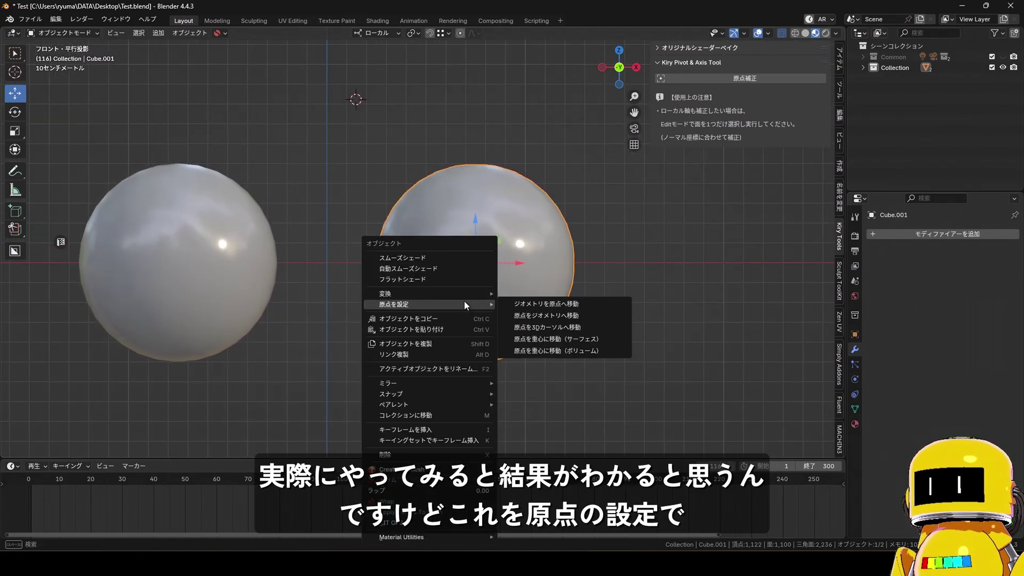
mouse_move(465, 295)
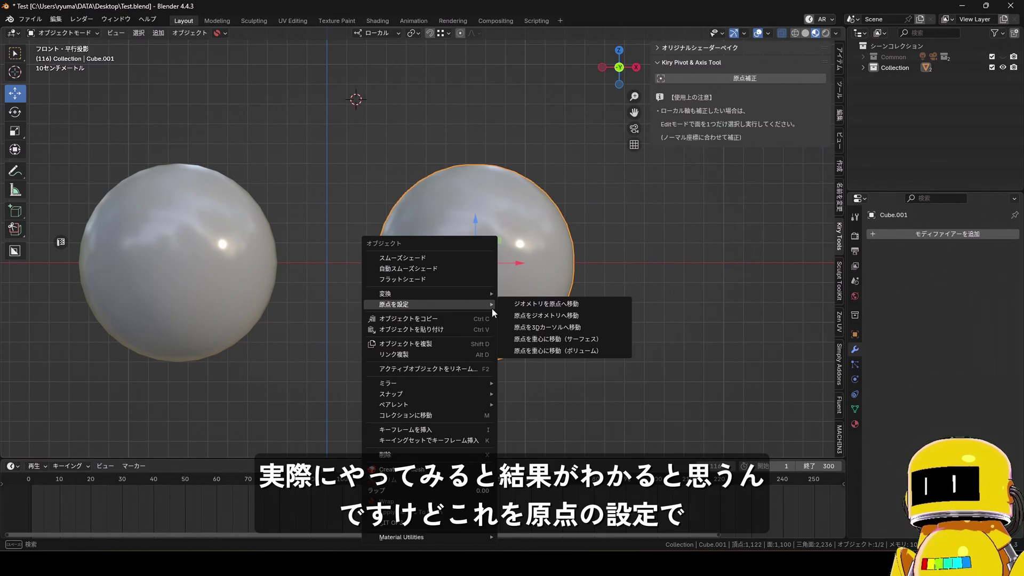
click(579, 318)
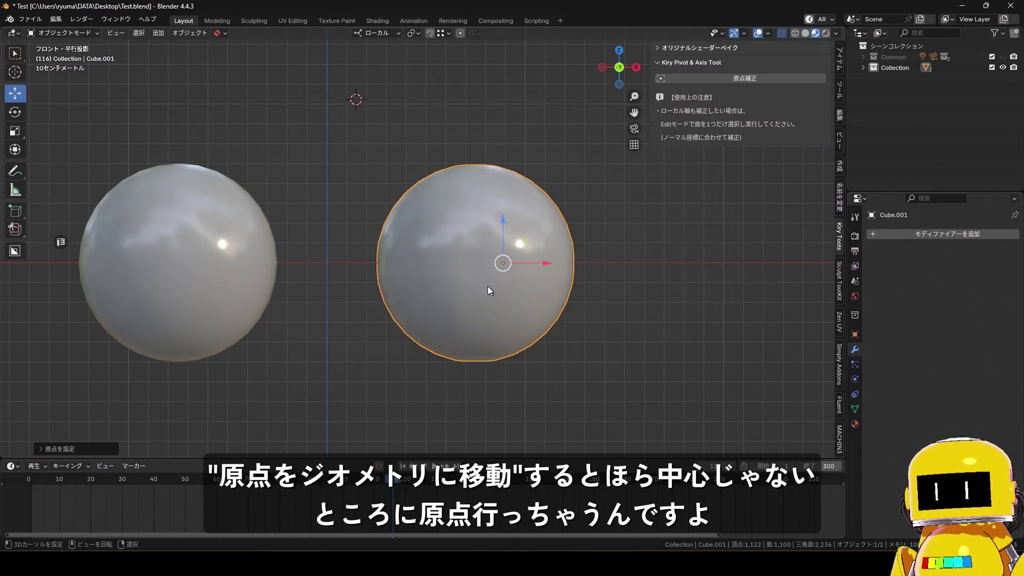
Try rotating the right sphere about its origin twice to test the pivot, cancelling each rotation
key(r)
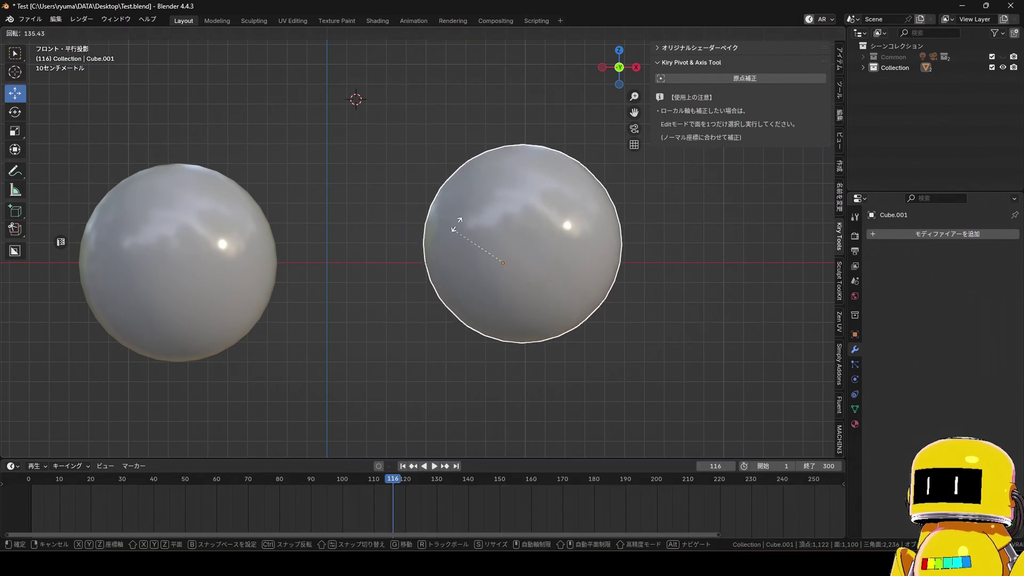
right_click(571, 249)
key(r)
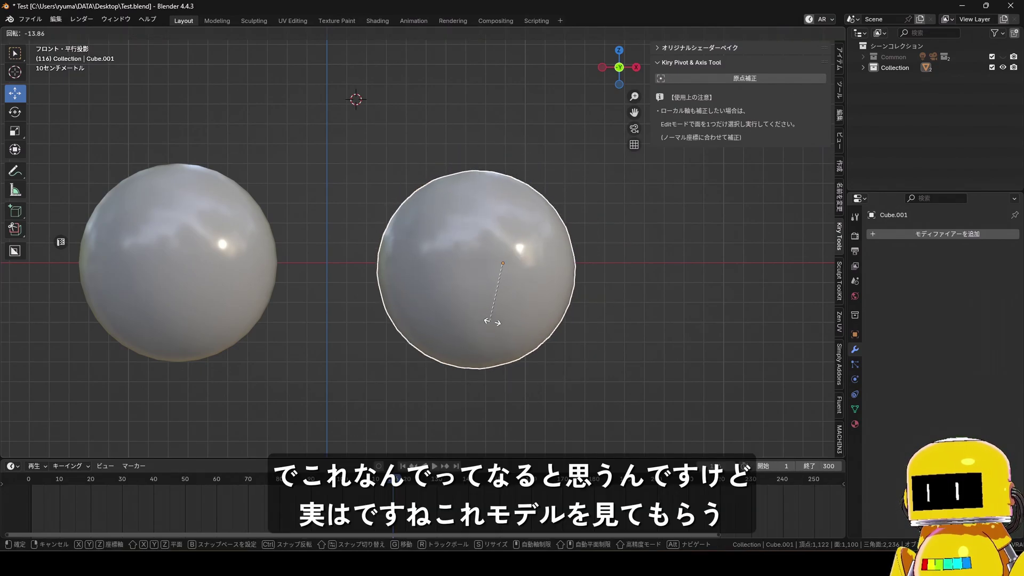
right_click(480, 334)
Enter Edit Mode on the right sphere to examine its mesh
shift+middle_drag(457, 274, 430, 276)
scroll(432, 278, up, 1)
key(Tab)
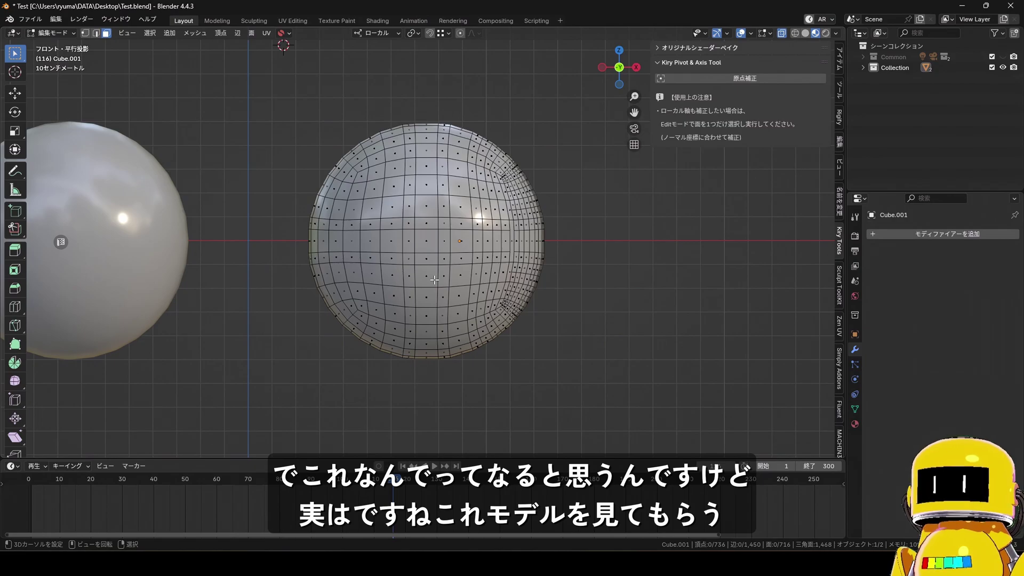
Inspect the left sphere's mesh in Edit Mode, deselecting everything, picking one face and switching to vertex selection, and return to Object Mode
key(Tab)
click(158, 291)
shift+middle_drag(158, 291, 455, 298)
key(Tab)
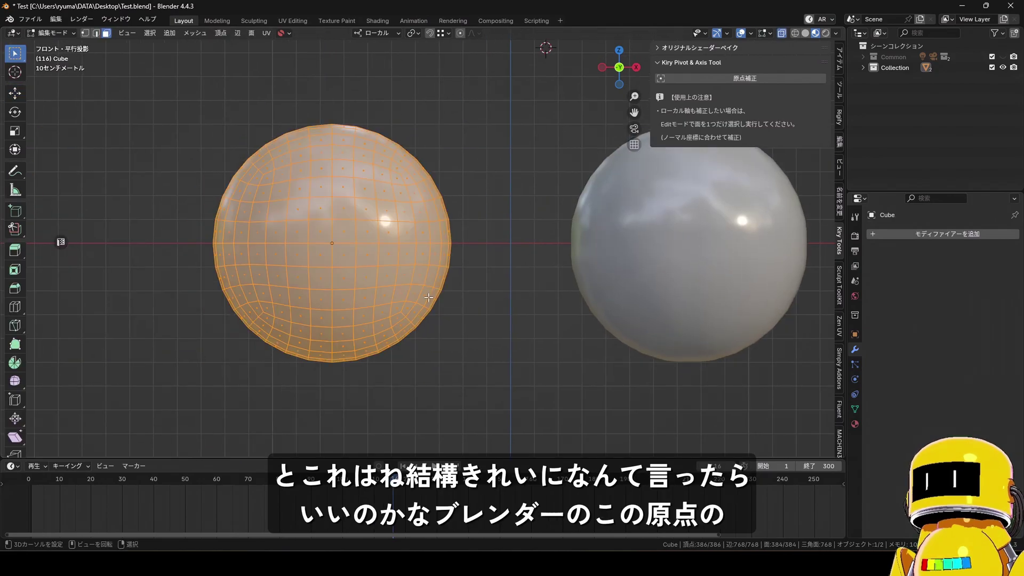
key(alt+a)
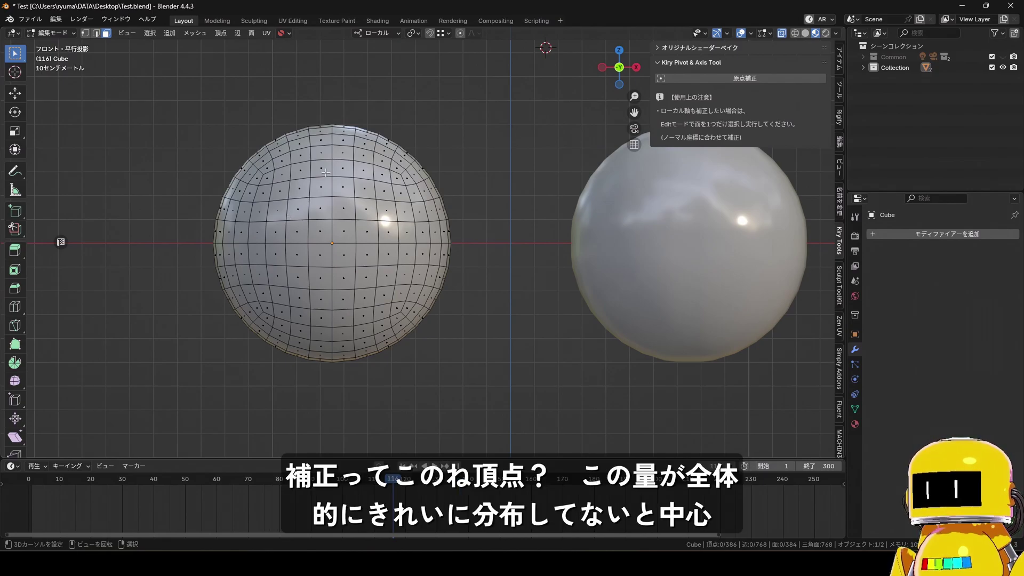
right_click(414, 176)
key(1)
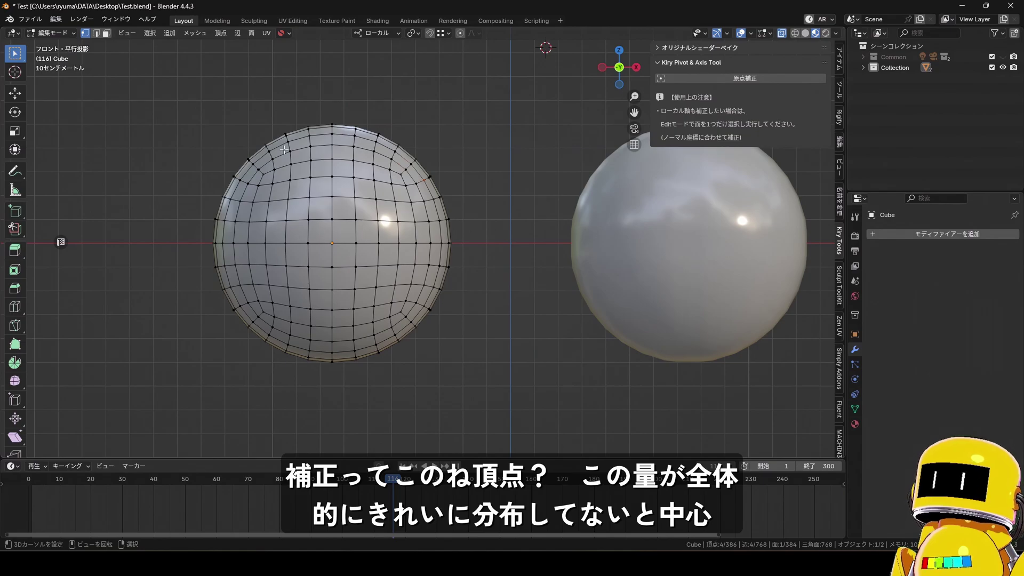
key(Tab)
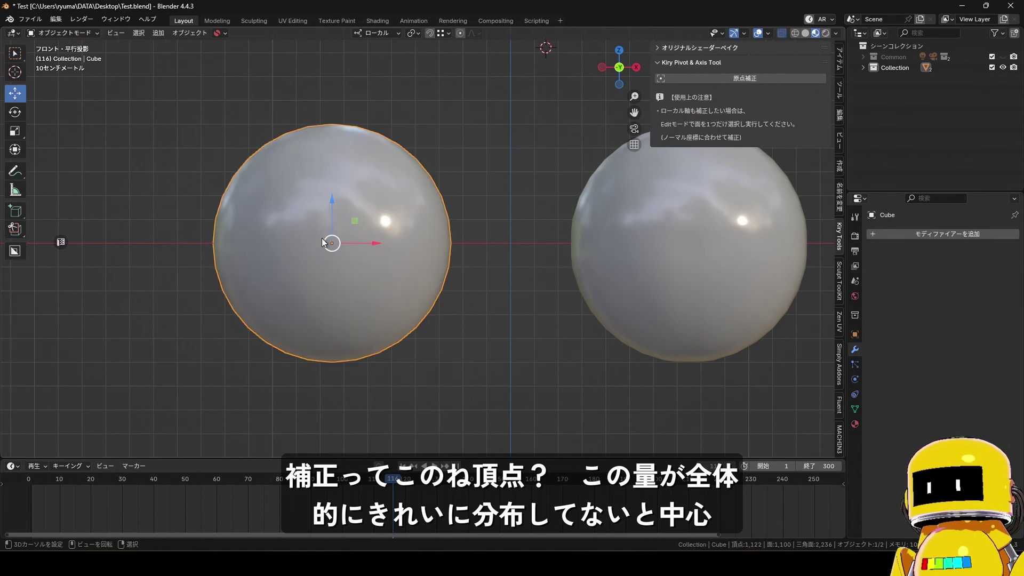
Examine how the vertices are distributed on the right sphere in Edit Mode and return to Object Mode
shift+middle_drag(354, 262, 231, 271)
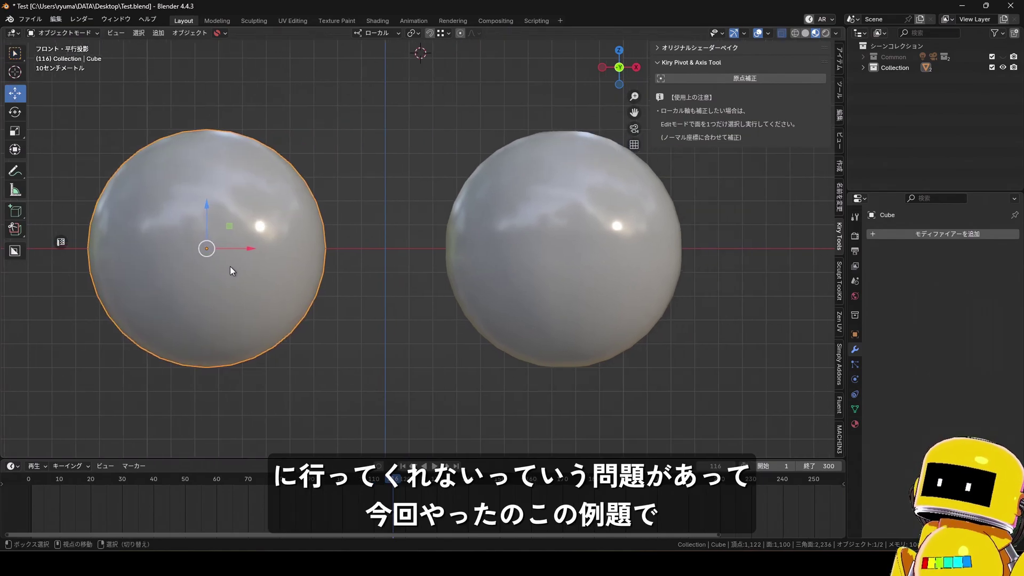
click(626, 289)
key(Tab)
shift+middle_drag(621, 314, 447, 308)
scroll(448, 308, up, 2)
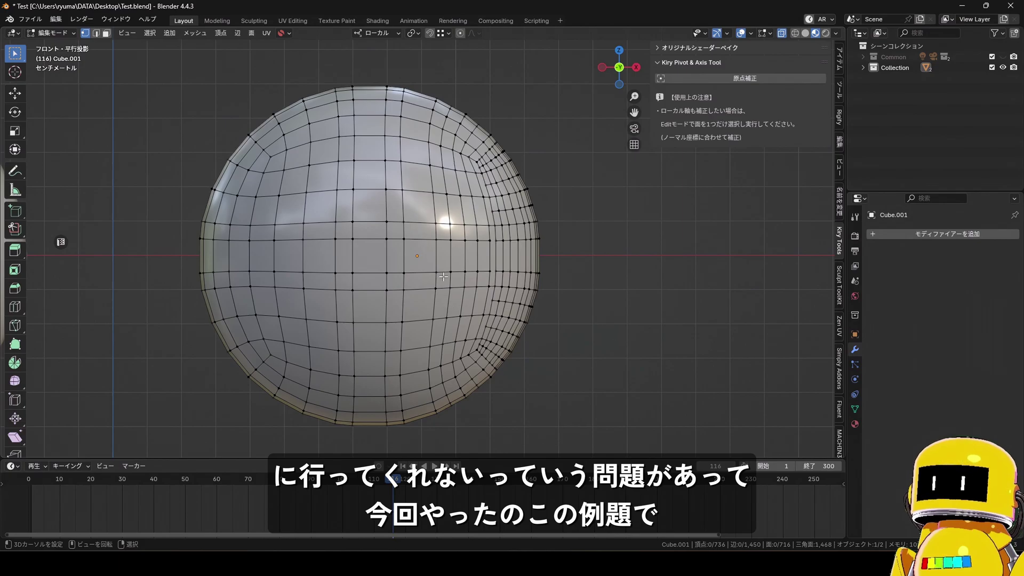
scroll(514, 226, down, 2)
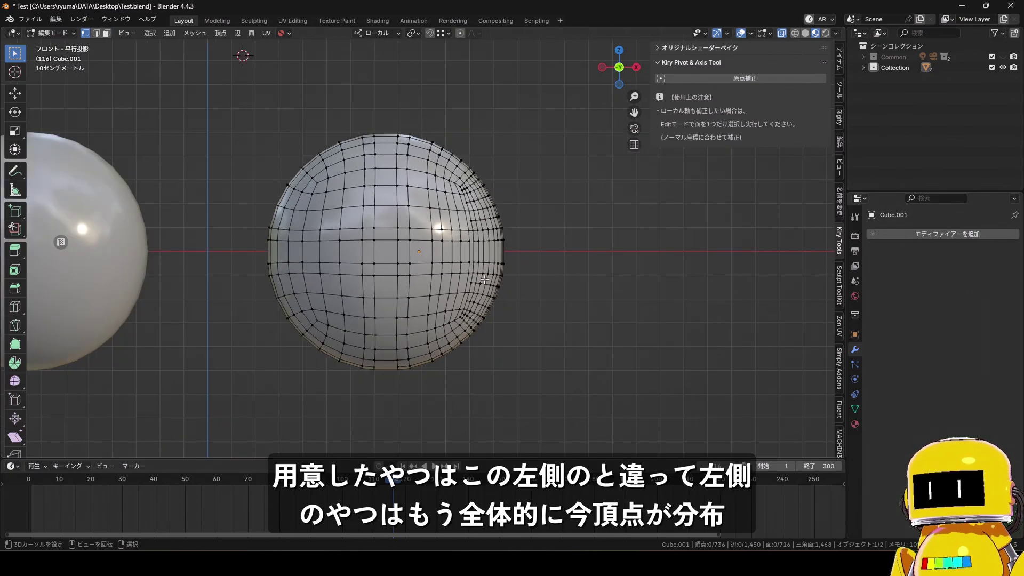
key(Caps_Lock)
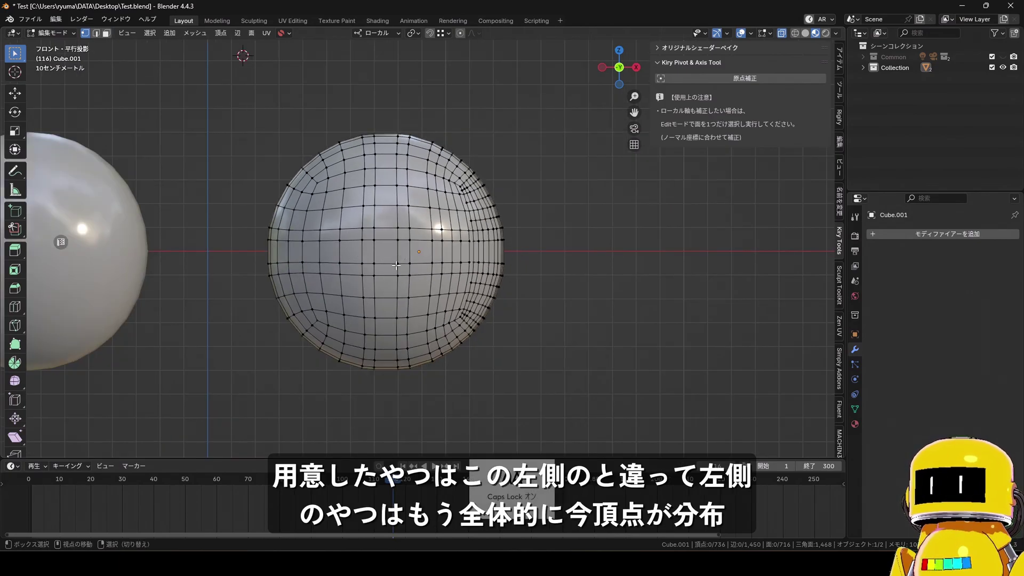
shift+middle_drag(398, 263, 454, 264)
key(Caps_Lock)
shift+middle_drag(386, 295, 498, 285)
key(Tab)
Compare the left sphere's vertex distribution in Edit Mode from an angled view
click(274, 256)
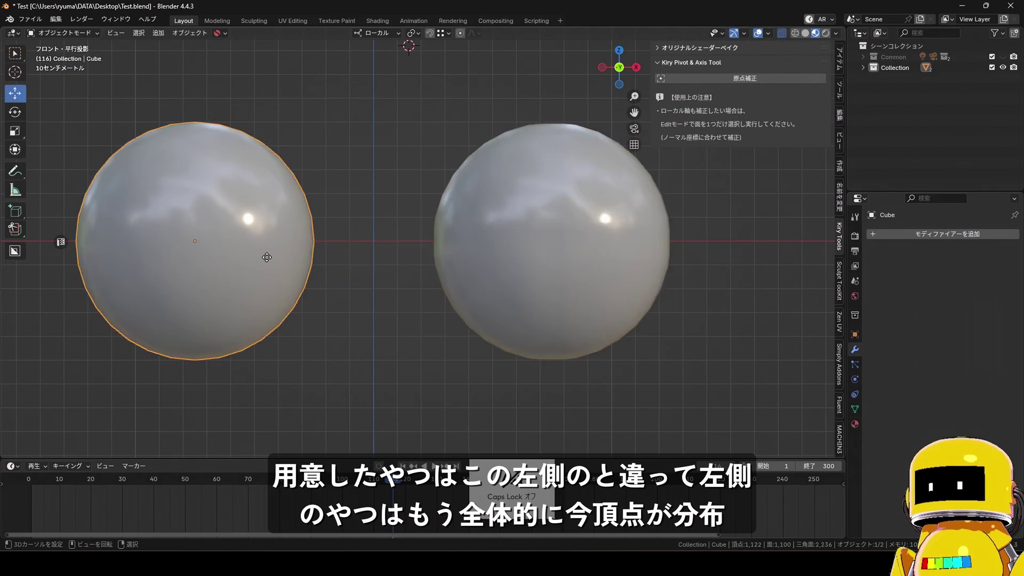
key(Tab)
middle_drag(270, 258, 318, 293)
key(Tab)
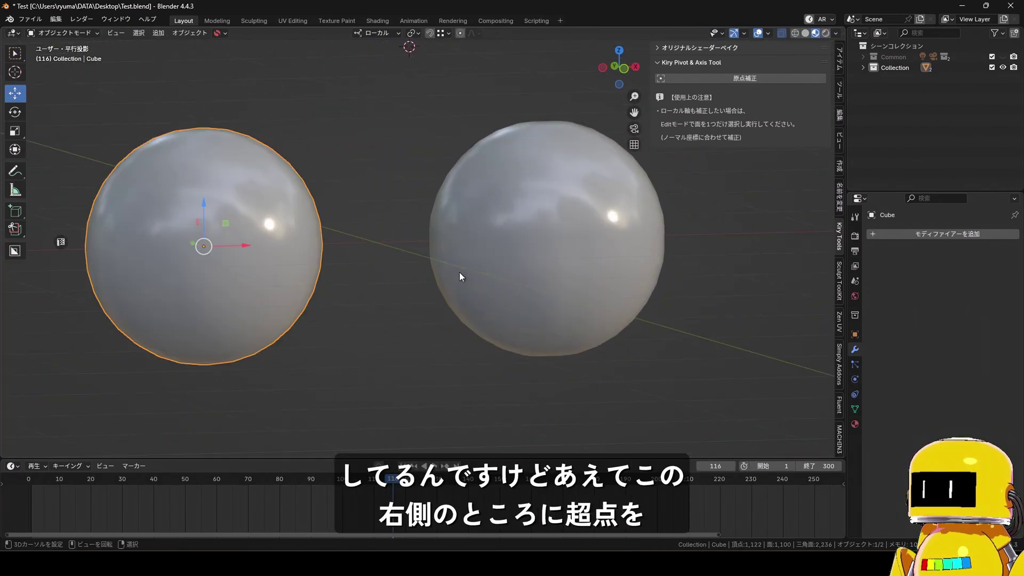
Examine the dense vertices on one side of the right sphere in Edit Mode from an angled view
click(520, 274)
key(KP_Decimal)
key(Tab)
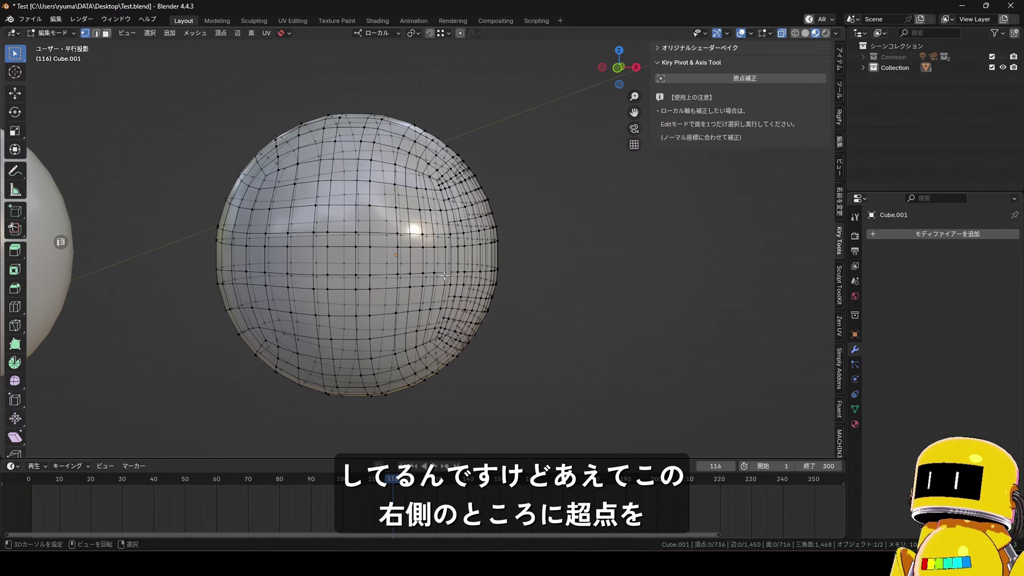
middle_drag(463, 266, 438, 275)
scroll(415, 262, up, 2)
scroll(341, 211, down, 3)
key(Tab)
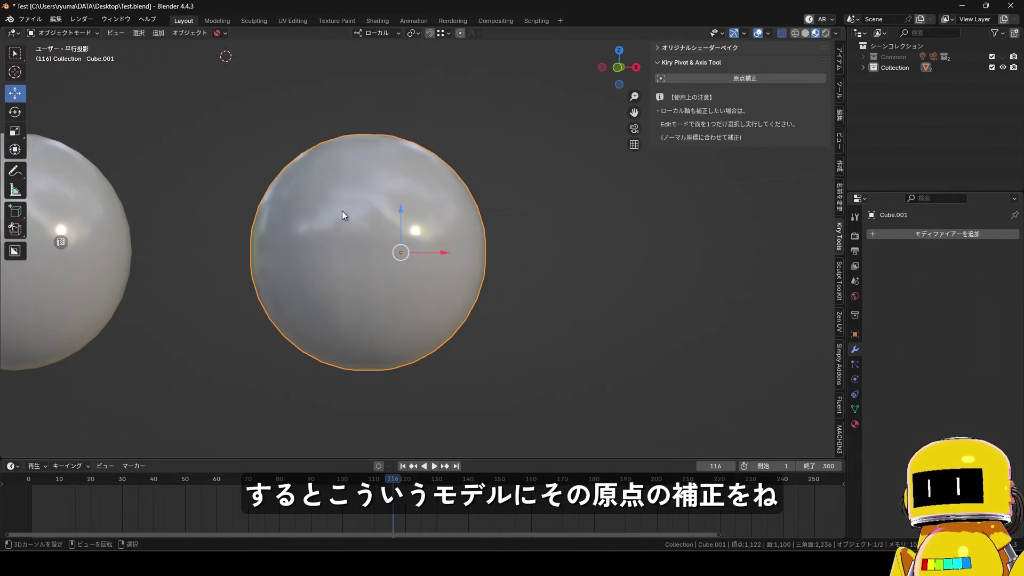
Return to the front view and set the right sphere's origin to its geometry again
key(KP_1)
right_click(393, 231)
mouse_move(394, 231)
click(479, 266)
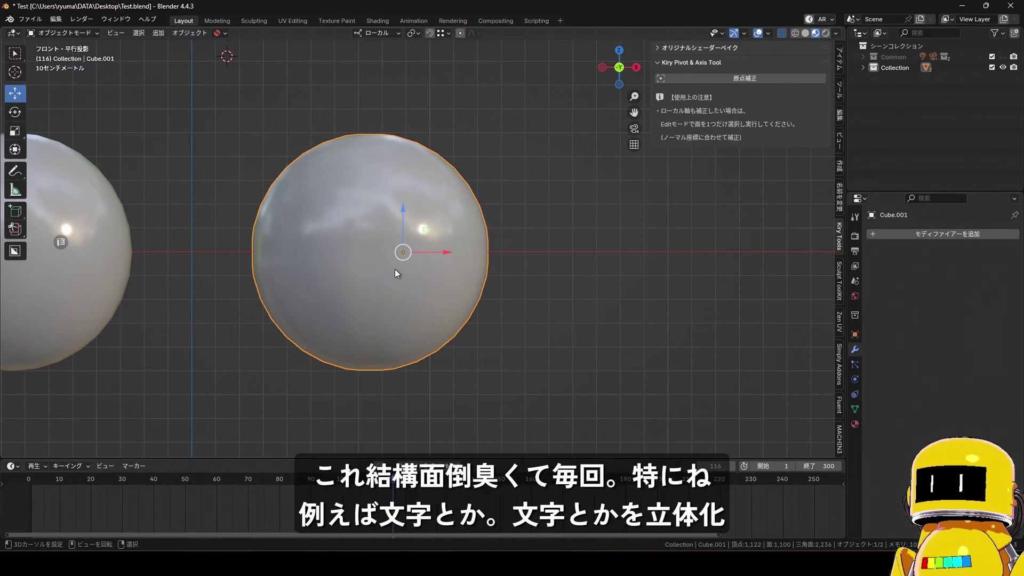
scroll(395, 271, down, 2)
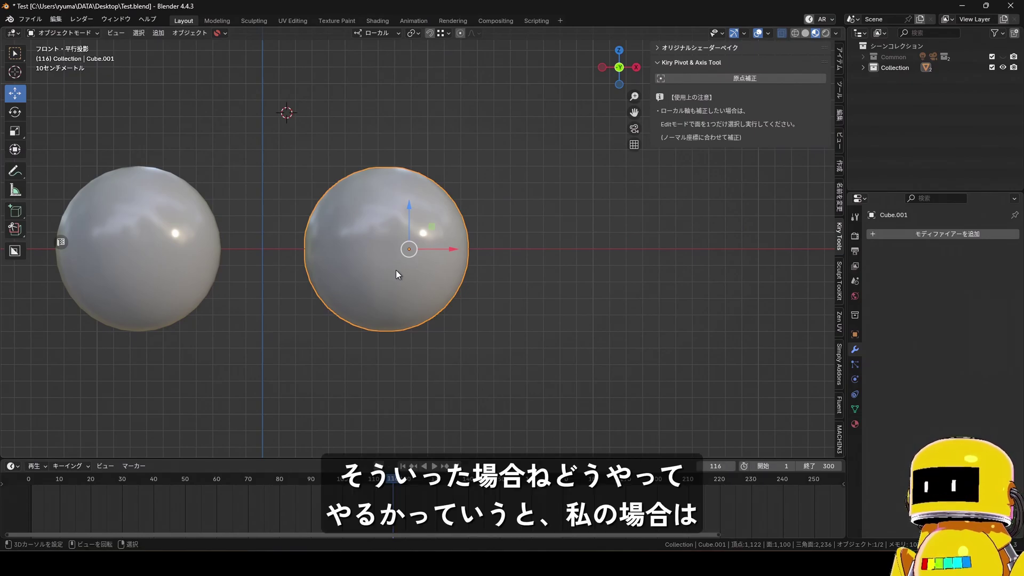
key(shift+a)
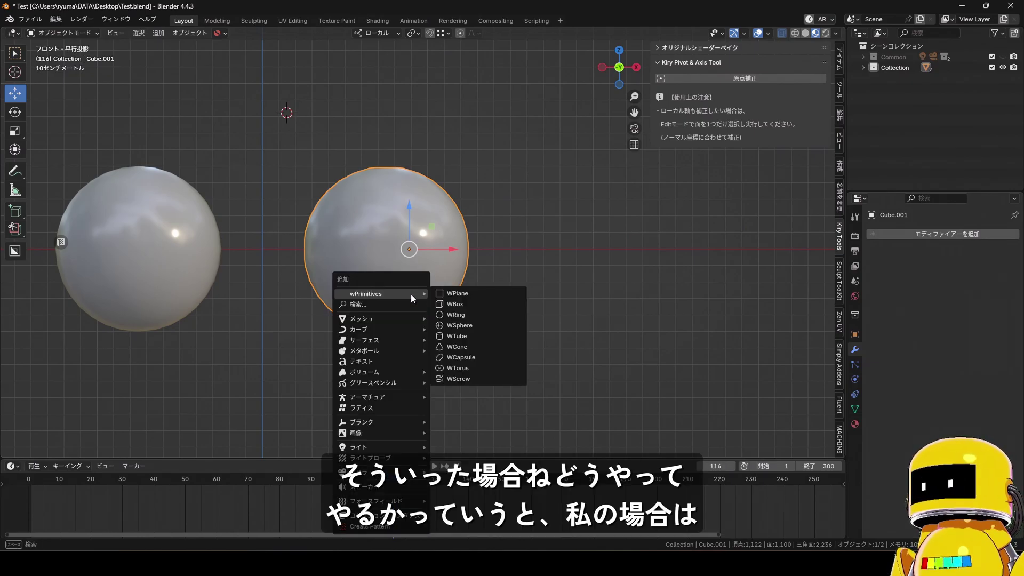
mouse_move(405, 320)
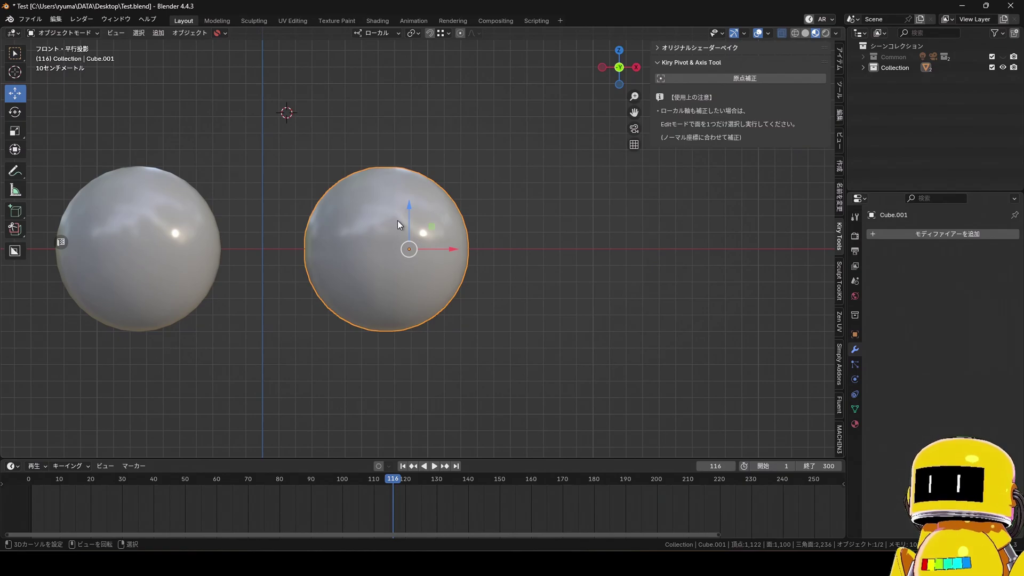
key(shift+a)
mouse_move(388, 245)
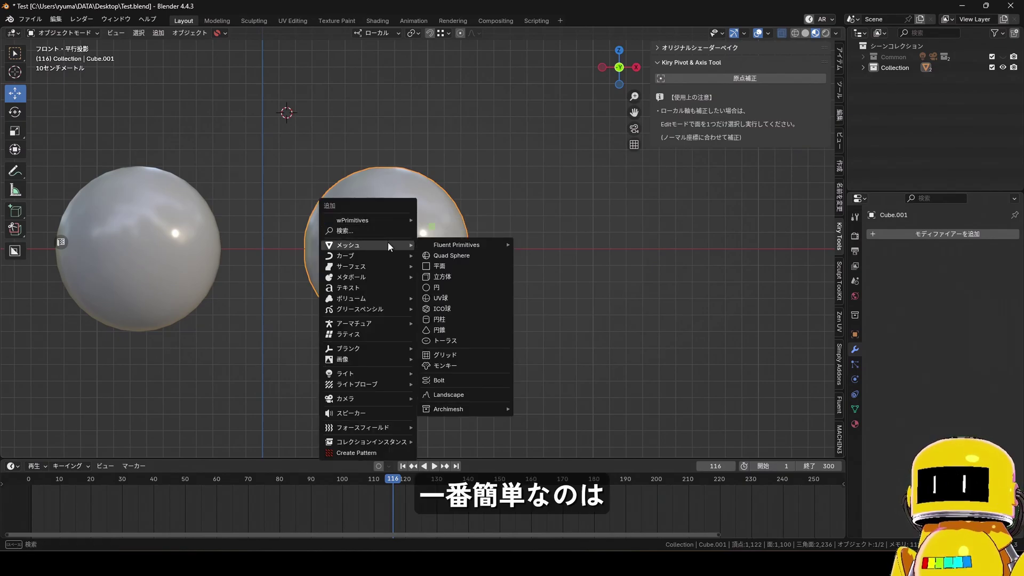
click(462, 265)
key(ctrl+z)
Add a cube and move it over the right sphere
key(shift+a)
mouse_move(456, 269)
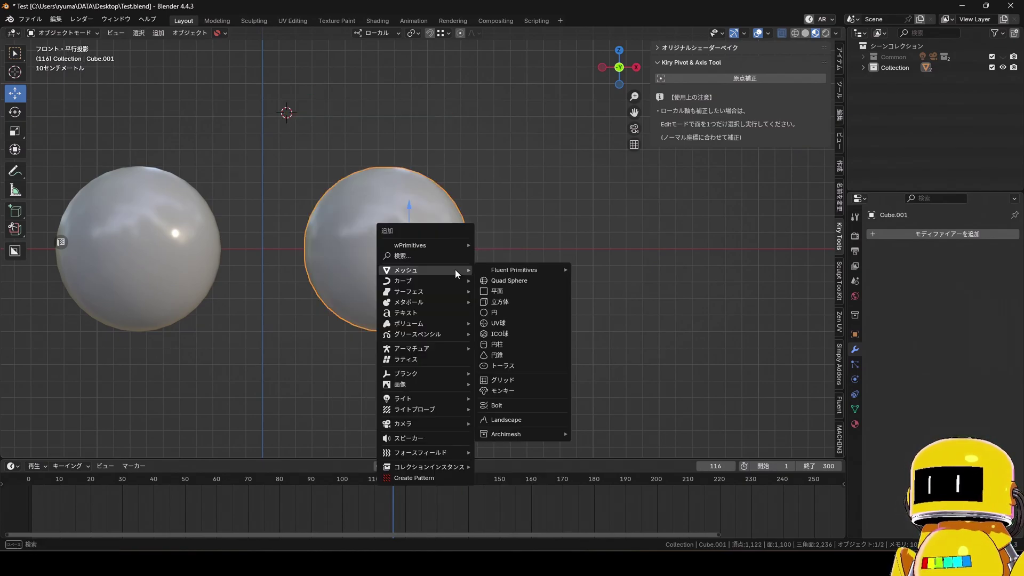
click(507, 301)
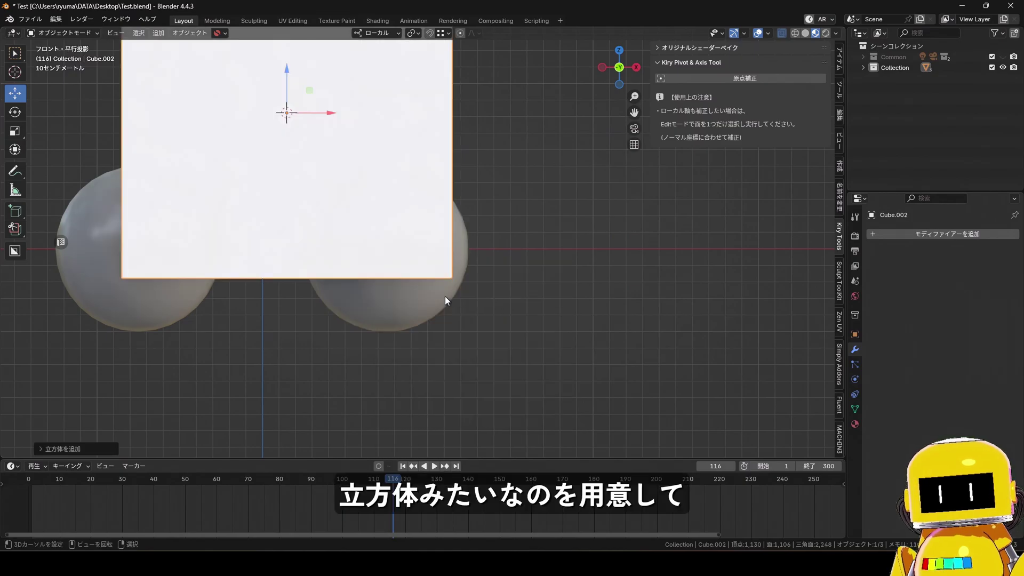
key(g)
click(544, 427)
Show the scene in wireframe, scale the cube down to just enclose the right sphere and align it around the sphere
key(shift+z)
key(s)
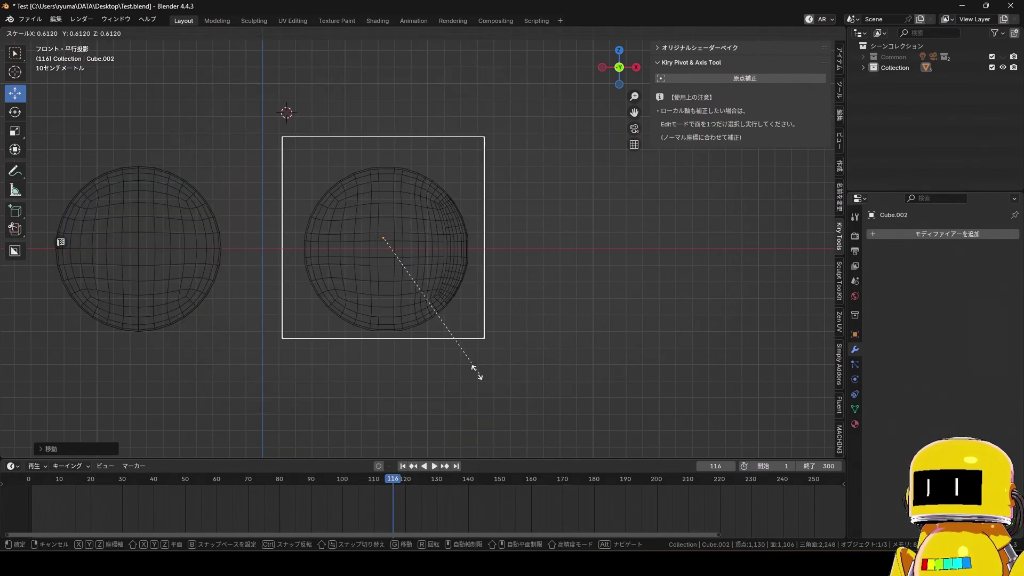
click(459, 359)
key(g)
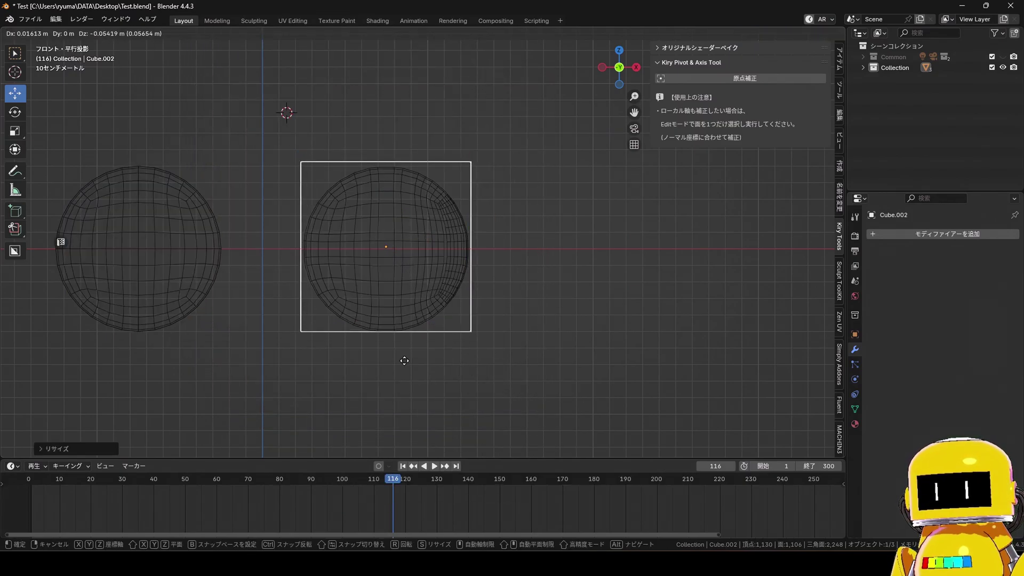
click(407, 363)
key(s)
right_click(410, 365)
key(g)
click(415, 388)
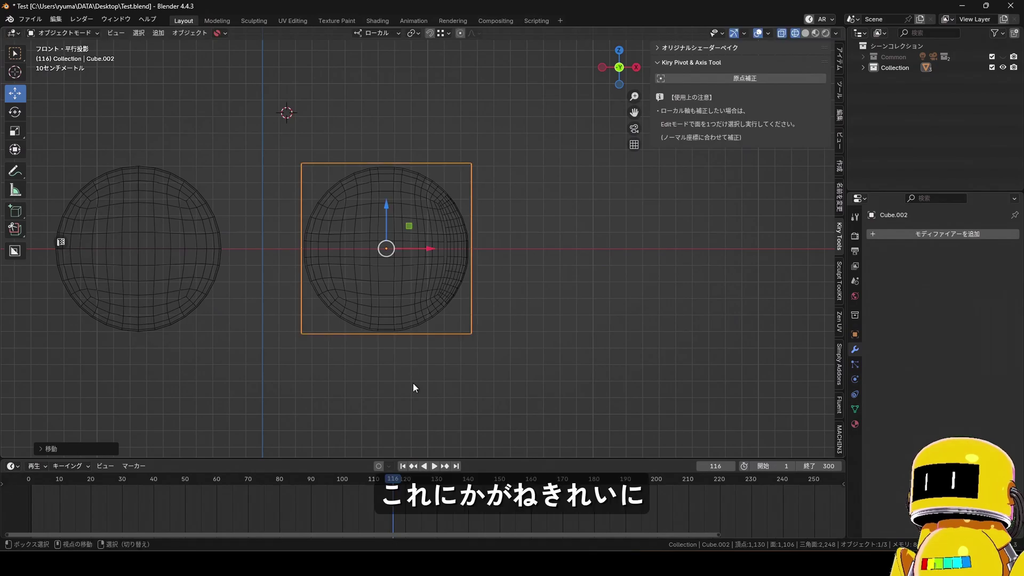
Fine-tune the cube's scale in the front and right views and move it so it evenly encloses the right sphere
key(s)
click(408, 376)
key(KP_3)
key(s)
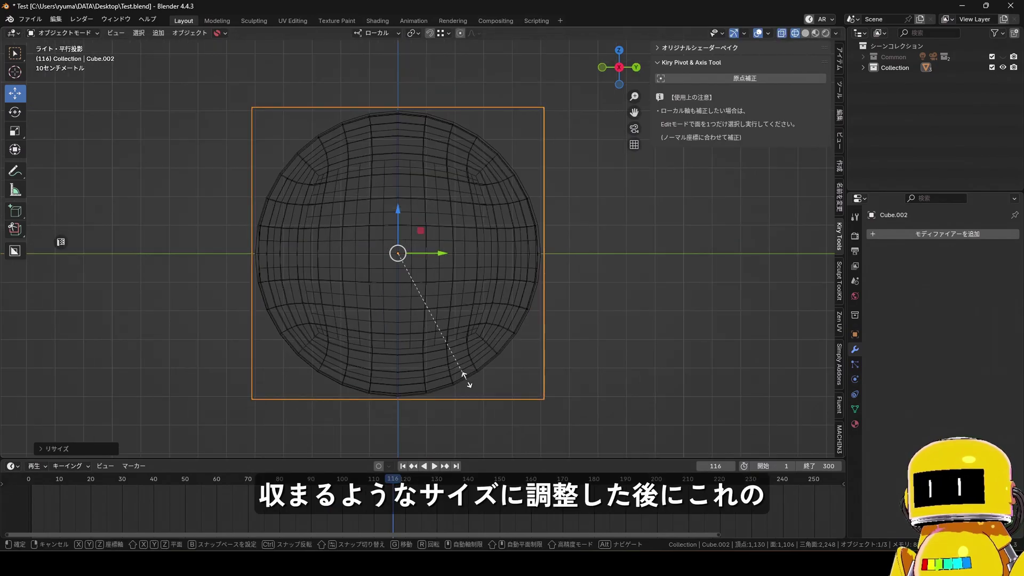
key(g)
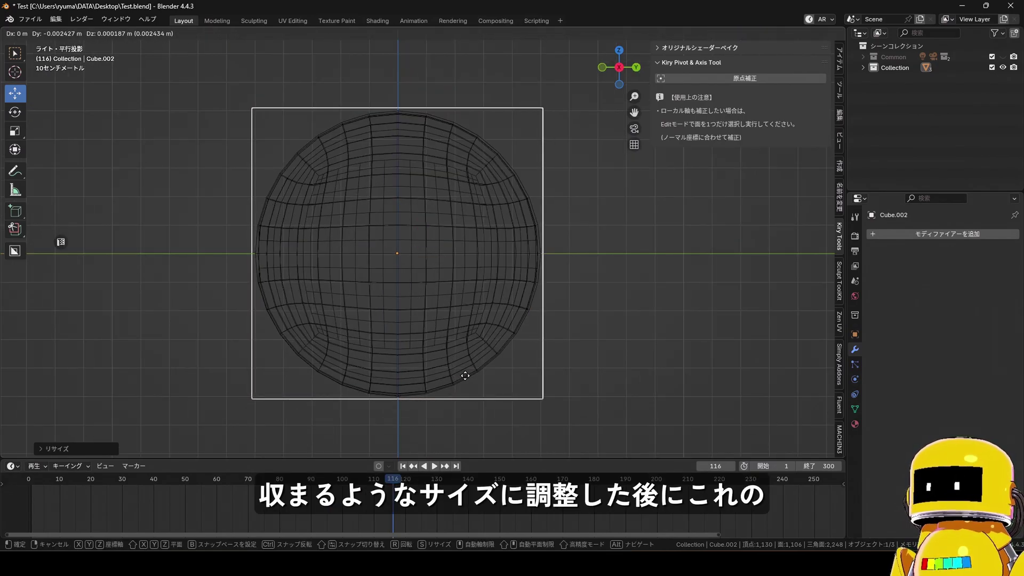
click(465, 375)
Apply the enclosing cube's rotation and scale
middle_drag(482, 375, 533, 367)
key(ctrl+a)
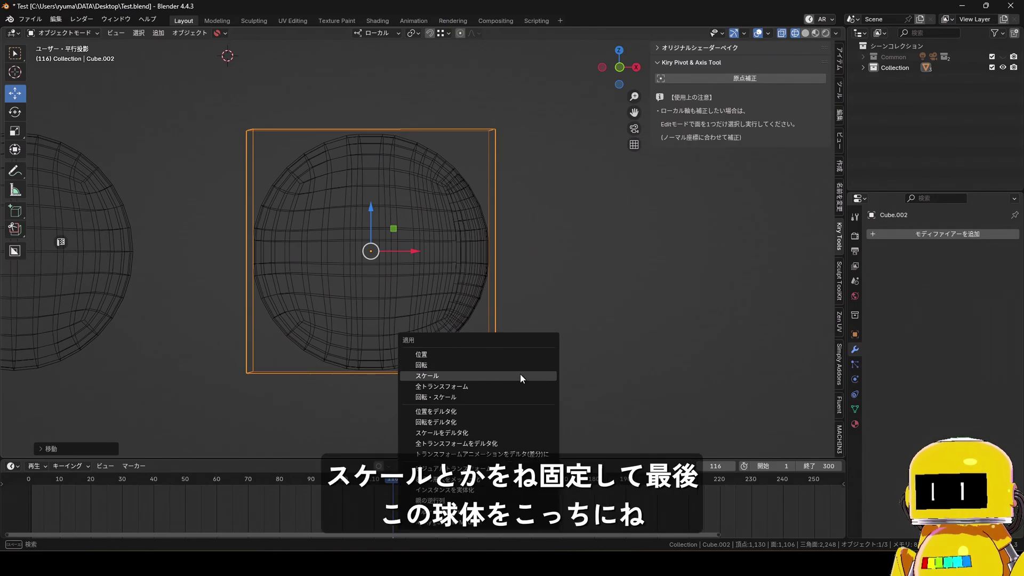
click(507, 396)
Join the right sphere into the enclosing cube, keeping the cube as the active object
middle_drag(487, 333, 488, 345)
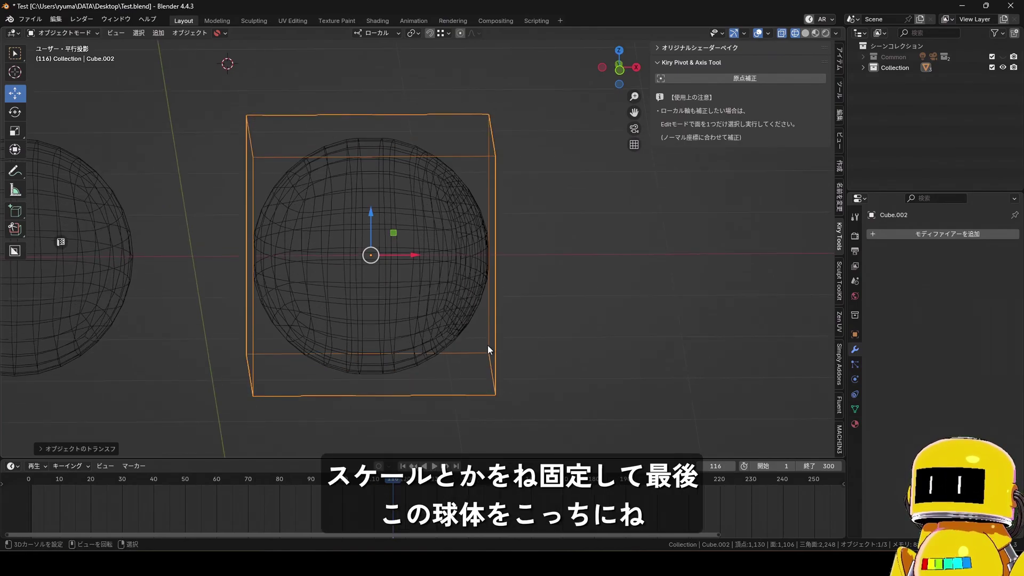
click(443, 281)
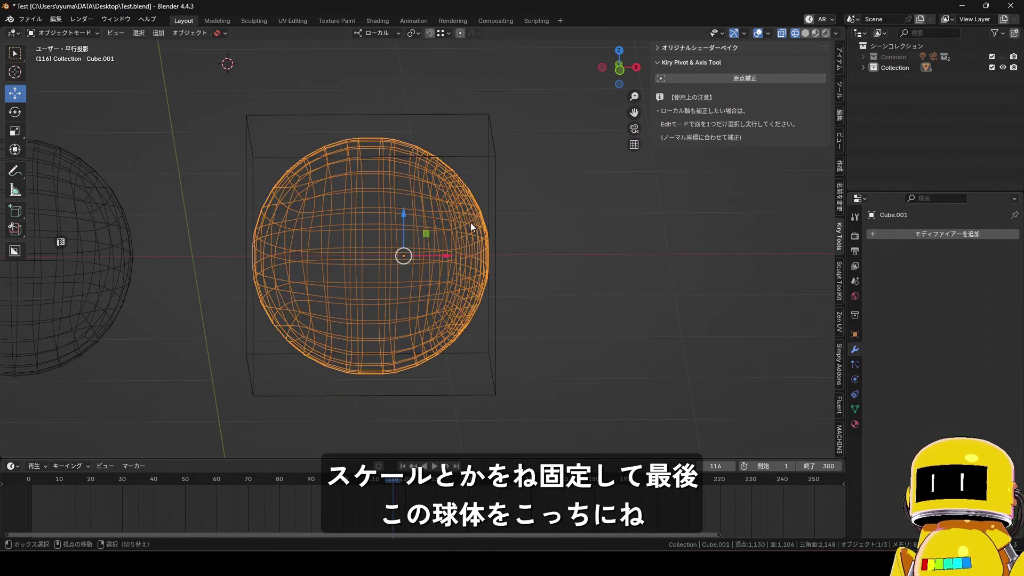
shift+click(496, 166)
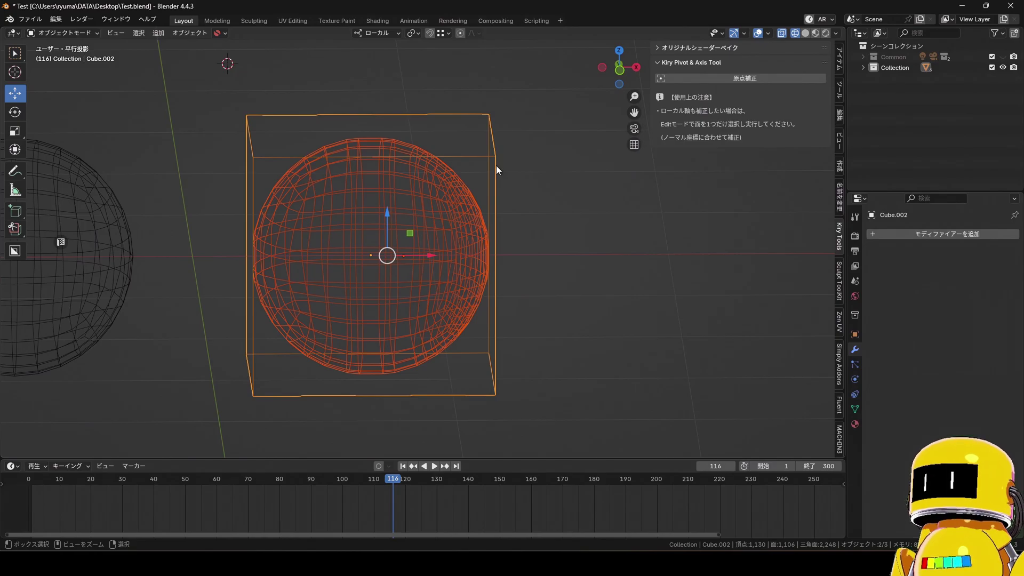
key(ctrl+j)
middle_drag(496, 169, 500, 210)
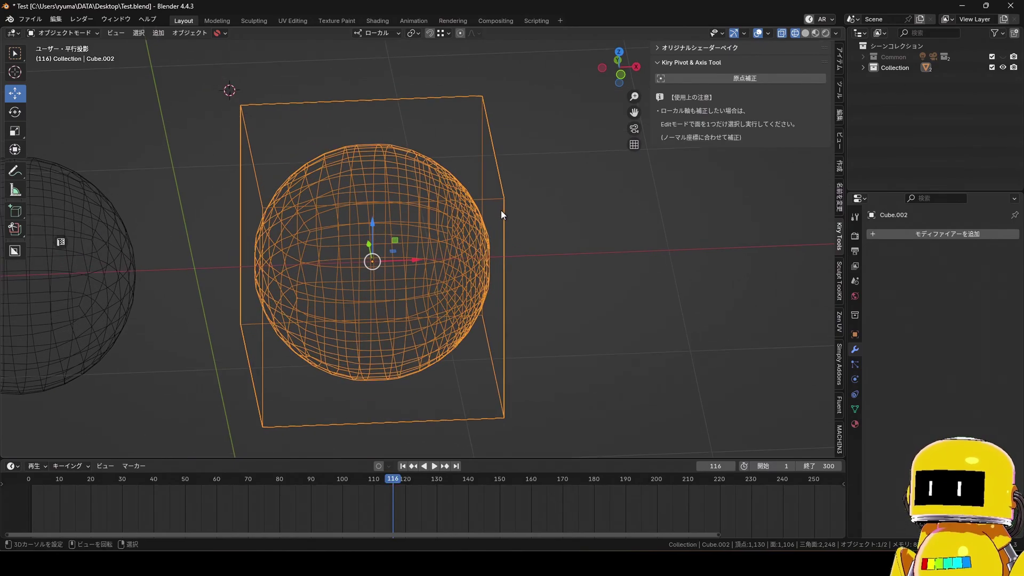
Remove the linked cube geometry from the joined mesh in Edit Mode, including its leftover vertices, and return to Object Mode
key(Tab)
click(503, 205)
key(ctrl+x)
key(x)
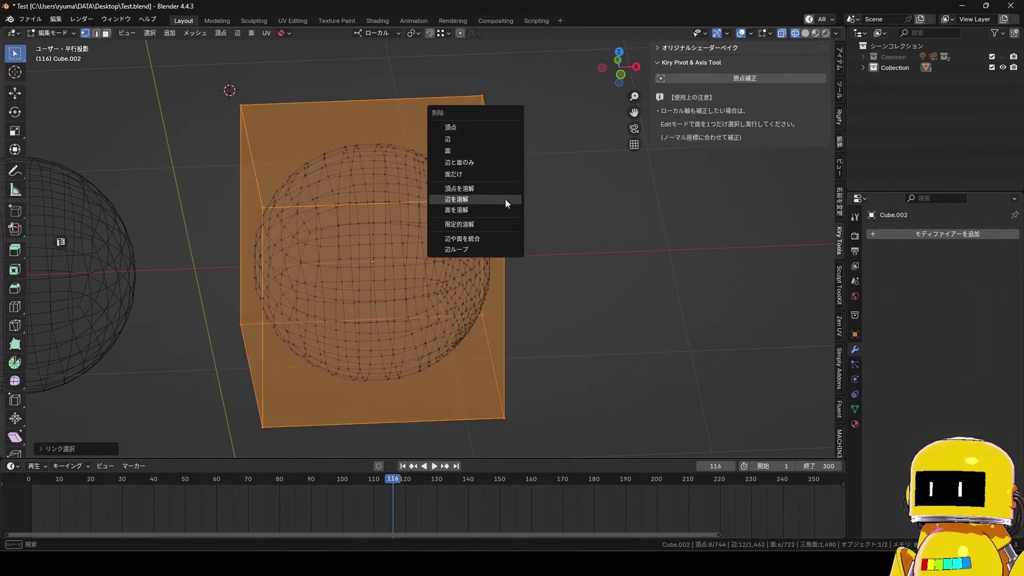
click(481, 197)
key(ctrl+Tab)
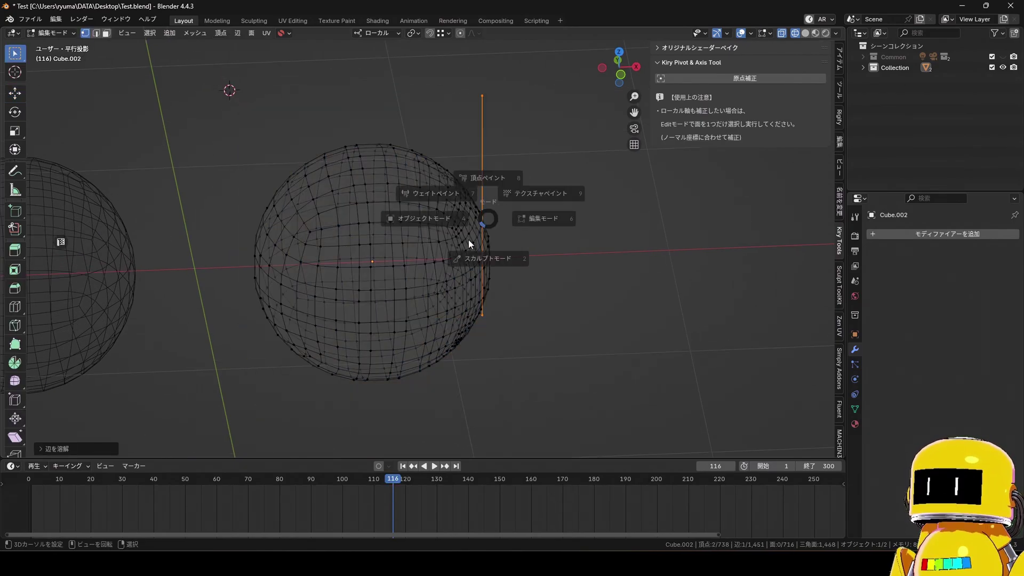
key(Escape)
key(x)
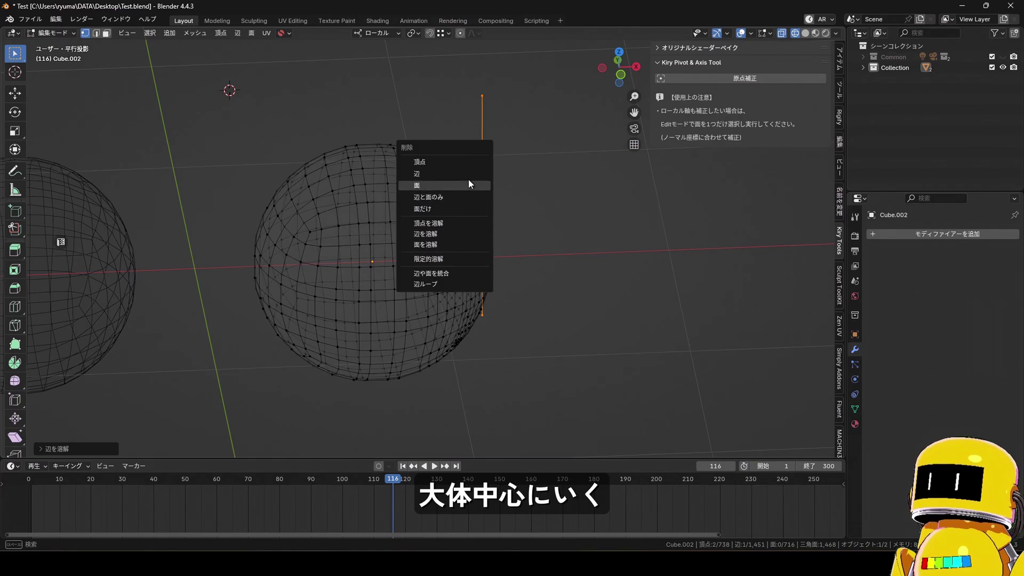
click(467, 165)
key(Tab)
Rotate the right sphere freely with trackball rotation to test its origin
middle_drag(325, 303, 349, 297)
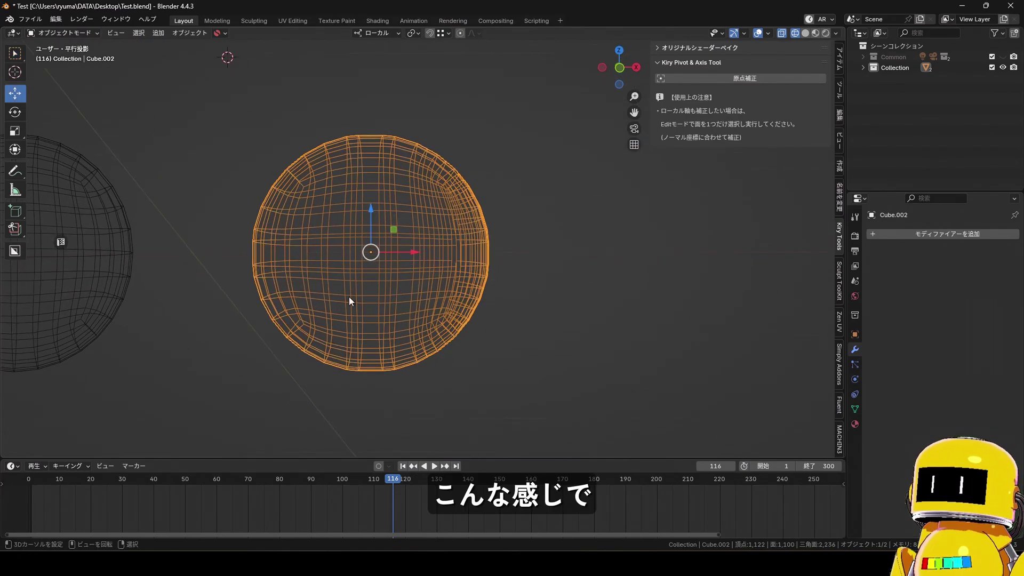
key(r)
key(r)
click(353, 302)
scroll(294, 354, down, 3)
middle_drag(293, 355, 384, 317)
scroll(405, 320, down, 2)
Undo the test rotation and the removal of the cube geometry, back to the joined object in Object Mode
key(ctrl+z)
key(ctrl+z)
key(ctrl+z)
key(ctrl+z)
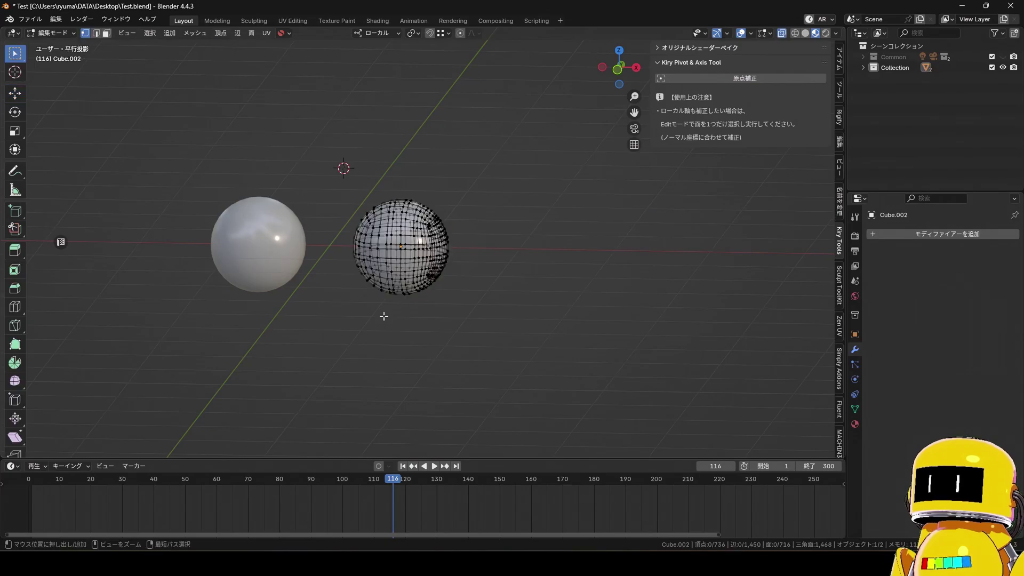
key(ctrl+z)
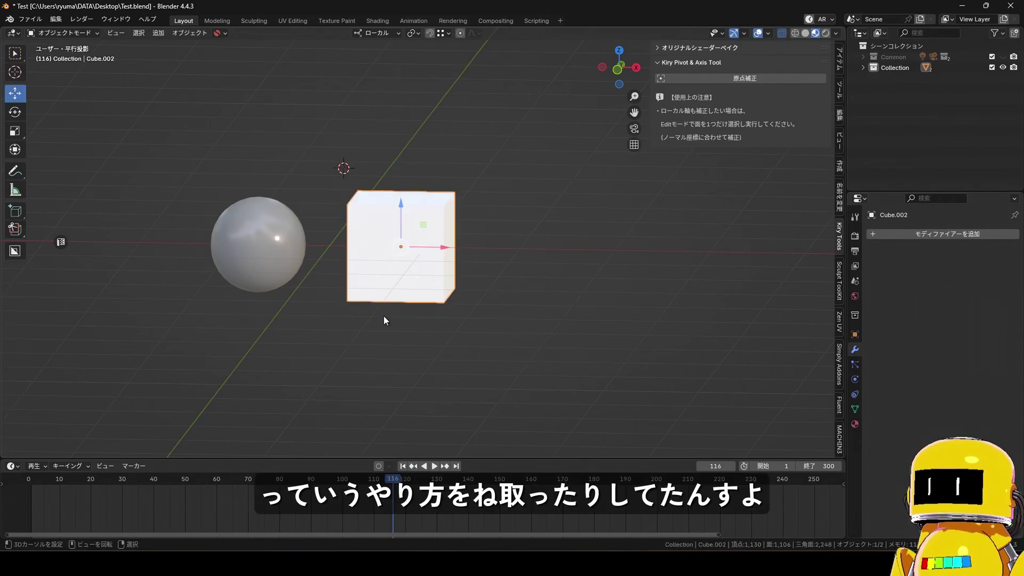
Delete the joined cube-and-sphere object in Object Mode
key(Tab)
key(x)
key(ctrl+Tab)
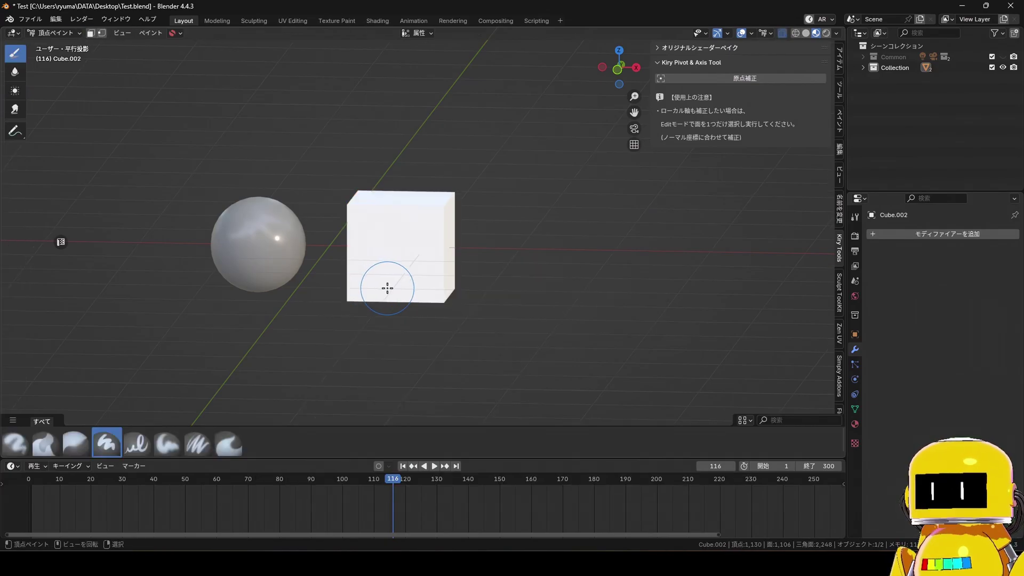
key(ctrl+Tab)
click(374, 352)
key(x)
click(460, 328)
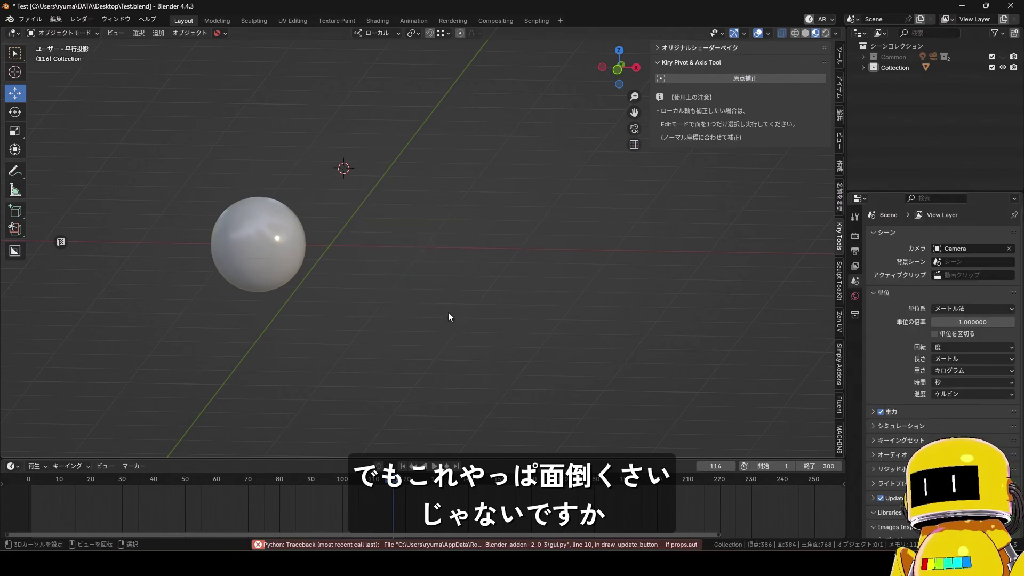
Undo the deletion and the whole cube workaround, back to the separate right sphere without the cube
key(ctrl+z)
key(ctrl+z)
key(ctrl+z)
key(ctrl+z)
key(ctrl+z)
key(ctrl+z)
middle_drag(422, 253, 444, 251)
scroll(443, 251, up, 2)
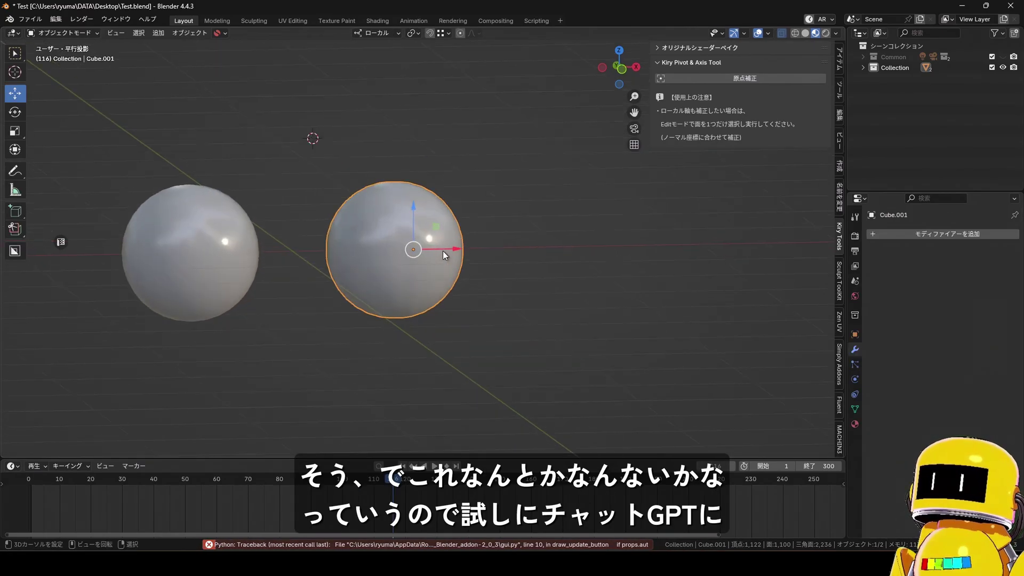
From the front view, run the Kiry tool's 原点補正 origin correction on the right sphere and compare it with the left sphere
key(KP_1)
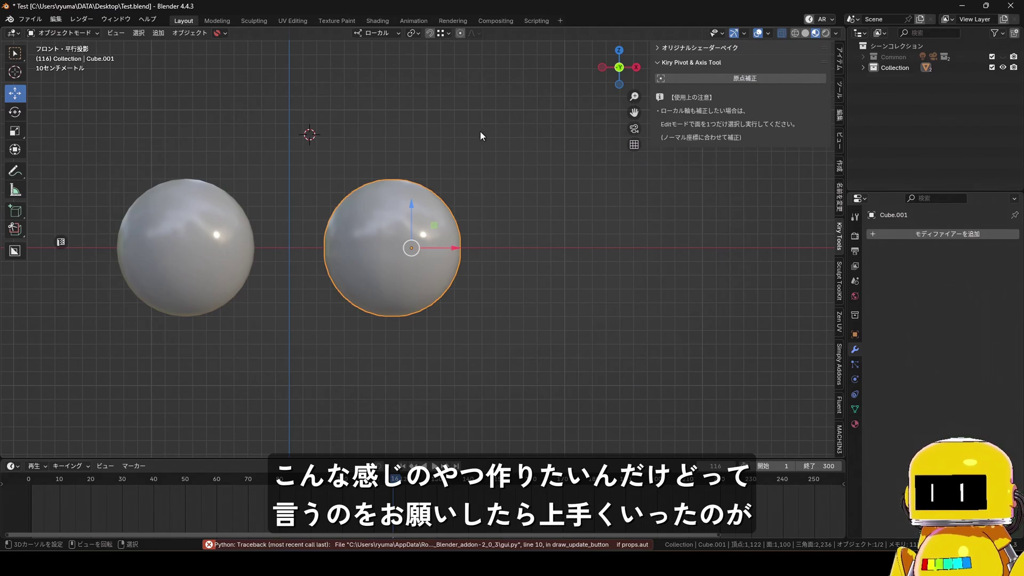
scroll(536, 235, up, 1)
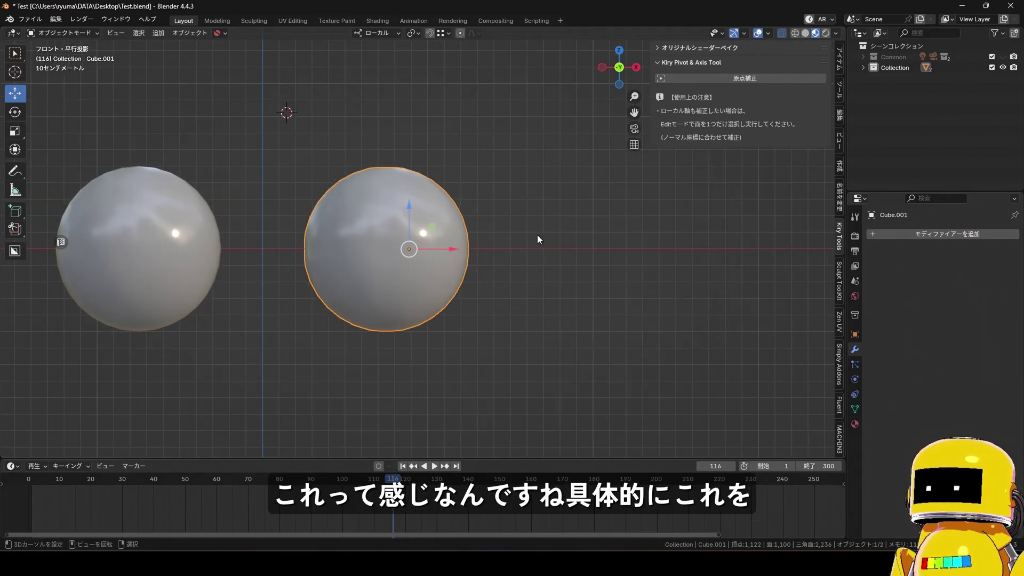
shift+middle_drag(552, 236, 598, 240)
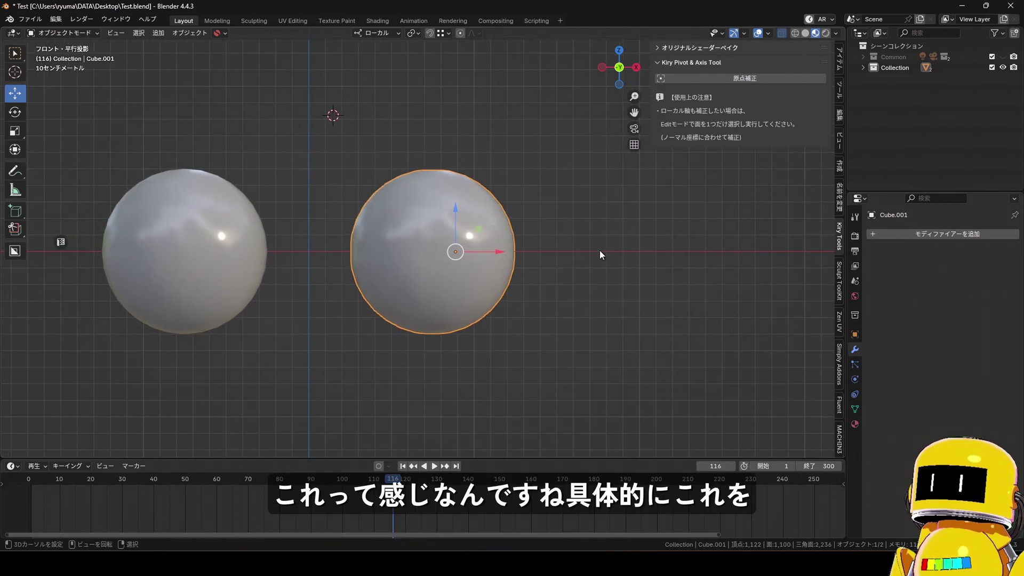
click(734, 78)
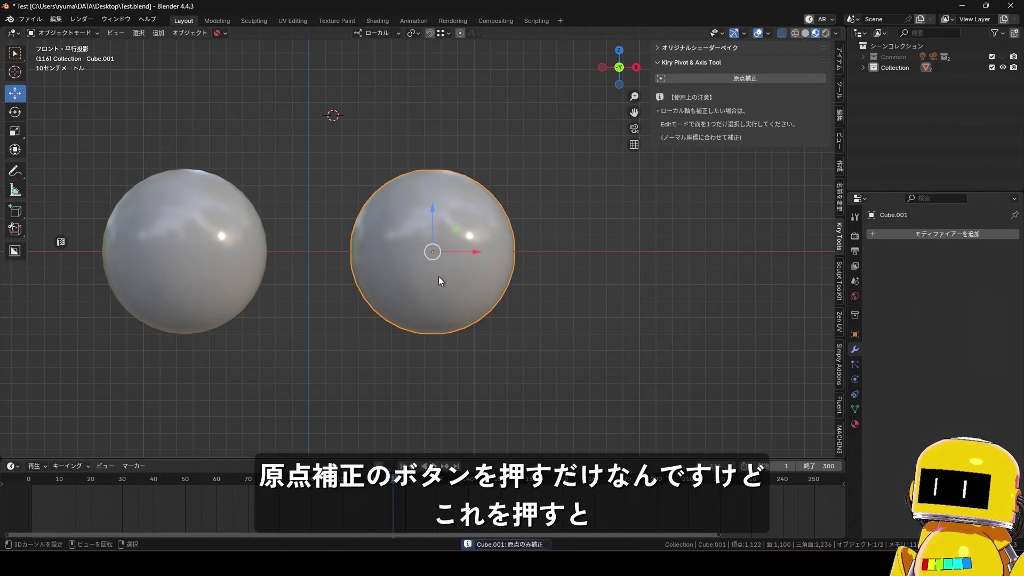
click(251, 277)
click(476, 280)
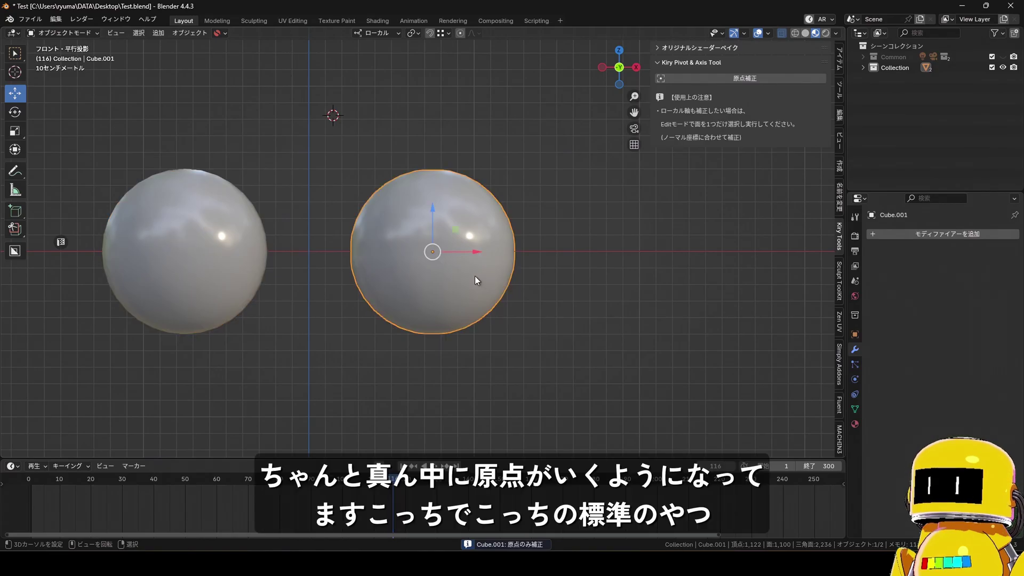
Set the right sphere's origin to its geometry with Blender's standard Set Origin command
scroll(536, 292, up, 2)
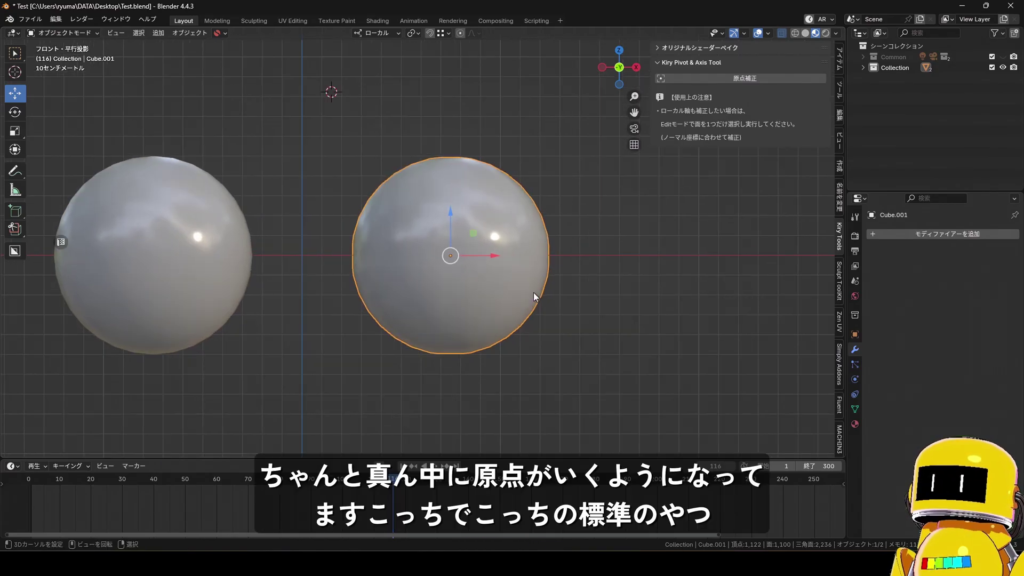
right_click(534, 293)
mouse_move(529, 291)
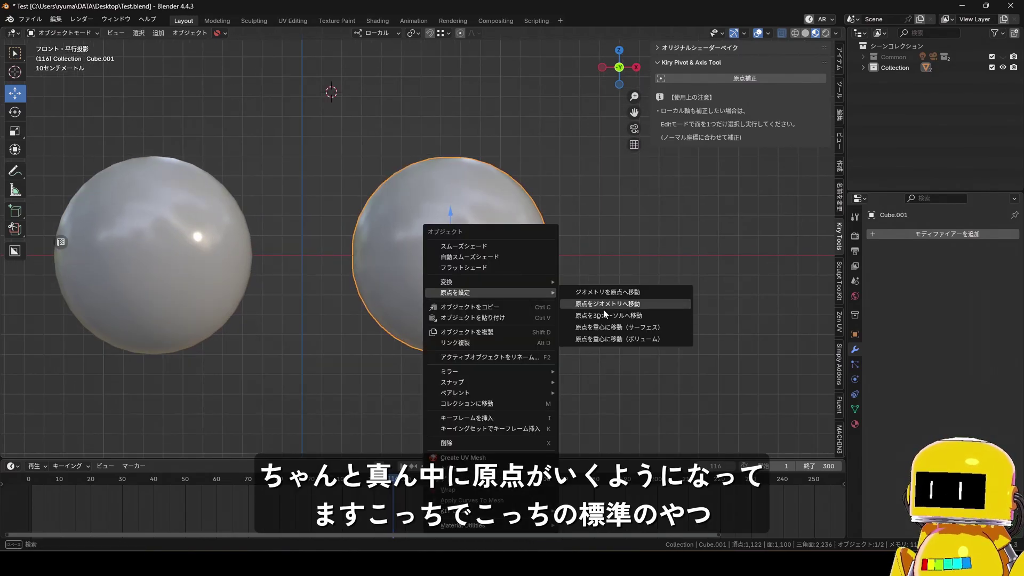
mouse_move(478, 291)
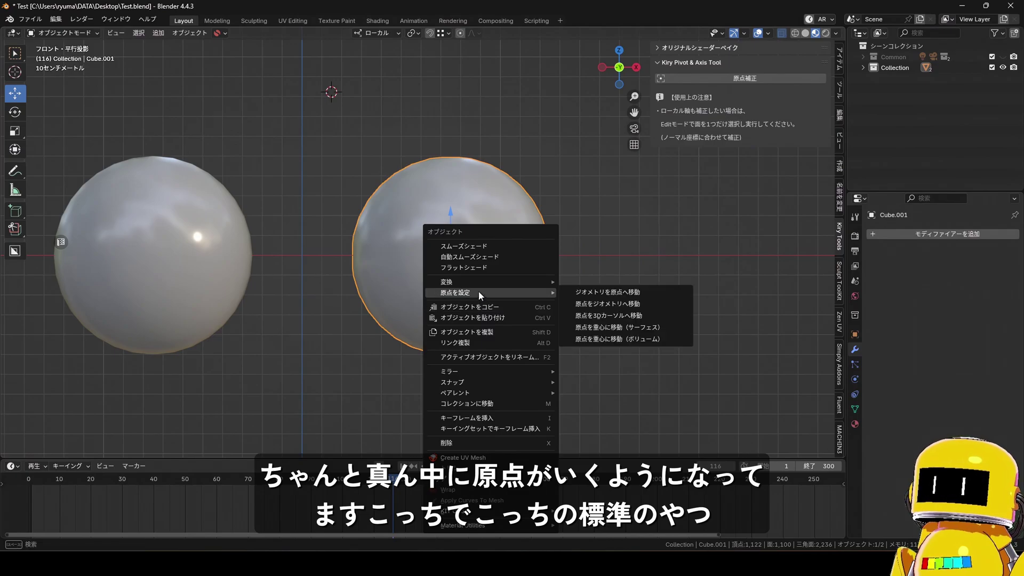
click(632, 303)
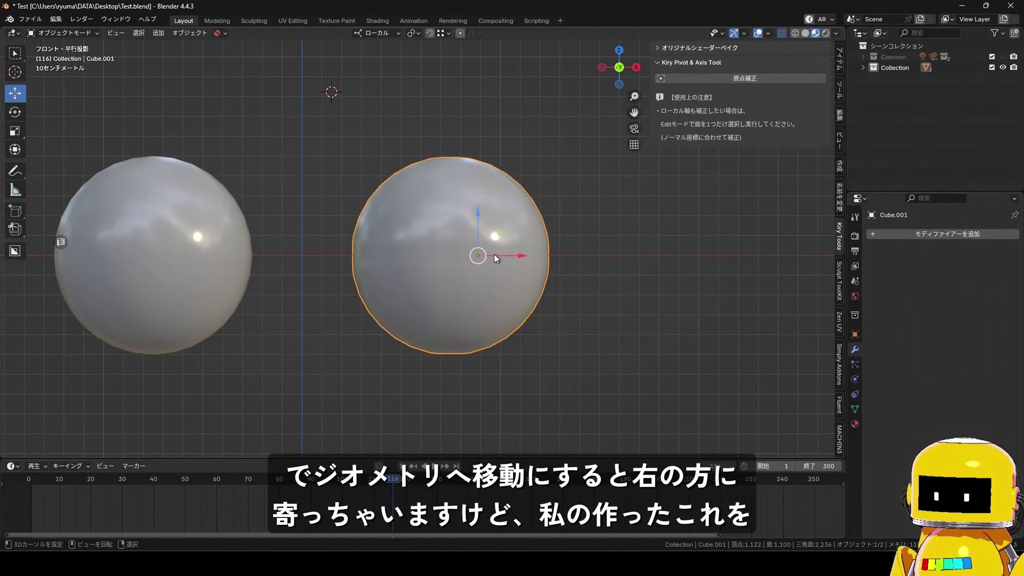
Correct the right sphere's origin again with 原点補正 and compare the origins of both spheres
click(756, 78)
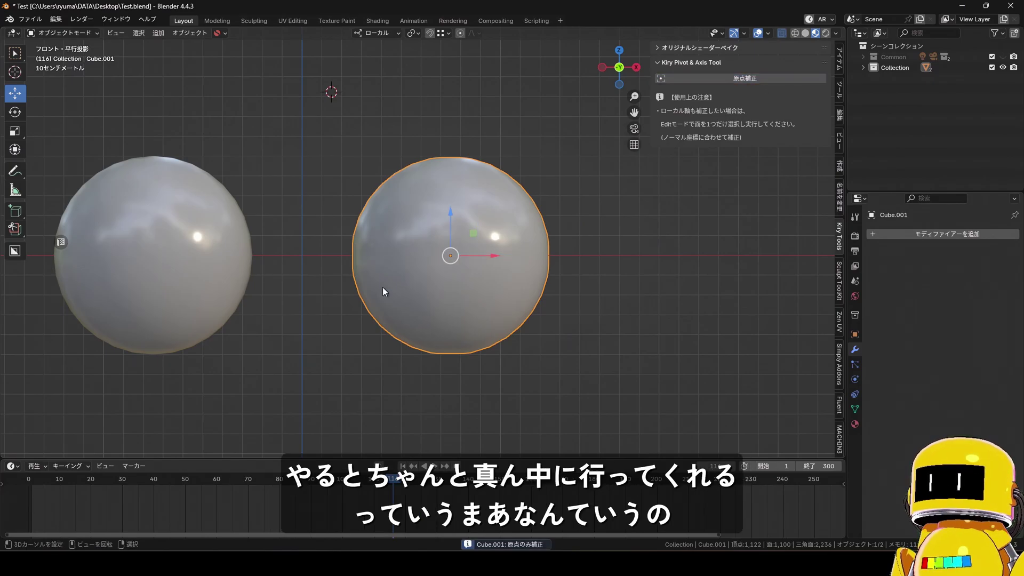
shift+middle_drag(382, 287, 418, 298)
click(176, 314)
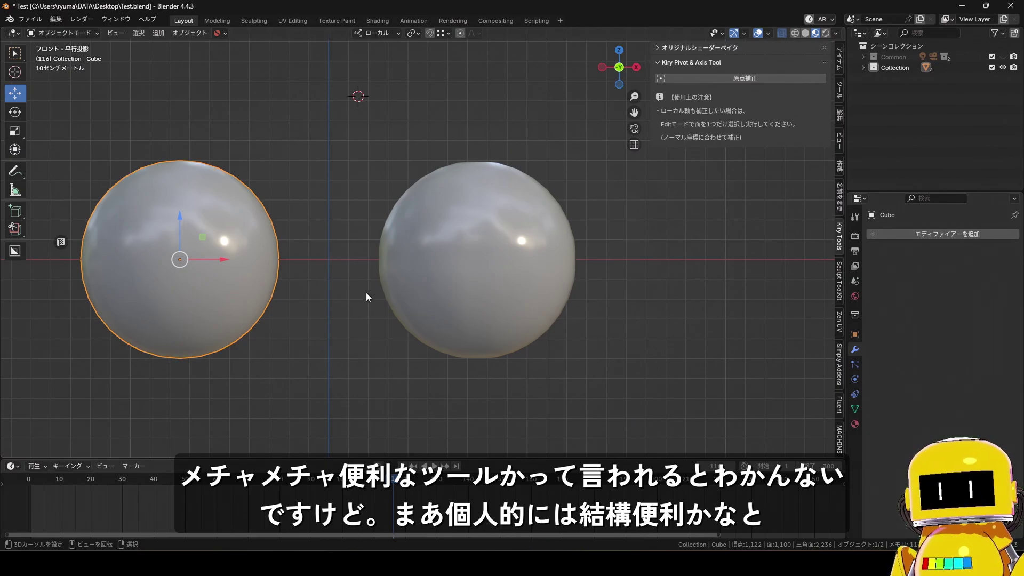
click(418, 268)
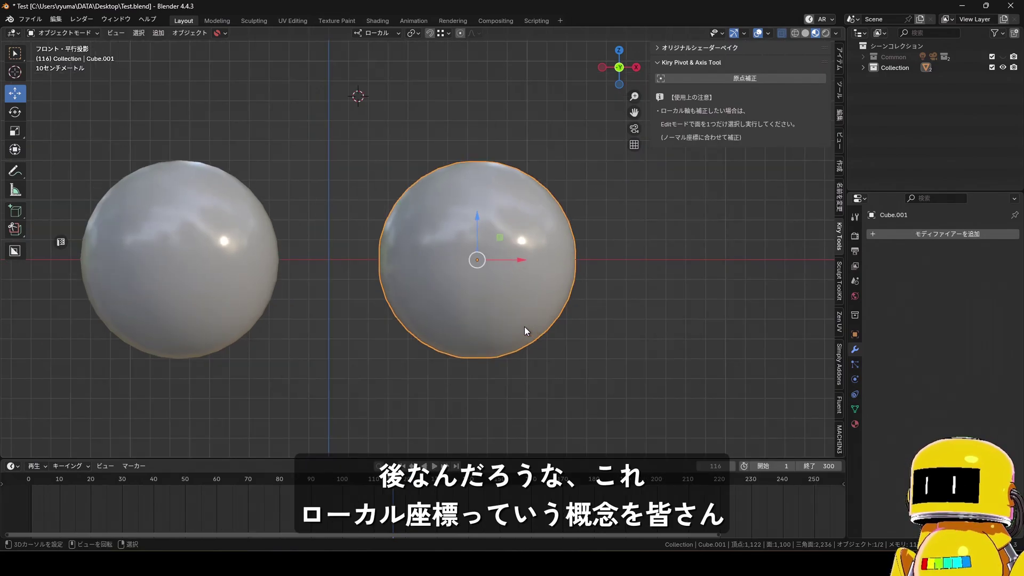
Rotate the right sphere freely with trackball rotation and display its transform values
key(r)
key(r)
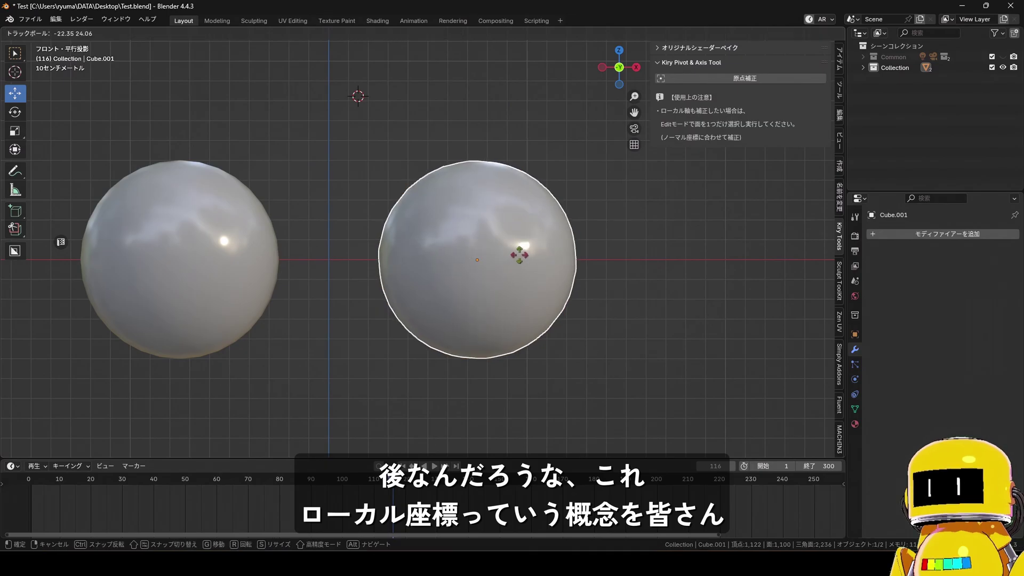
click(484, 274)
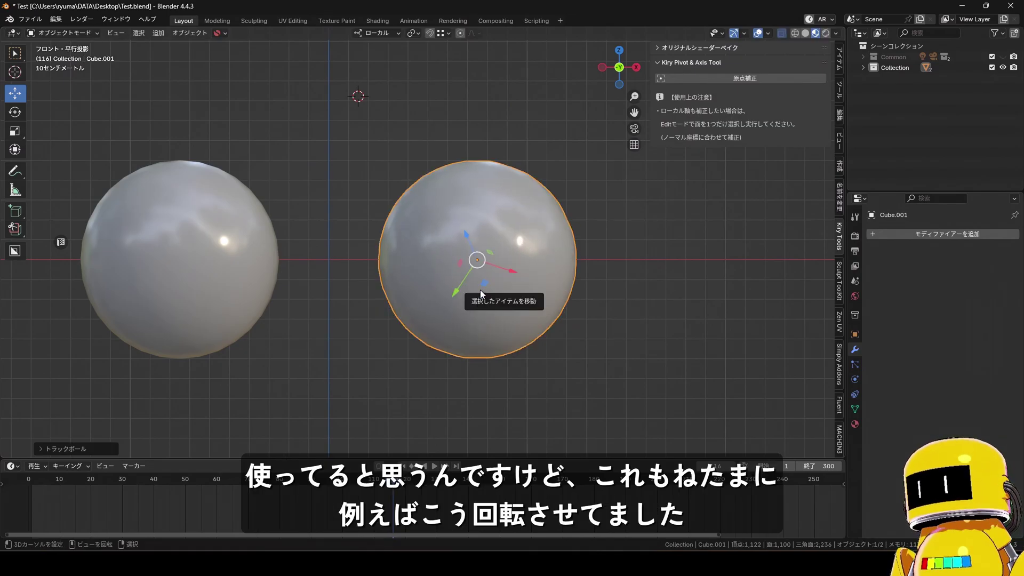
middle_drag(481, 290, 484, 346)
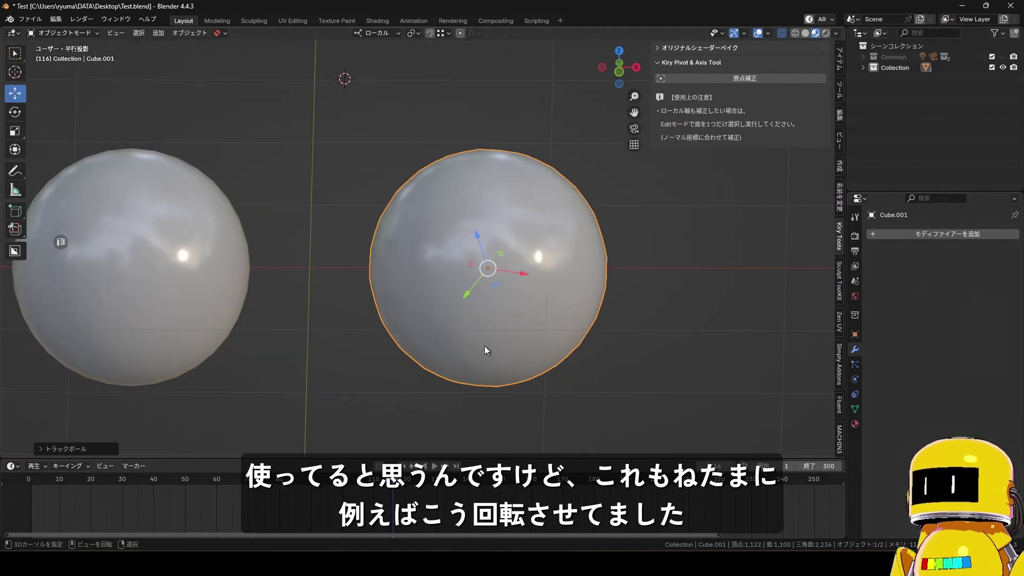
click(840, 58)
shift+middle_drag(504, 306, 440, 290)
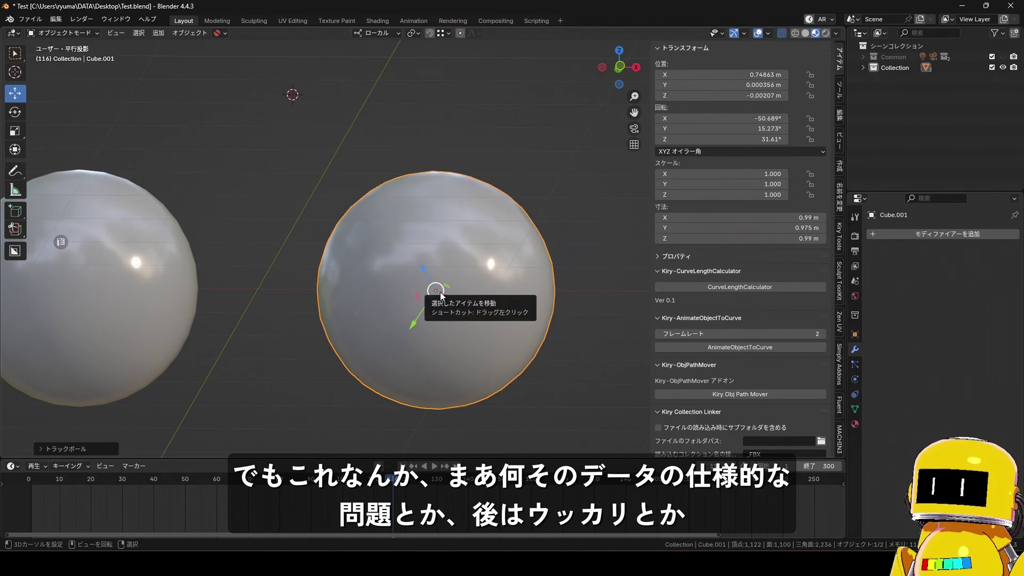
Apply the right sphere's rotation from the front view and inspect its local axes from an angle
key(KP_1)
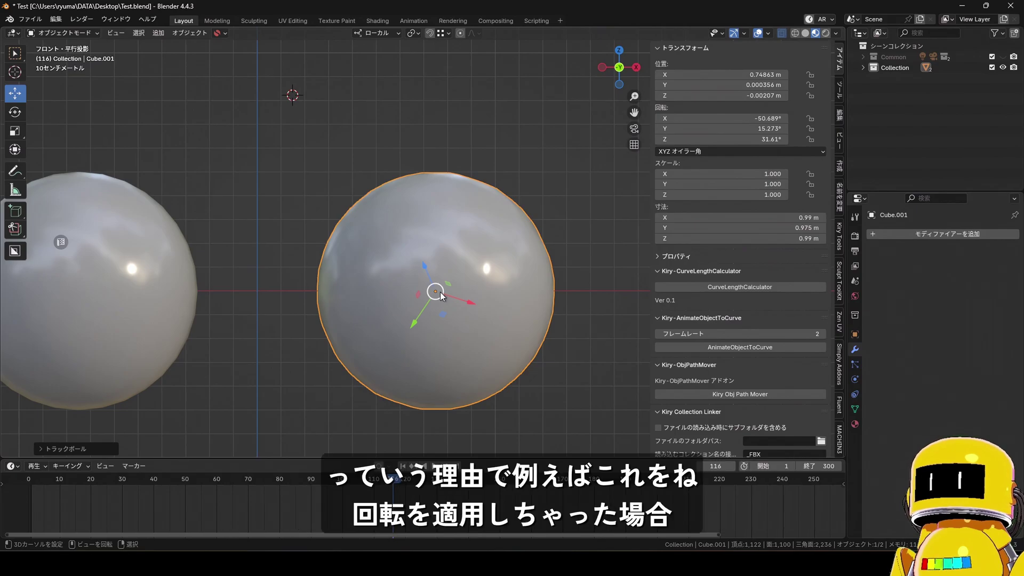
key(ctrl+a)
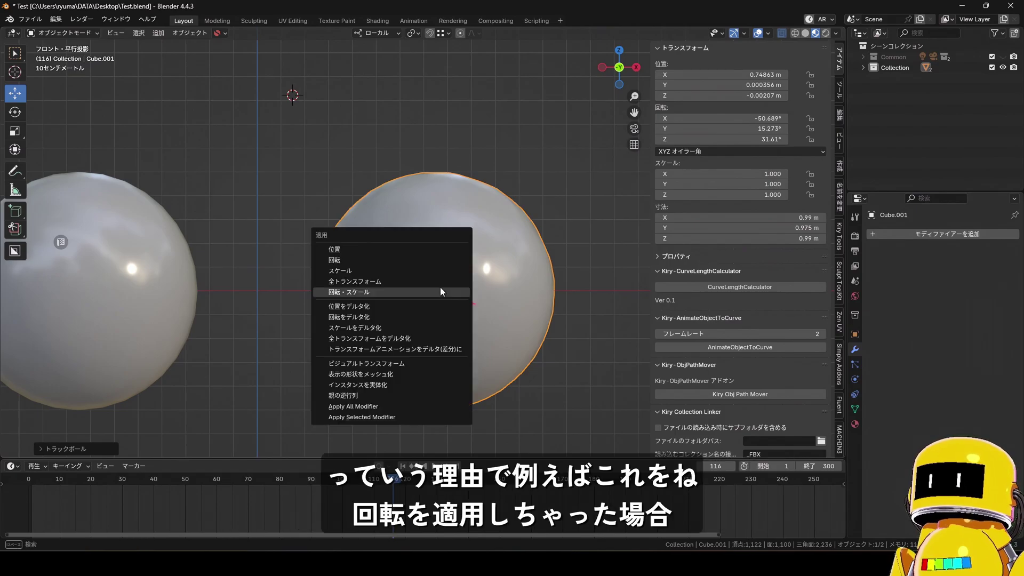
click(426, 262)
middle_drag(426, 264, 610, 194)
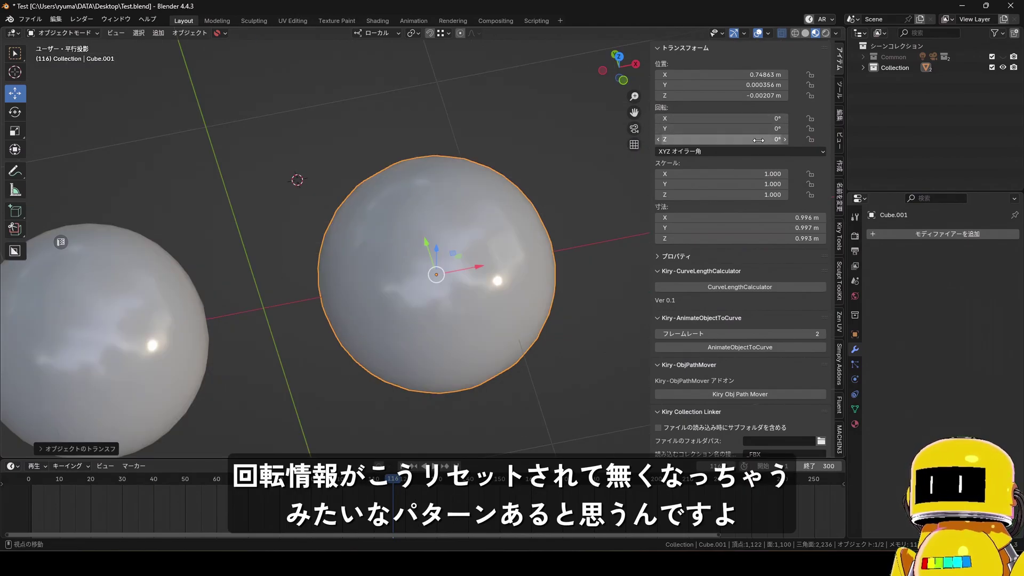
Select a single face on the right sphere in Edit Mode and examine its local axes against the mesh
middle_drag(563, 283, 463, 290)
scroll(456, 310, up, 2)
scroll(457, 319, down, 2)
key(Tab)
scroll(448, 287, up, 1)
key(3)
click(461, 275)
middle_drag(463, 289, 350, 319)
key(Tab)
key(Tab)
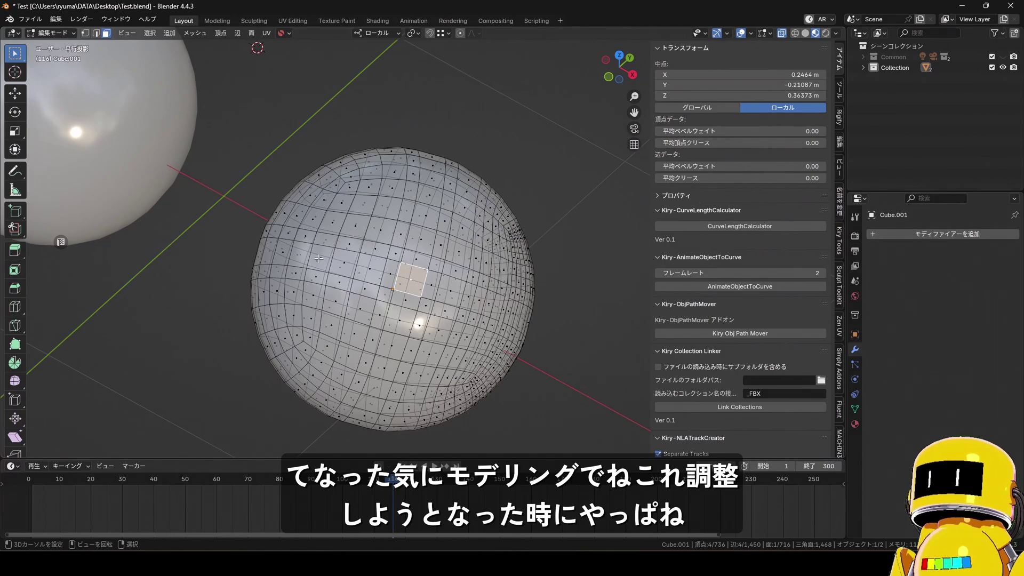
key(Tab)
Select two adjacent faces on the left sphere's side in Edit Mode and activate the Move tool in front view
scroll(267, 258, down, 2)
right_click(219, 198)
shift+middle_drag(224, 196, 385, 284)
key(ctrl+Tab)
key(Escape)
key(Tab)
scroll(594, 284, up, 3)
shift+middle_drag(477, 381, 506, 350)
shift+click(537, 316)
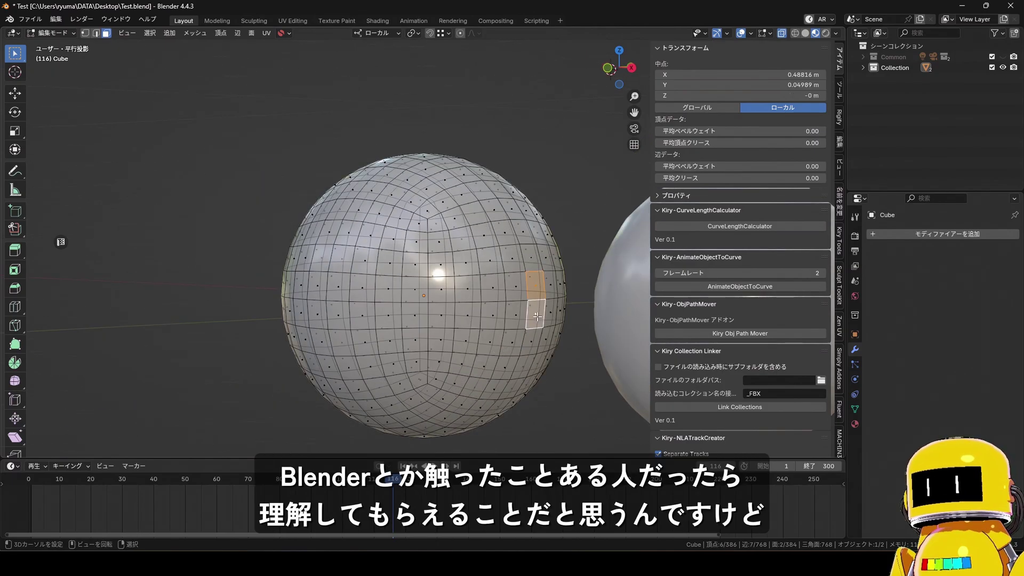
key(KP_1)
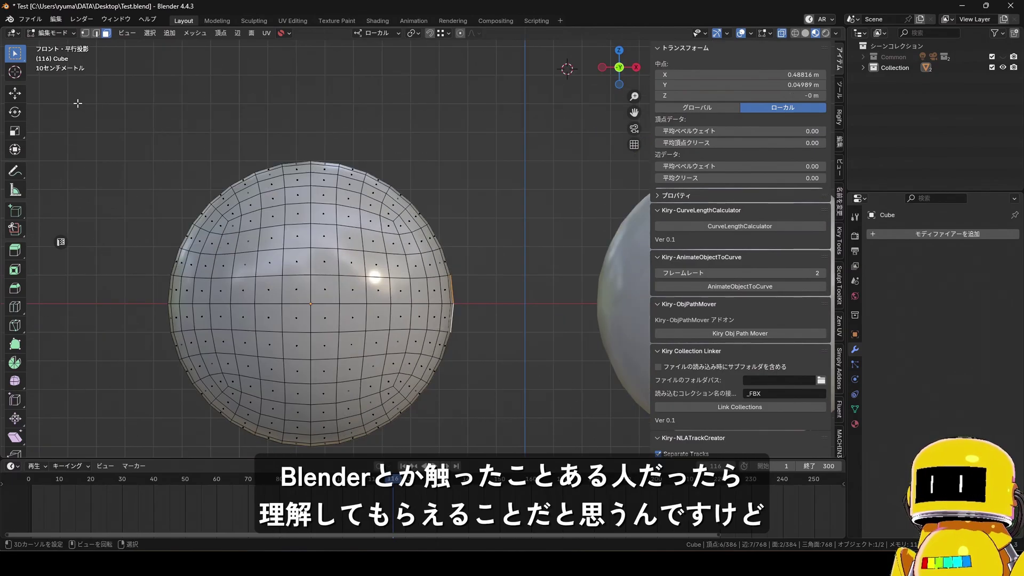
click(15, 94)
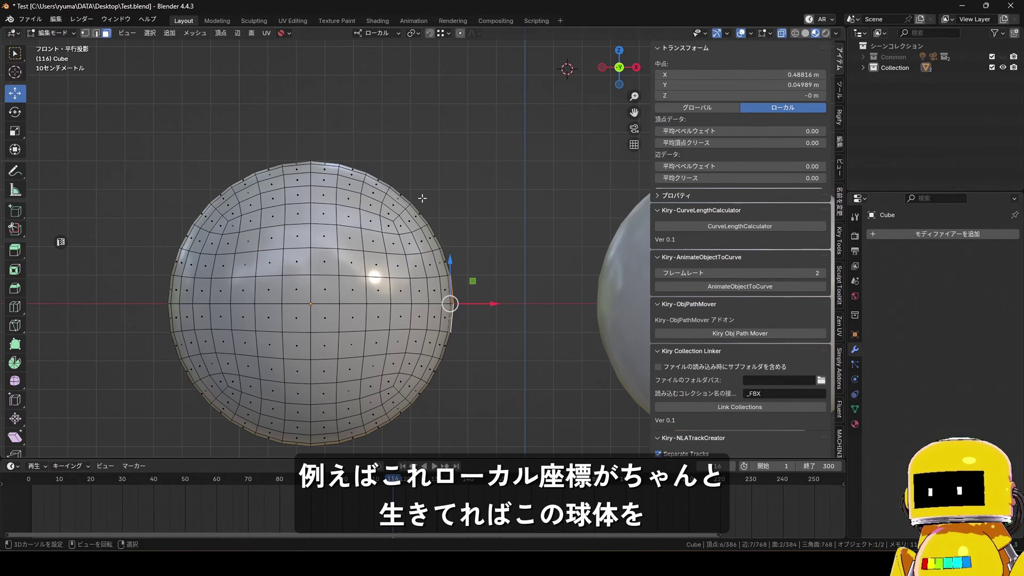
Rotate the whole left sphere with trackball rotation to about X -36°, Y -23°, Z 44°
key(Tab)
scroll(463, 256, down, 1)
key(r)
click(527, 271)
key(r)
key(r)
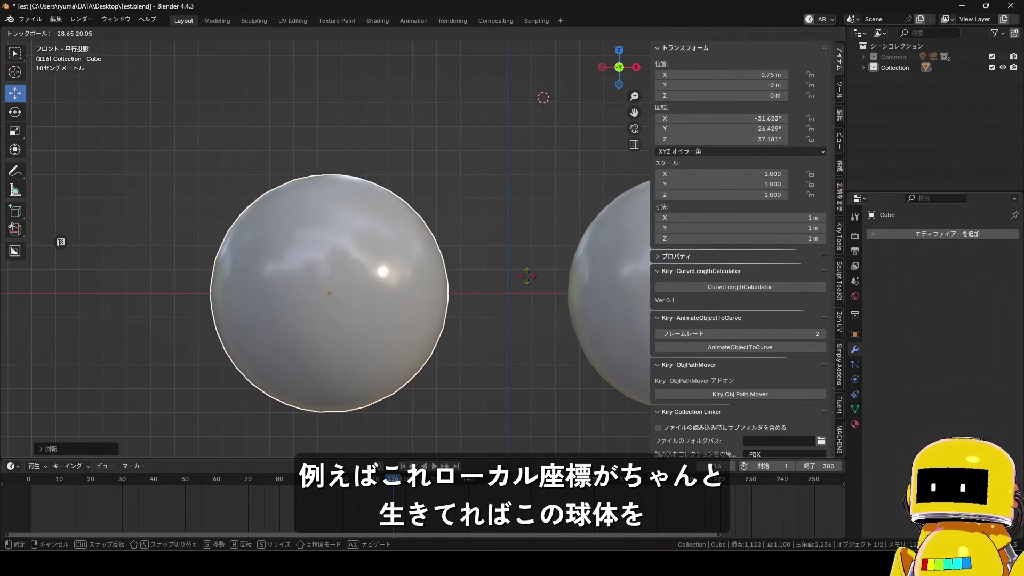
click(469, 283)
middle_drag(470, 283, 416, 337)
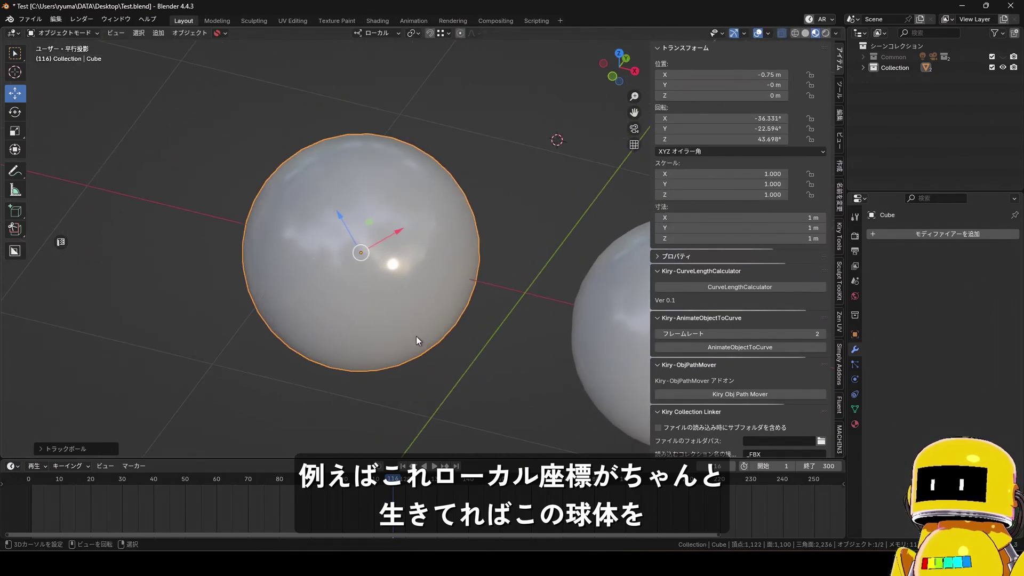
Pull the left sphere's two selected faces about 0.3 m outward along local X, and undo the move
shift+middle_drag(378, 276, 344, 351)
scroll(353, 346, up, 1)
key(Tab)
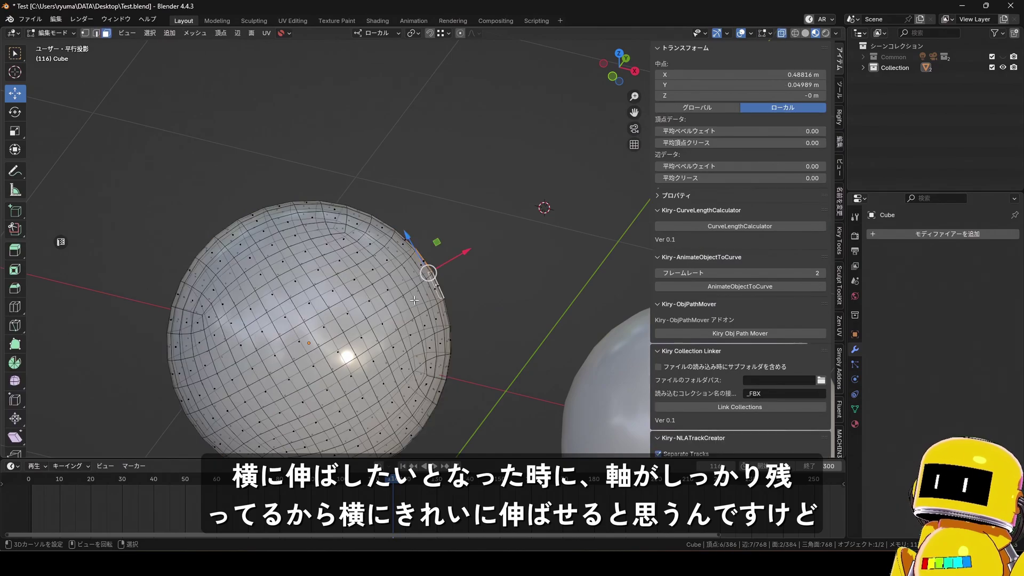
middle_drag(420, 293, 409, 292)
drag(487, 253, 539, 219)
scroll(499, 282, down, 2)
middle_drag(499, 282, 480, 266)
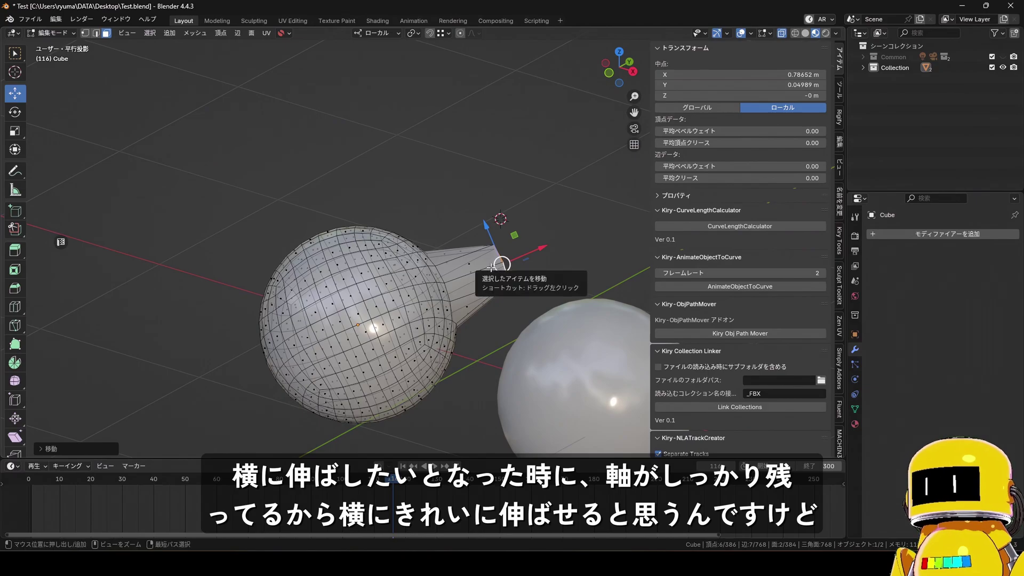
key(ctrl+z)
Select the right sphere in Object Mode and examine the direction of its local axes
key(Tab)
click(485, 290)
scroll(450, 280, up, 4)
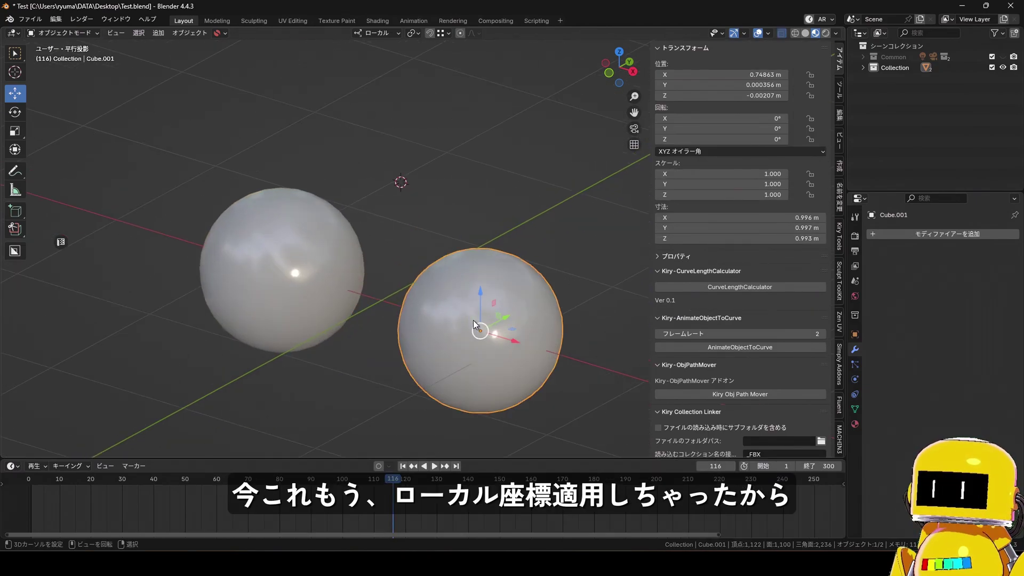
middle_drag(449, 281, 413, 276)
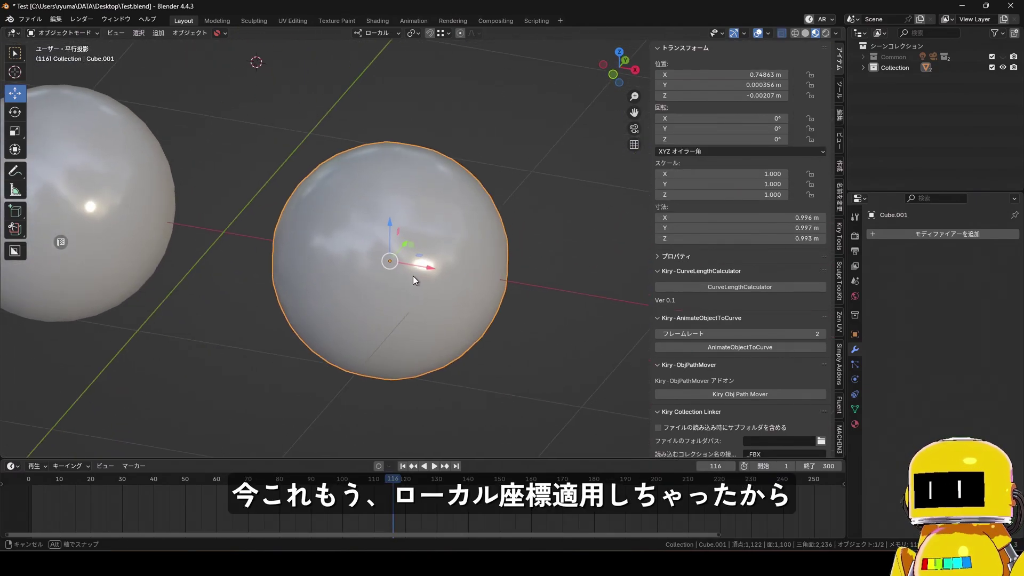
key(ctrl+a)
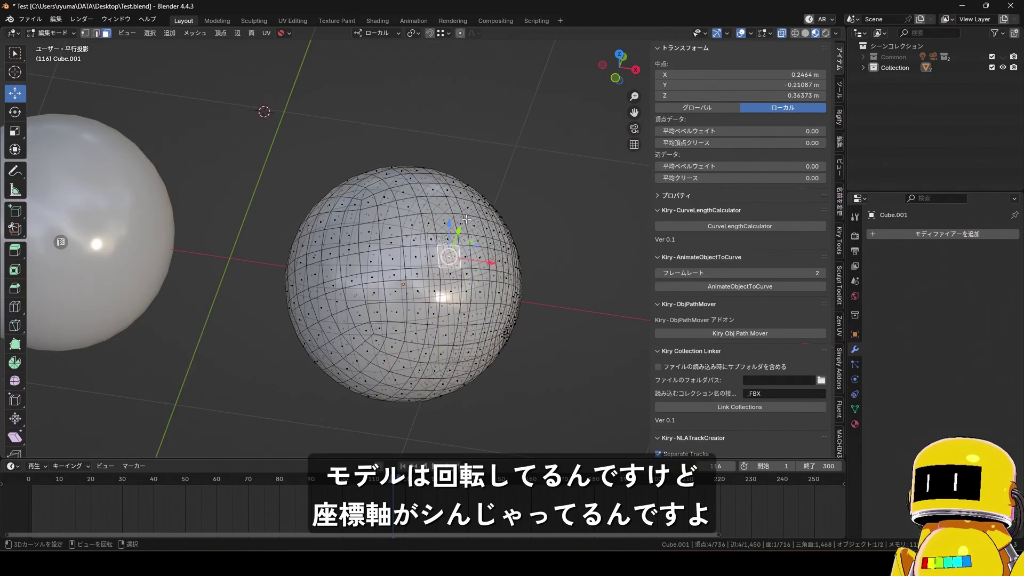
Select two adjacent faces on the right sphere's side in Edit Mode and view them in profile
middle_drag(467, 218, 332, 284)
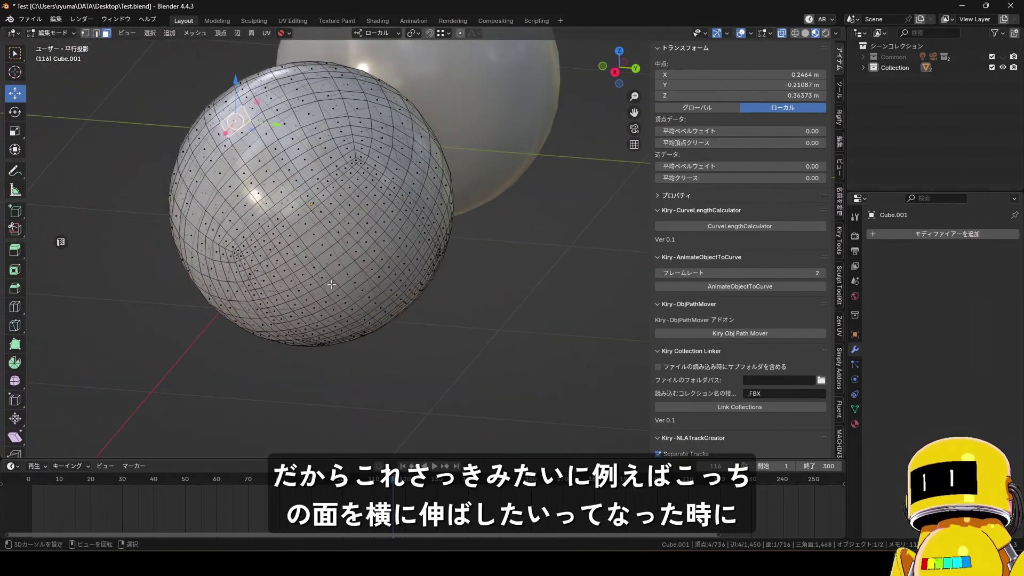
click(351, 267)
scroll(341, 283, up, 4)
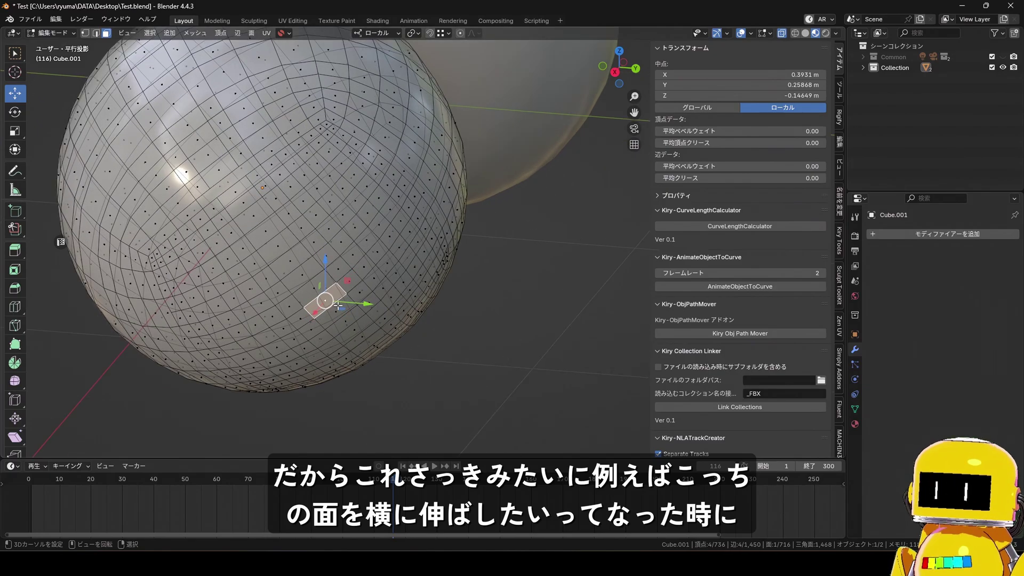
shift+right_click(290, 250)
middle_drag(314, 247, 428, 334)
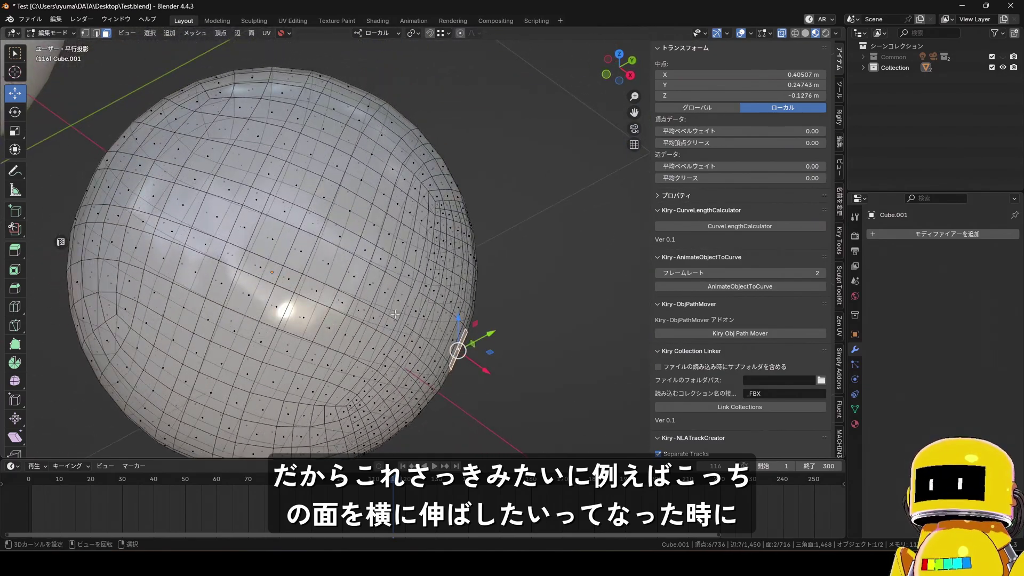
scroll(428, 334, down, 2)
scroll(459, 299, up, 1)
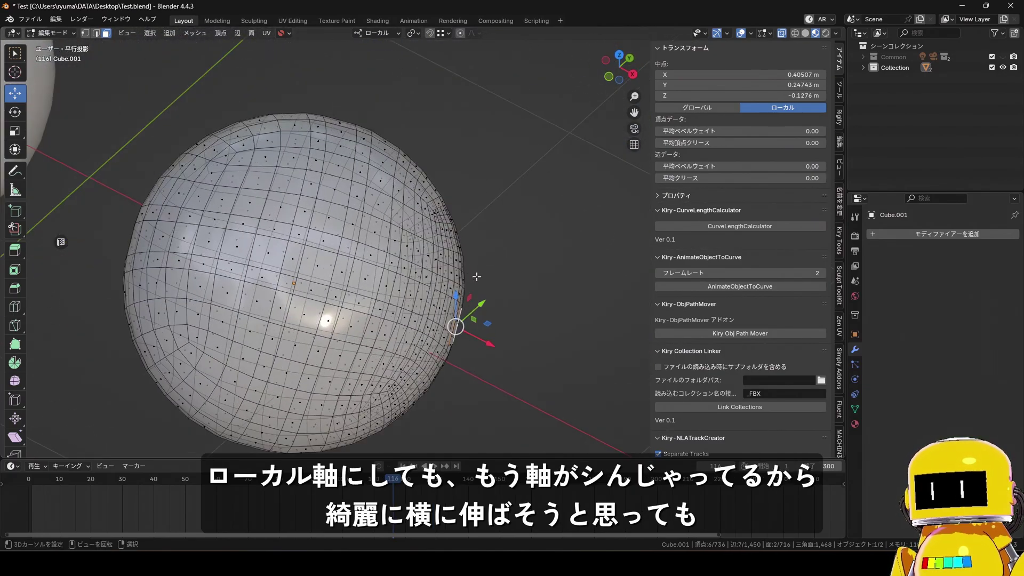
middle_drag(466, 319, 442, 327)
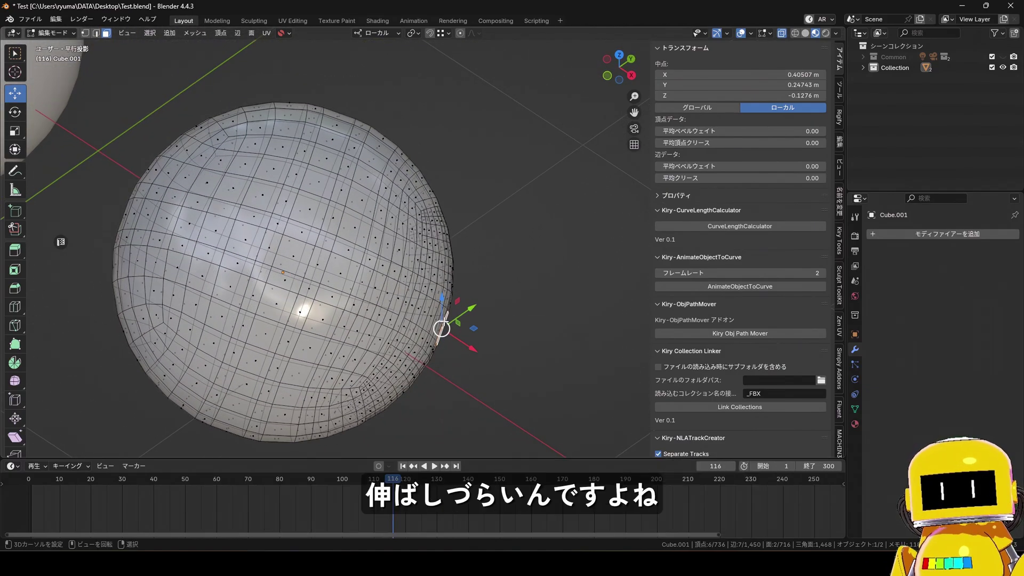
Pull the right sphere's two selected faces freely outward into a protrusion and check its direction
key(g)
click(499, 345)
middle_drag(499, 344, 475, 220)
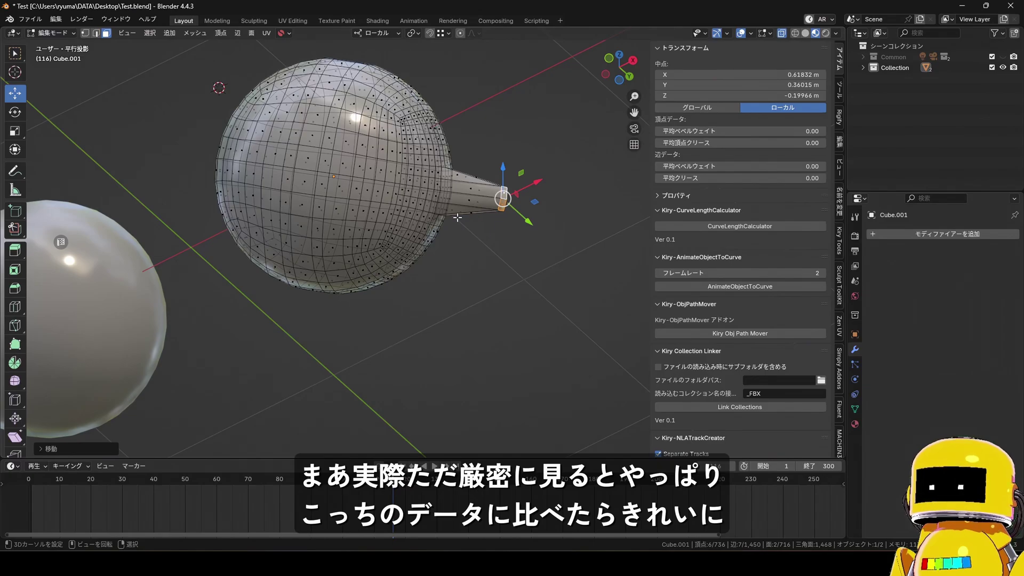
scroll(458, 218, down, 1)
Select the left sphere in Object Mode and compare its local axes with the stretched right sphere
key(ctrl+Tab)
key(ctrl+Tab)
click(57, 308)
right_click(139, 291)
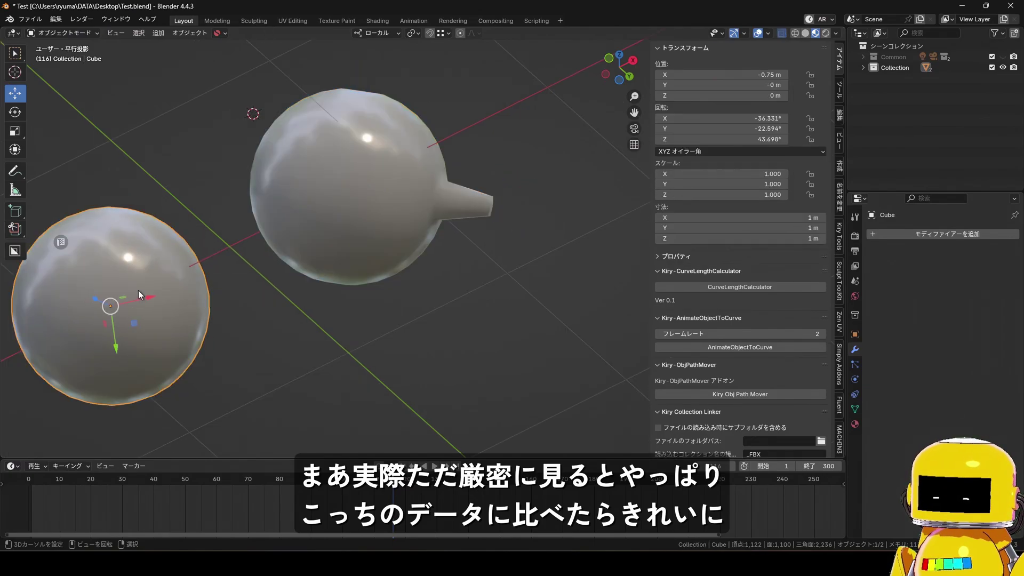
middle_drag(139, 291, 273, 110)
Undo the pull on the right sphere's faces and return to Object Mode
key(ctrl+z)
key(ctrl+z)
key(ctrl+z)
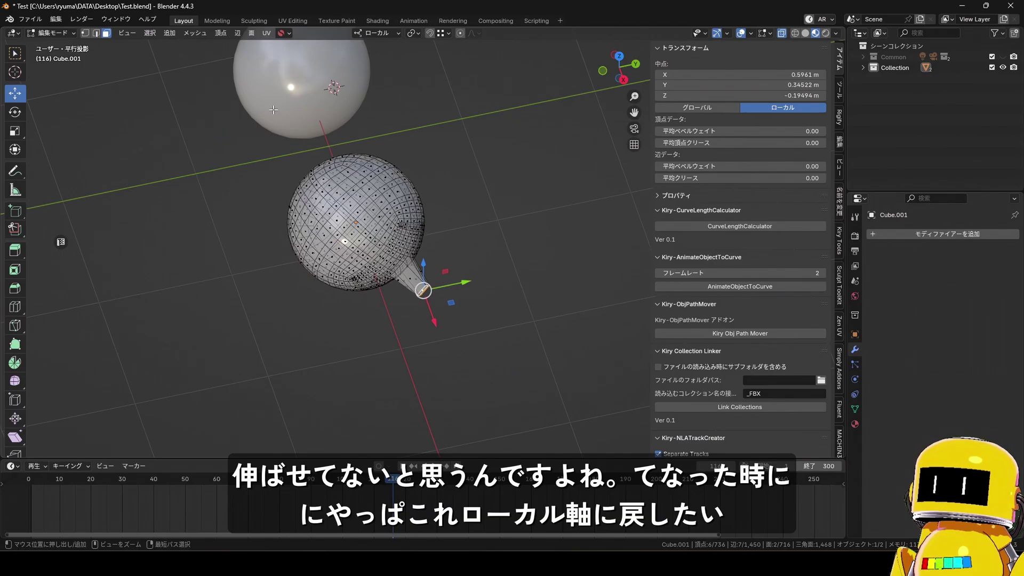
key(ctrl+z)
key(Tab)
Examine the right sphere in wireframe shading and switch the viewport to solid shading
scroll(305, 137, up, 3)
middle_drag(335, 257, 364, 315)
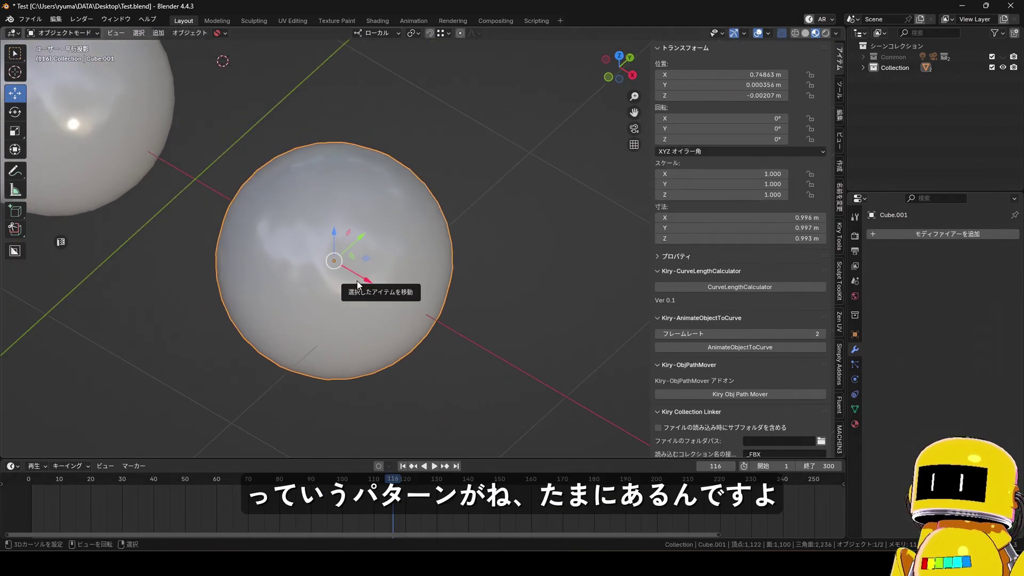
scroll(357, 281, up, 4)
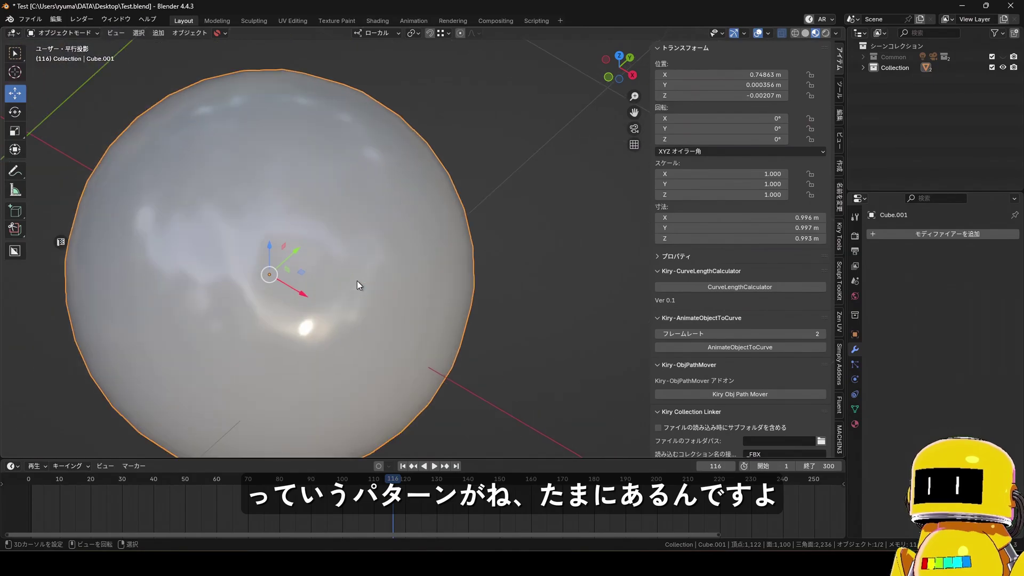
shift+middle_drag(358, 281, 396, 288)
key(z)
scroll(343, 279, down, 3)
key(z)
click(296, 290)
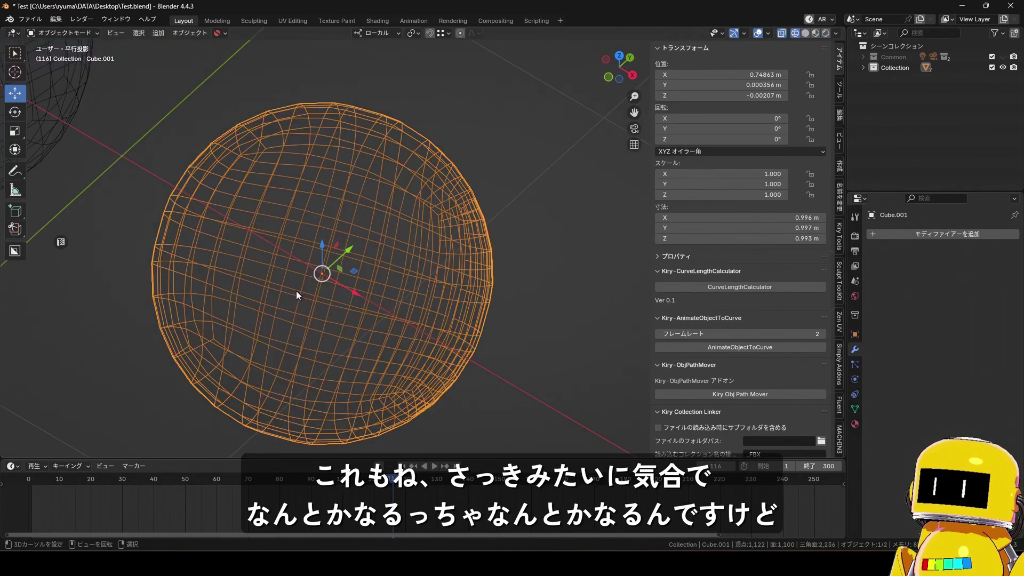
middle_drag(296, 290, 501, 246)
key(shift+z)
scroll(480, 230, up, 3)
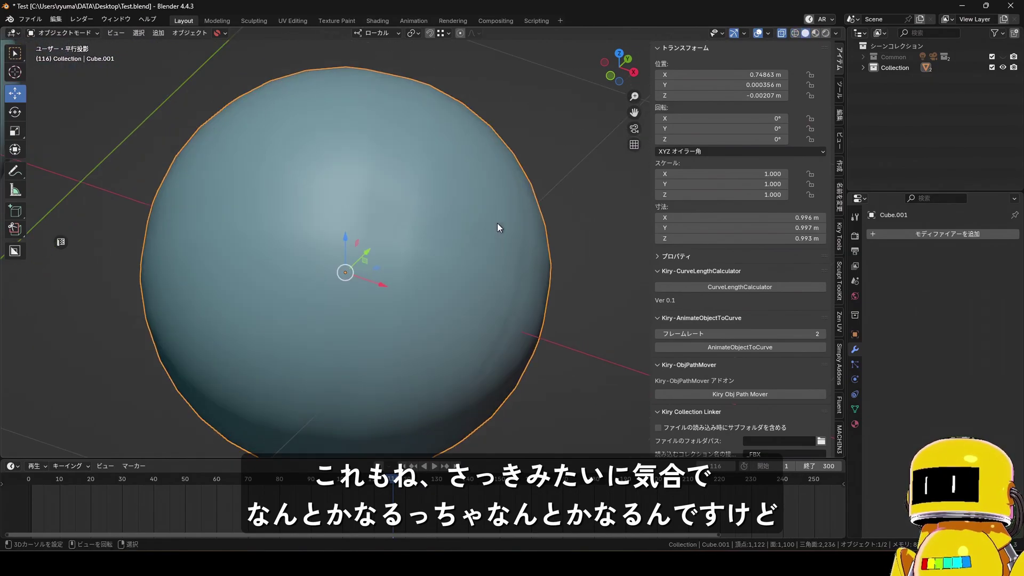
Enable the wireframe overlay in the viewport and check the right sphere's edge flow
click(768, 33)
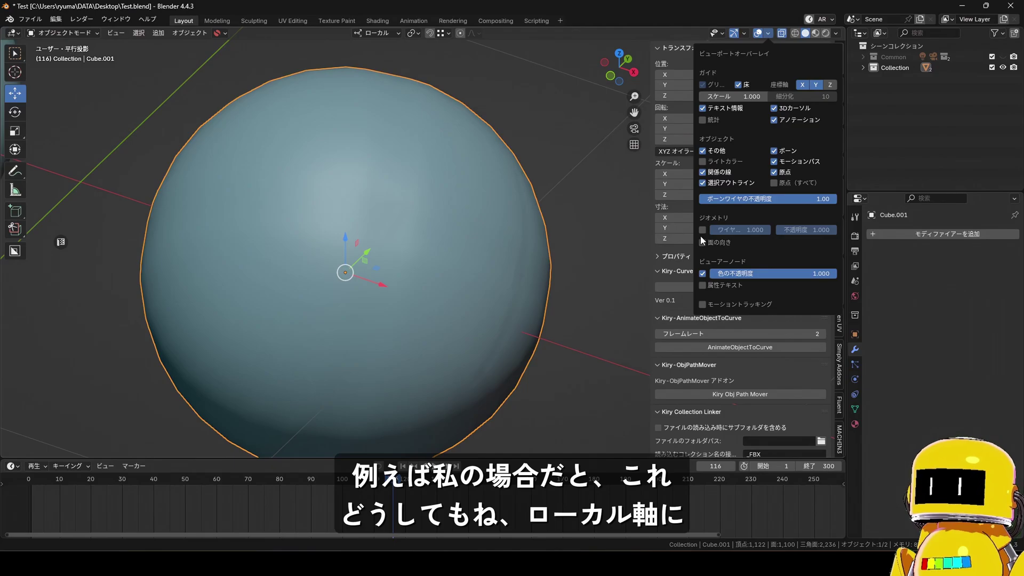
click(701, 232)
scroll(475, 263, up, 3)
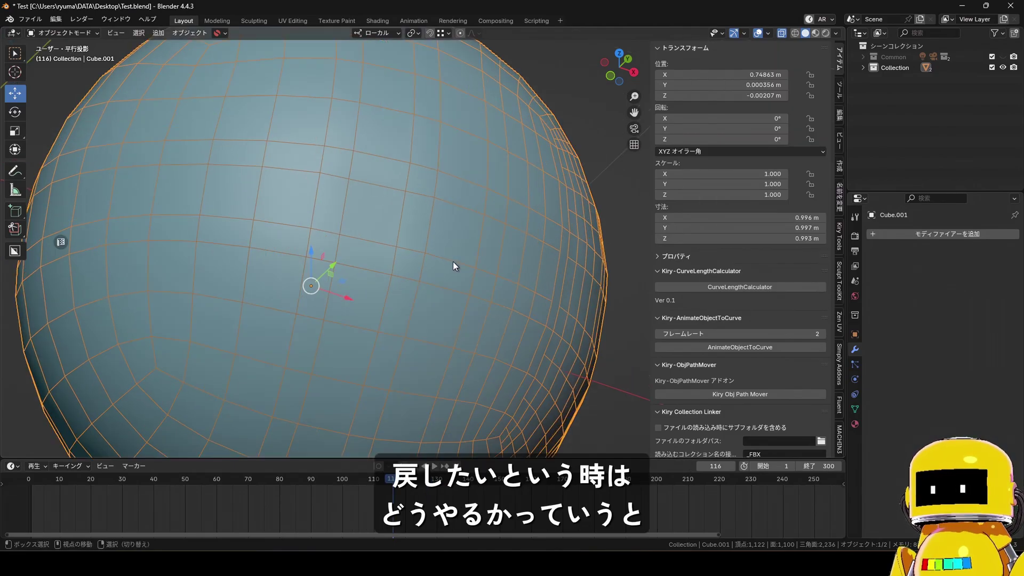
scroll(453, 261, down, 4)
Add a cube at the 3D cursor and scale it down to about 0.05 m per side
key(shift+a)
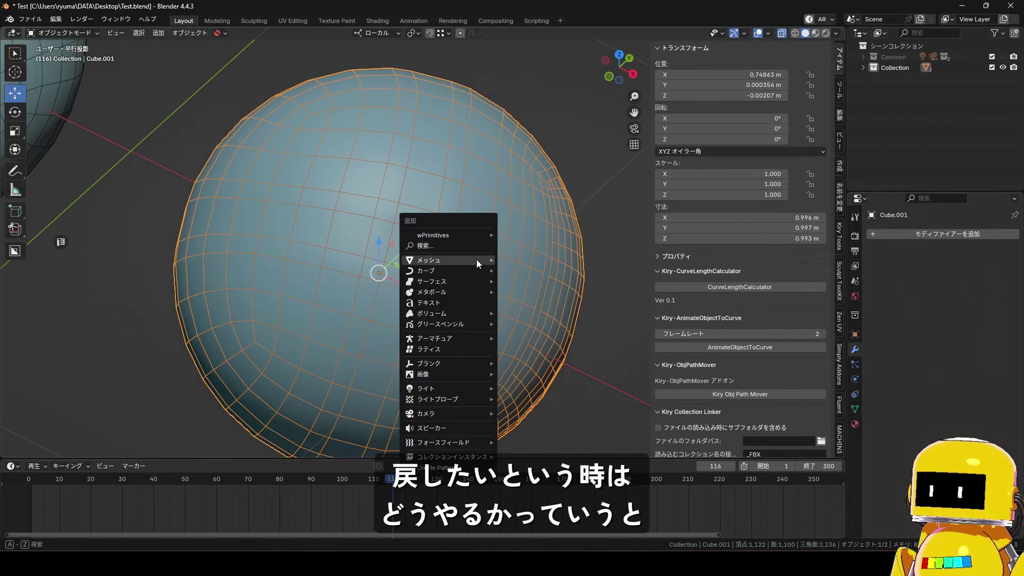
mouse_move(476, 260)
click(519, 287)
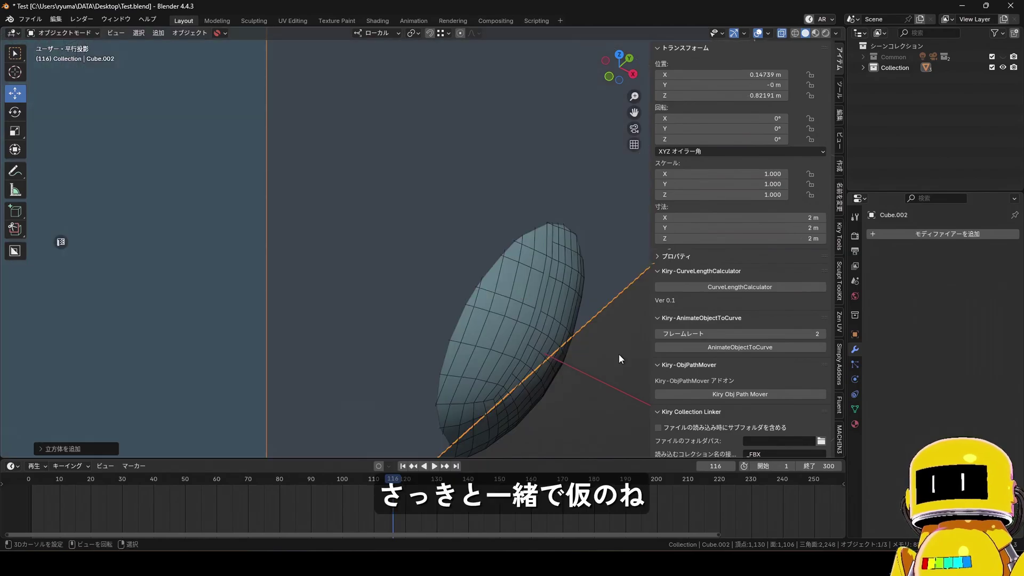
key(s)
click(357, 164)
scroll(363, 171, down, 6)
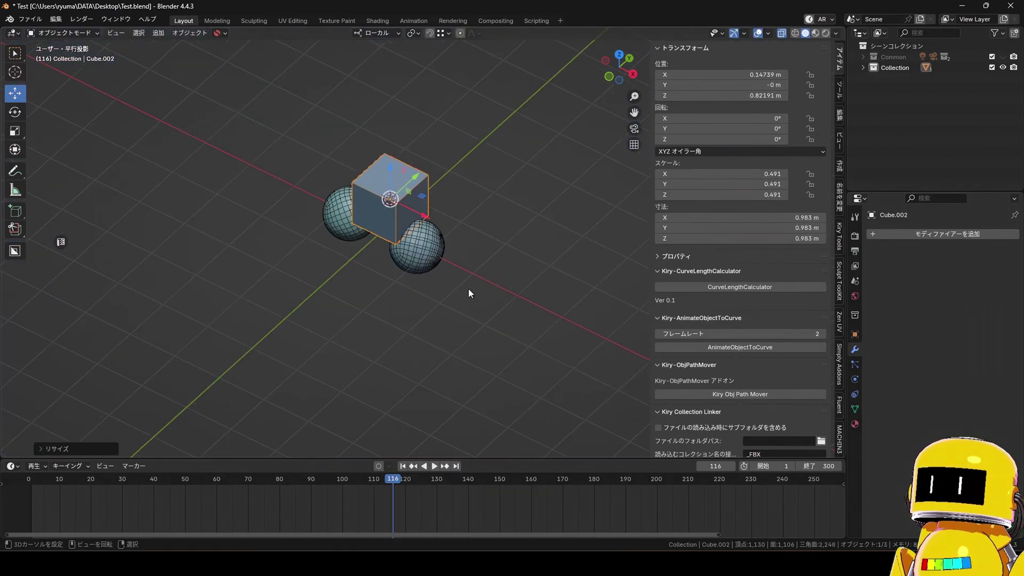
key(s)
click(407, 214)
scroll(447, 290, up, 6)
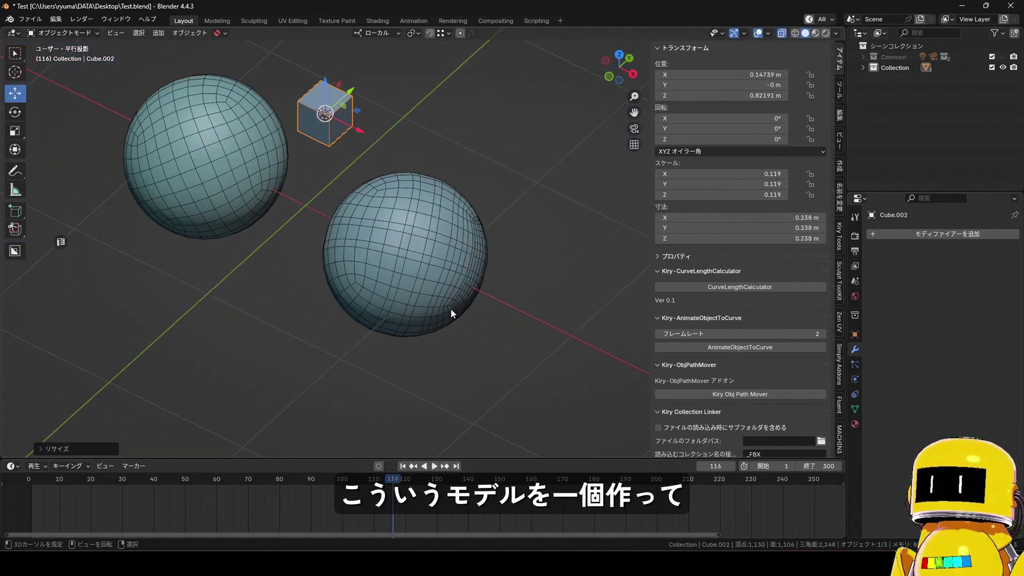
key(s)
click(350, 156)
Apply the small cube's scale and move it over the lower front of the right sphere
key(ctrl+a)
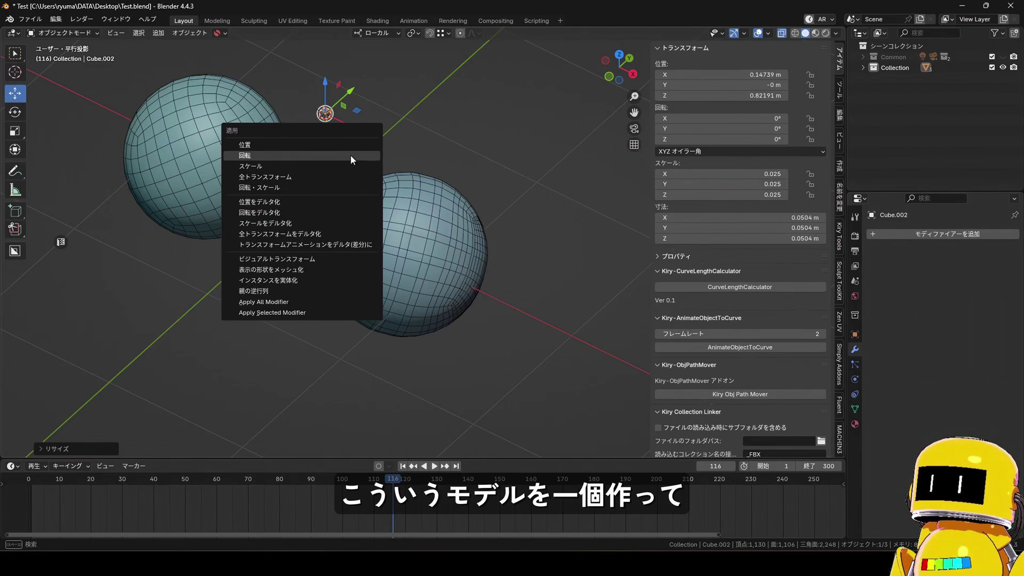
click(251, 166)
key(g)
click(459, 313)
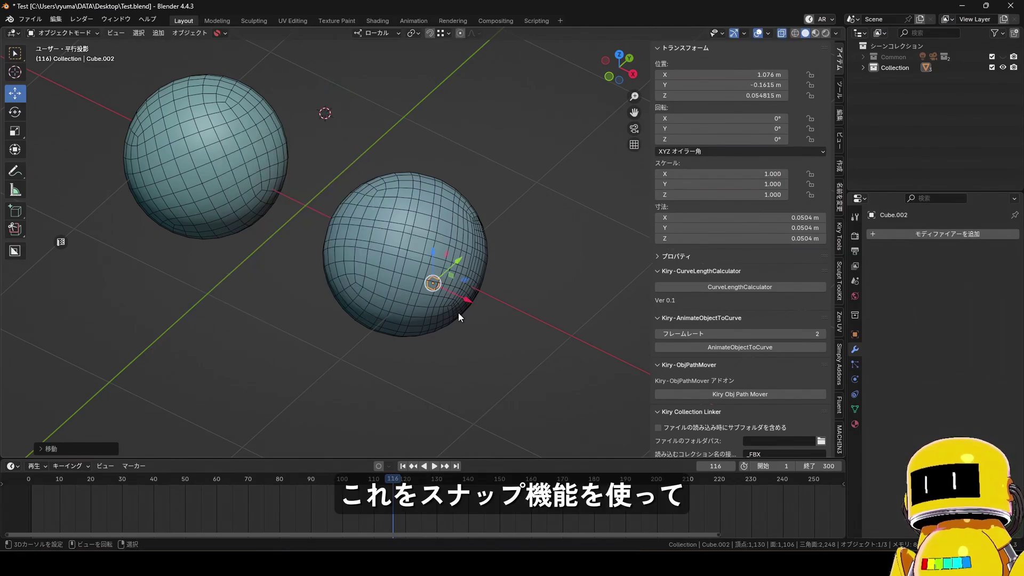
Open the snapping options and try to move the small cube onto the right sphere's surface
scroll(453, 306, up, 5)
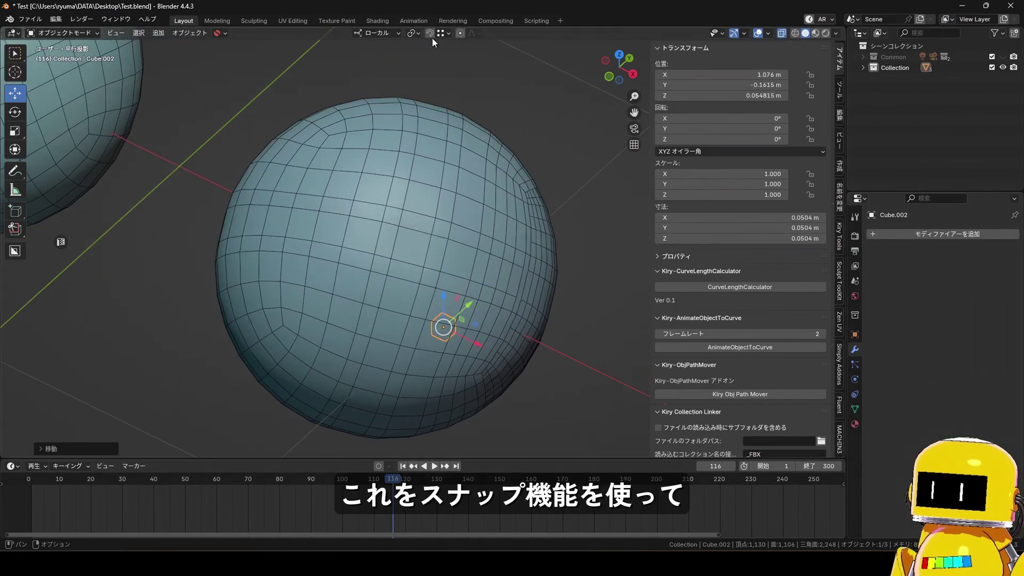
click(440, 35)
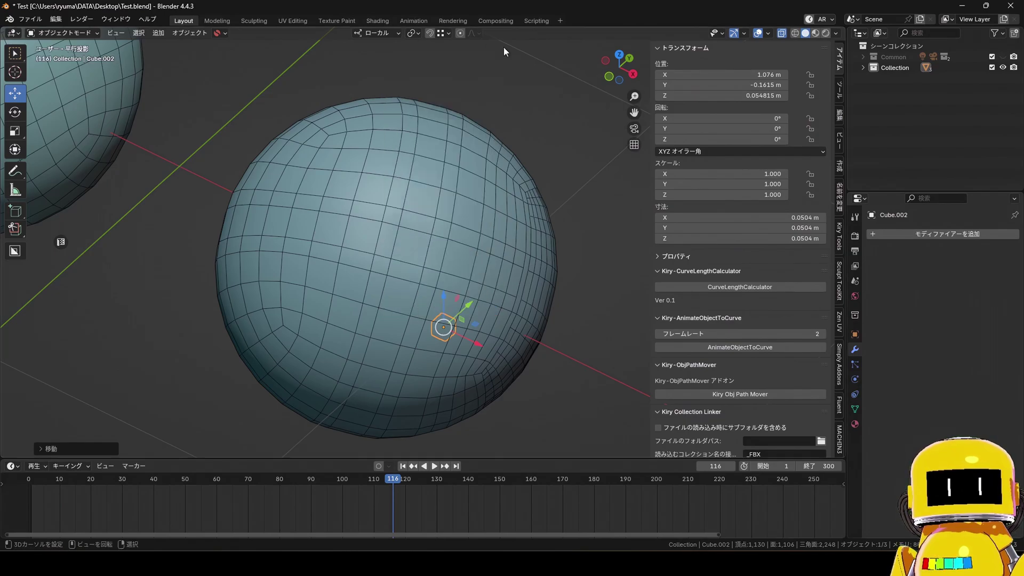
scroll(444, 326, up, 3)
key(g)
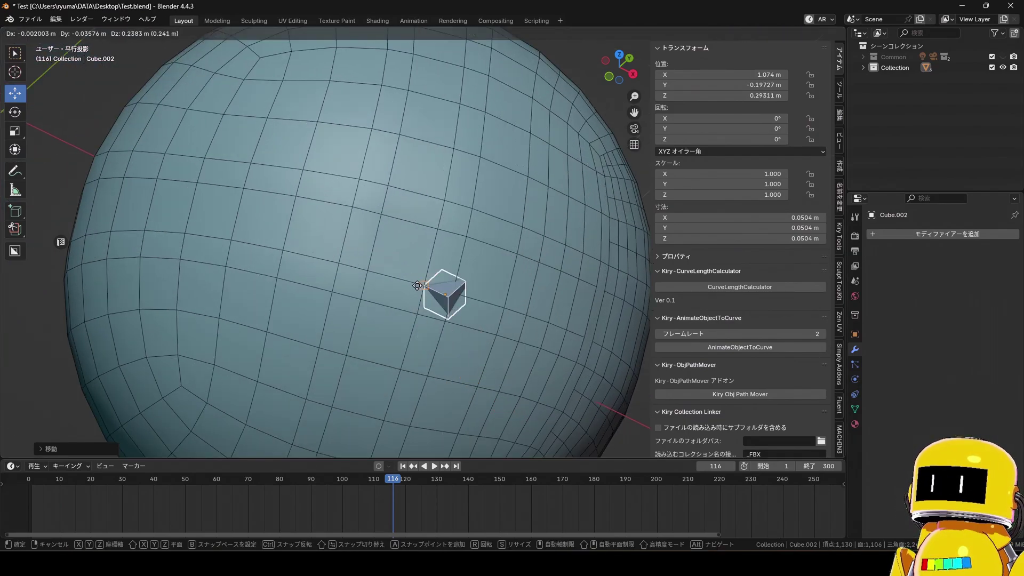
right_click(417, 285)
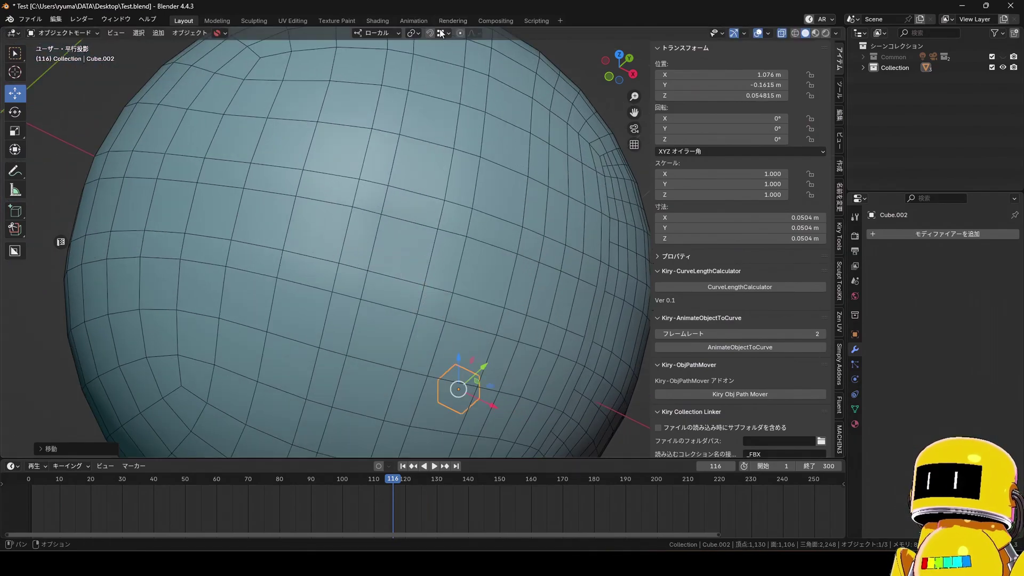
Set the snap base to Center with vertex snapping, and move the small cube onto the right sphere's front surface
click(441, 34)
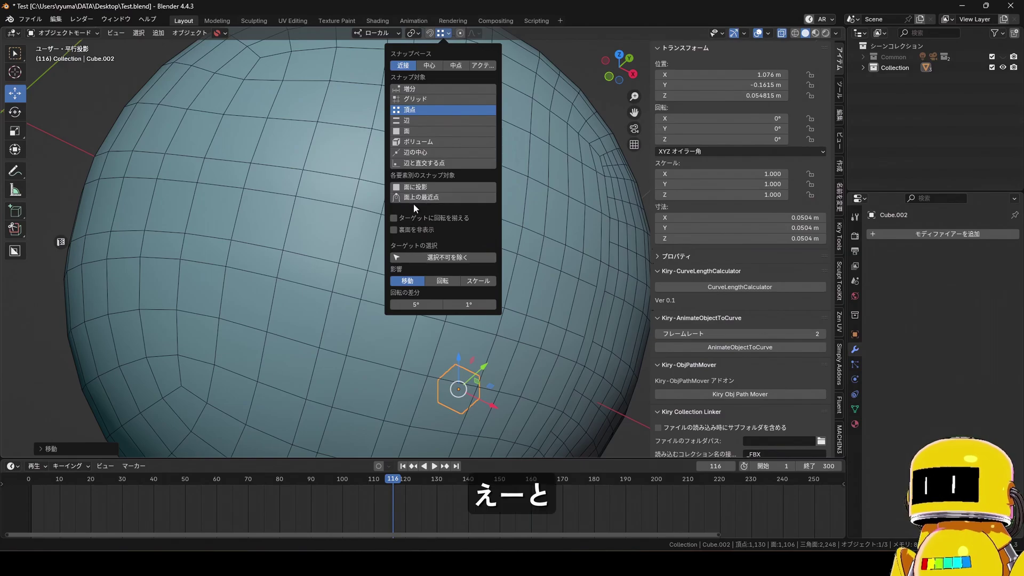
click(434, 65)
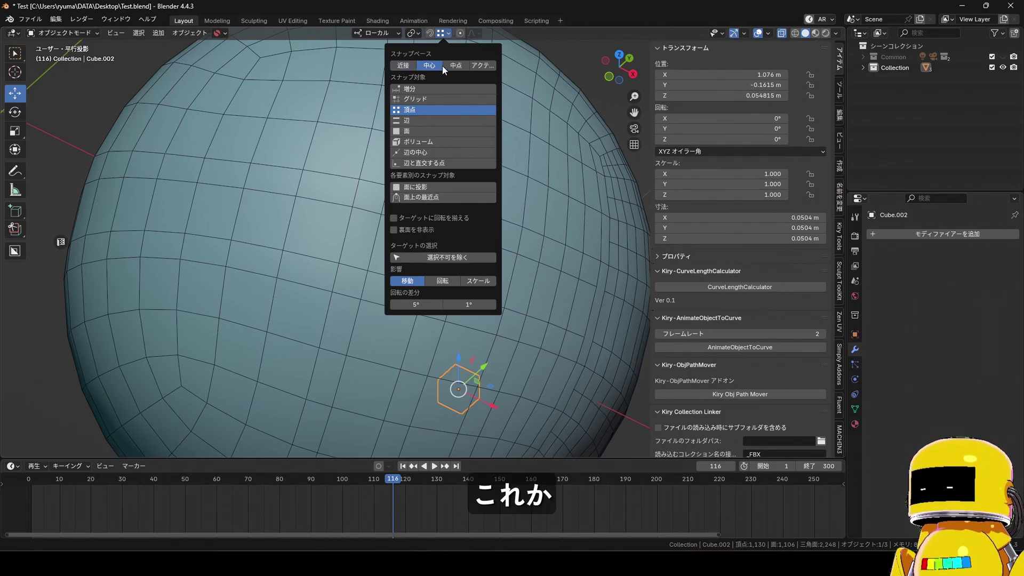
drag(458, 390, 422, 284)
scroll(427, 299, down, 2)
middle_drag(429, 299, 467, 303)
scroll(421, 292, up, 3)
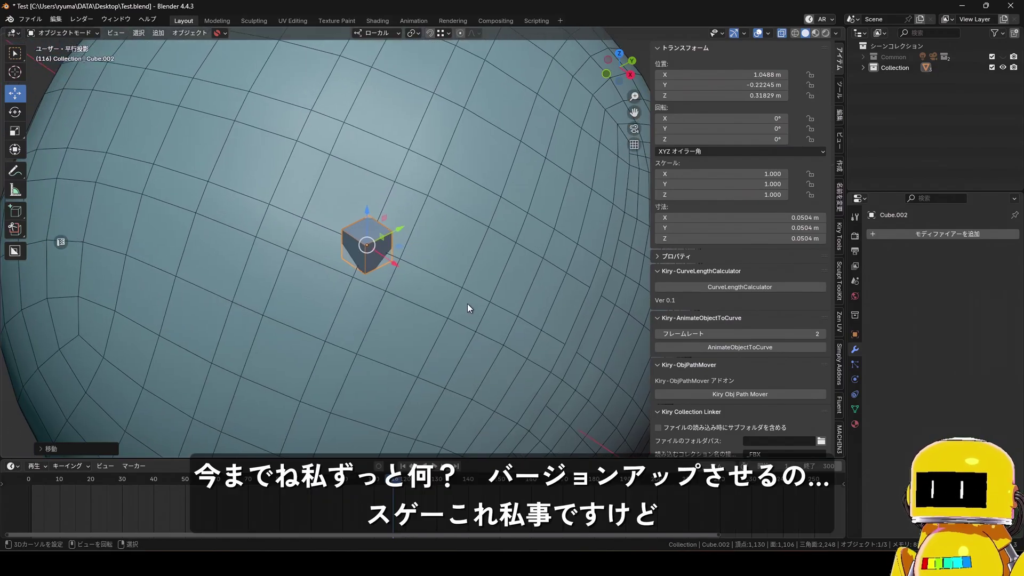
scroll(411, 283, up, 2)
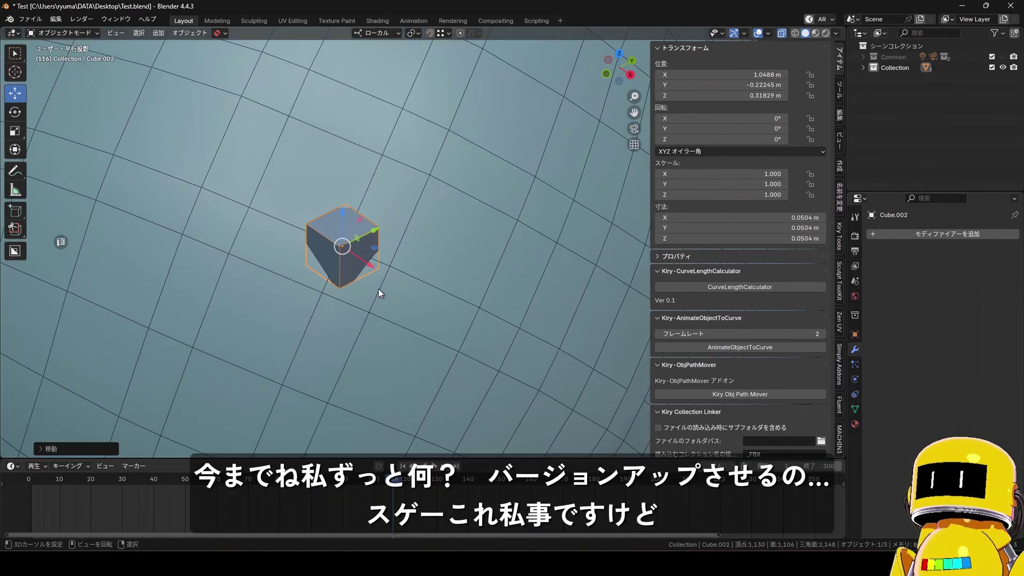
Add a sphere-shaped empty and snap it to the right sphere's surface beside the small cube
key(shift+a)
mouse_move(380, 314)
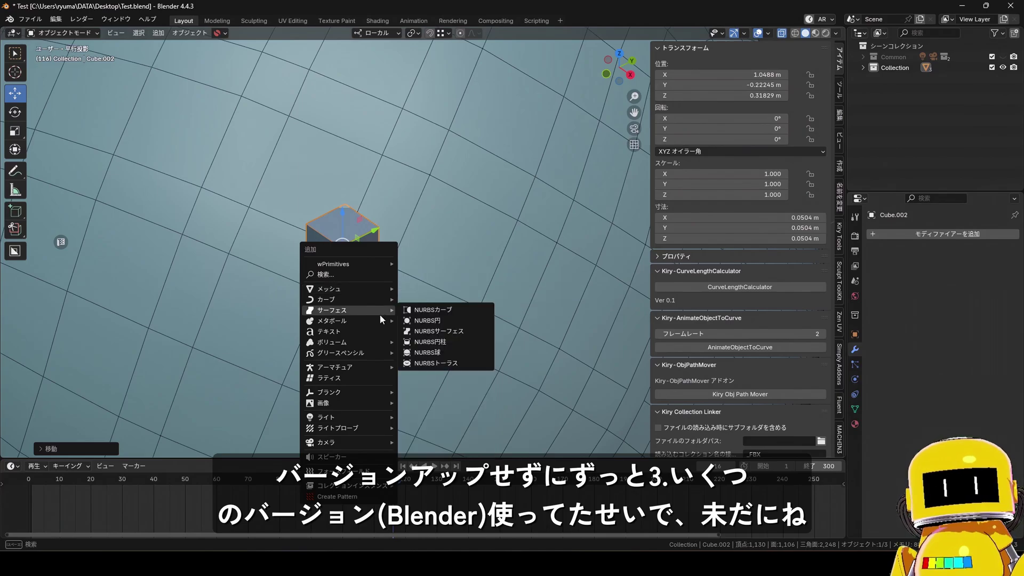
mouse_move(359, 401)
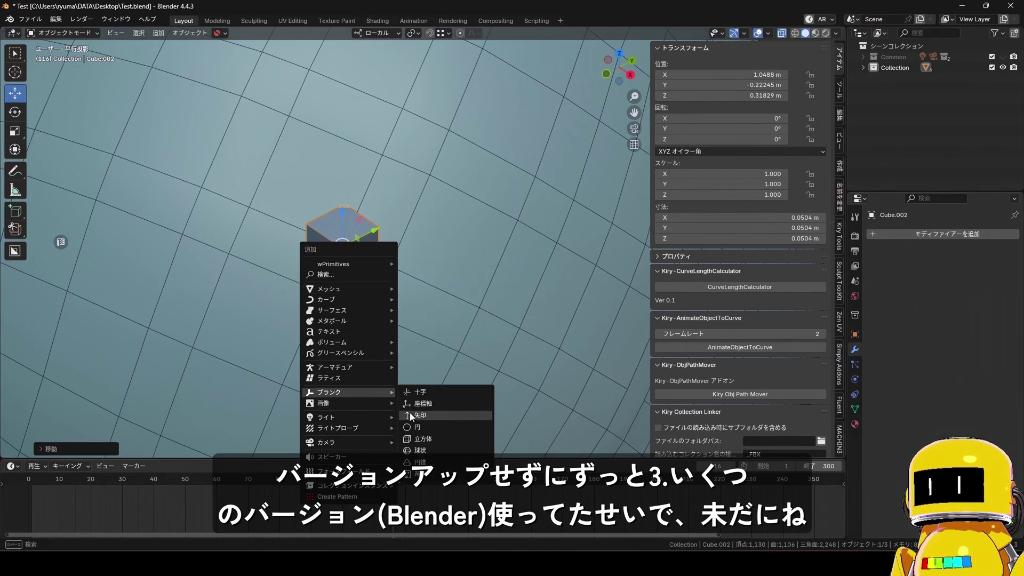
click(422, 451)
scroll(350, 308, down, 5)
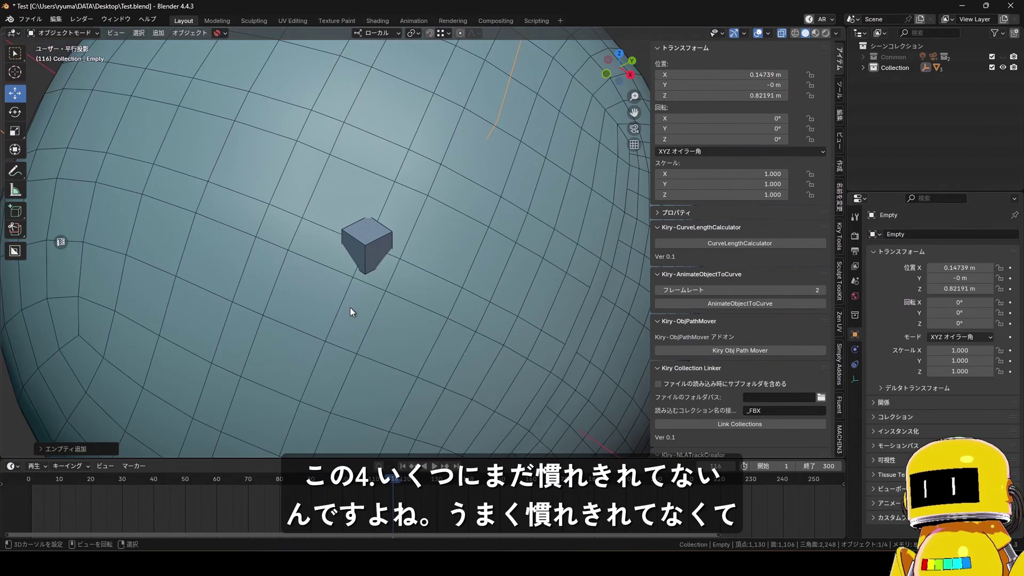
key(g)
ctrl+click(357, 232)
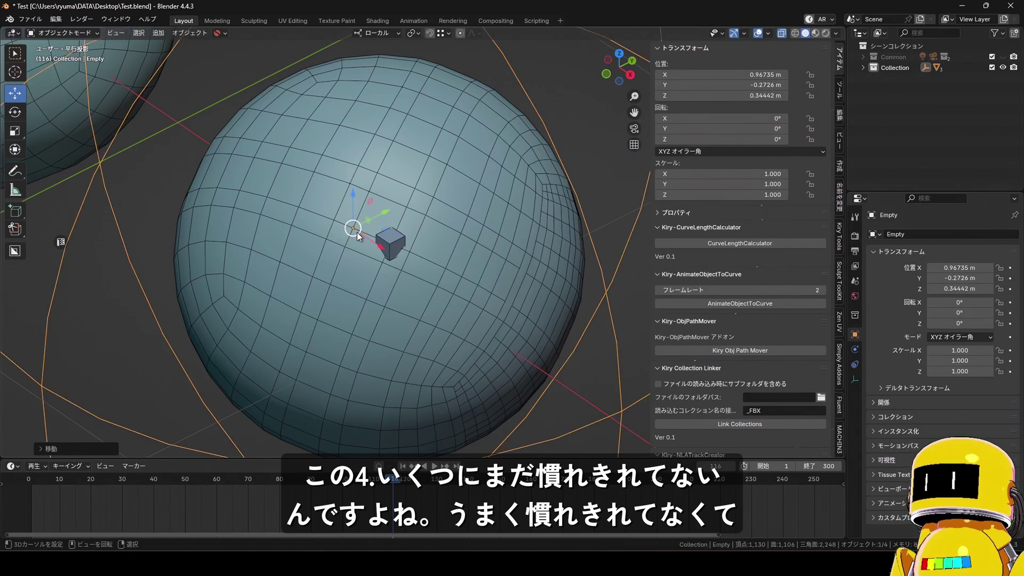
Set the empty's display size to 0.05 m
click(856, 380)
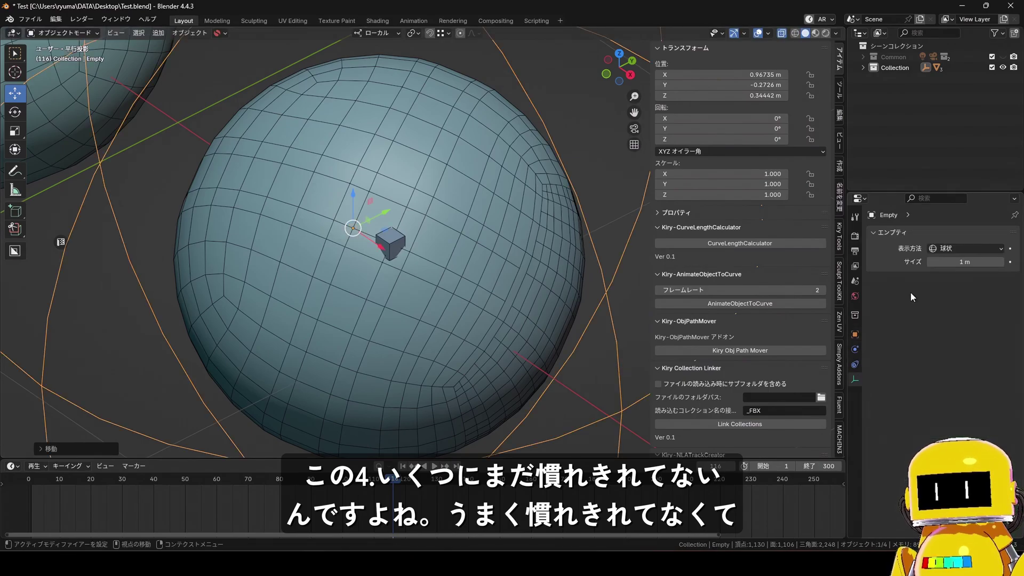
click(952, 261)
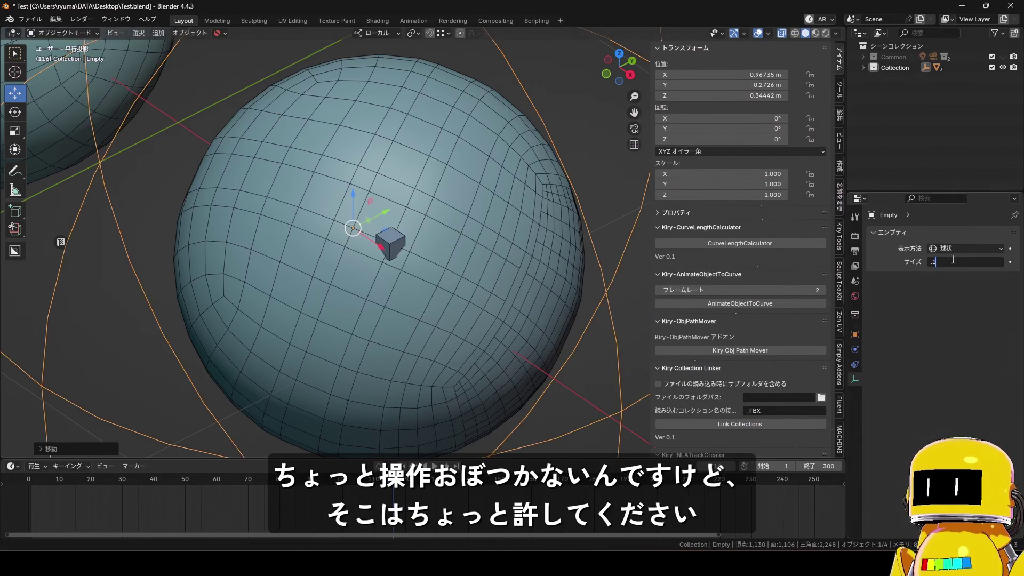
text(.1)
key(Return)
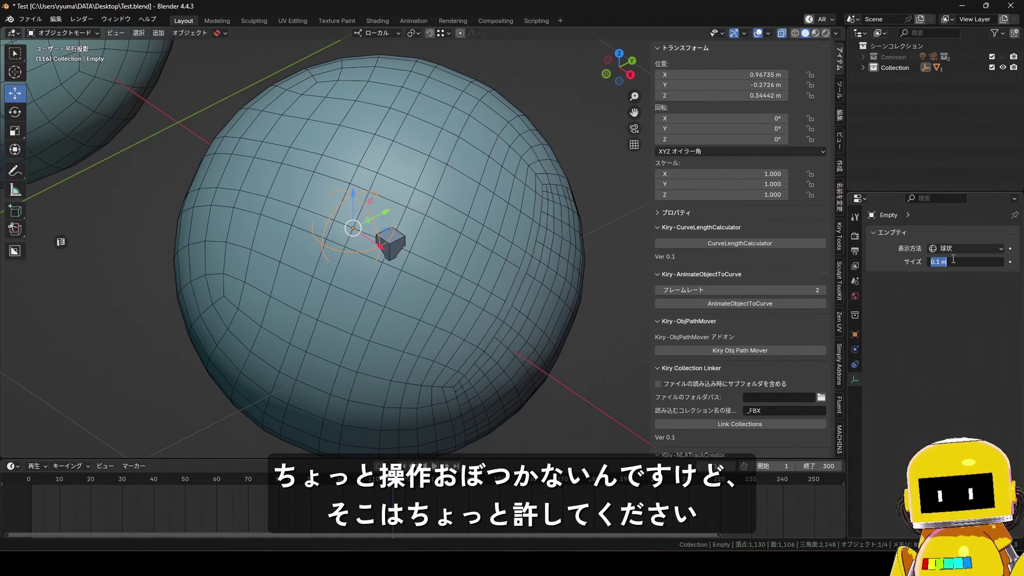
click(954, 259)
text(.05)
key(Return)
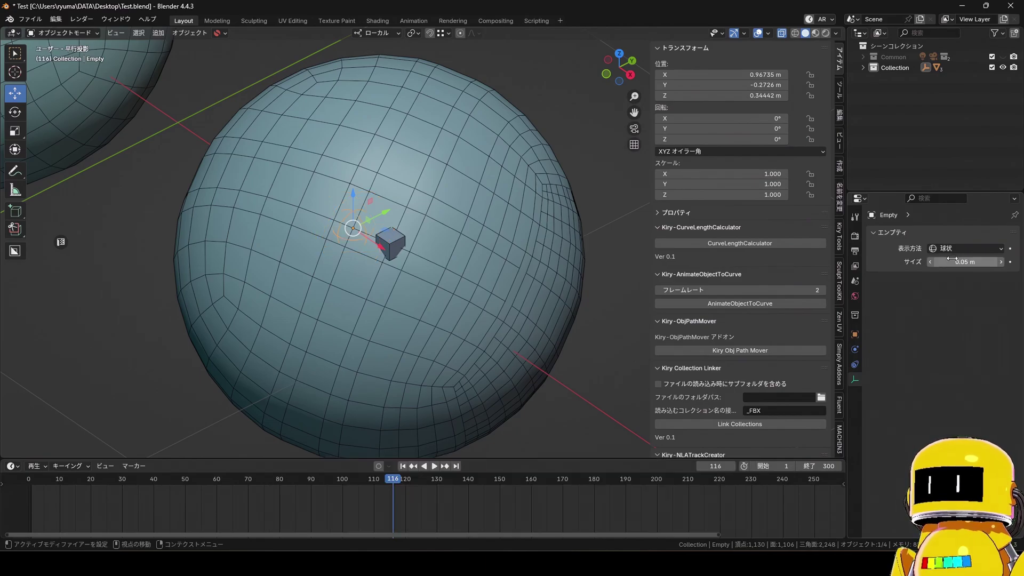
Duplicate the empty and snap the copy to the sphere vertex above the small cube
scroll(409, 270, up, 5)
key(shift+d)
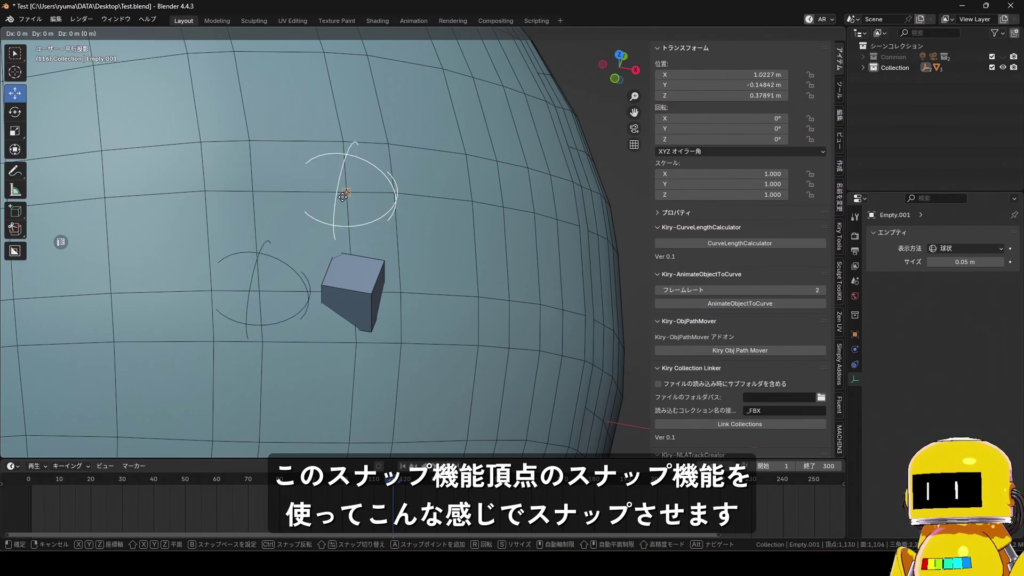
click(350, 220)
scroll(348, 216, down, 3)
shift+middle_drag(347, 216, 345, 190)
scroll(346, 203, up, 3)
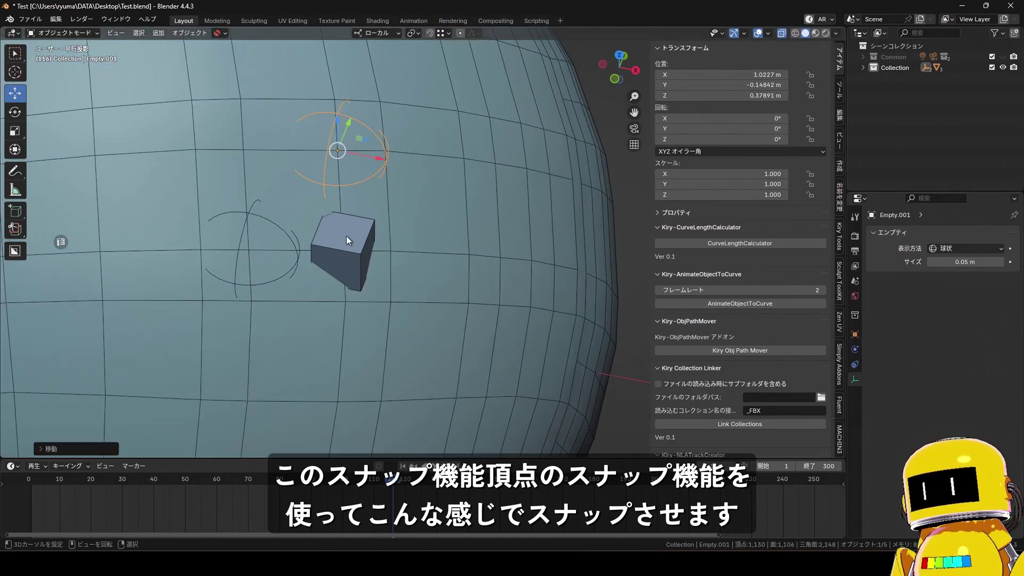
Select the small cube and open its object constraint settings
right_click(353, 249)
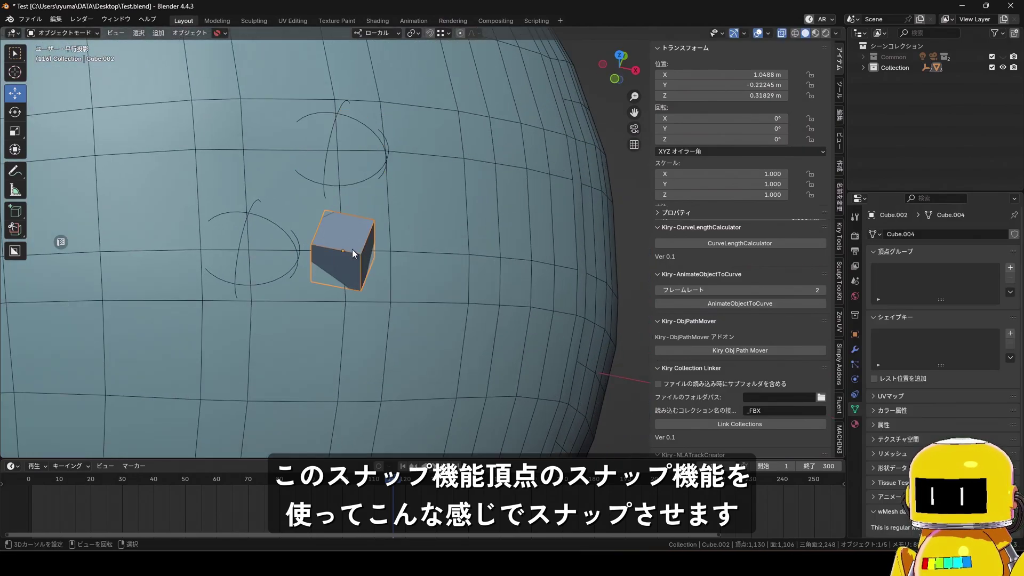
click(856, 382)
click(856, 364)
click(857, 351)
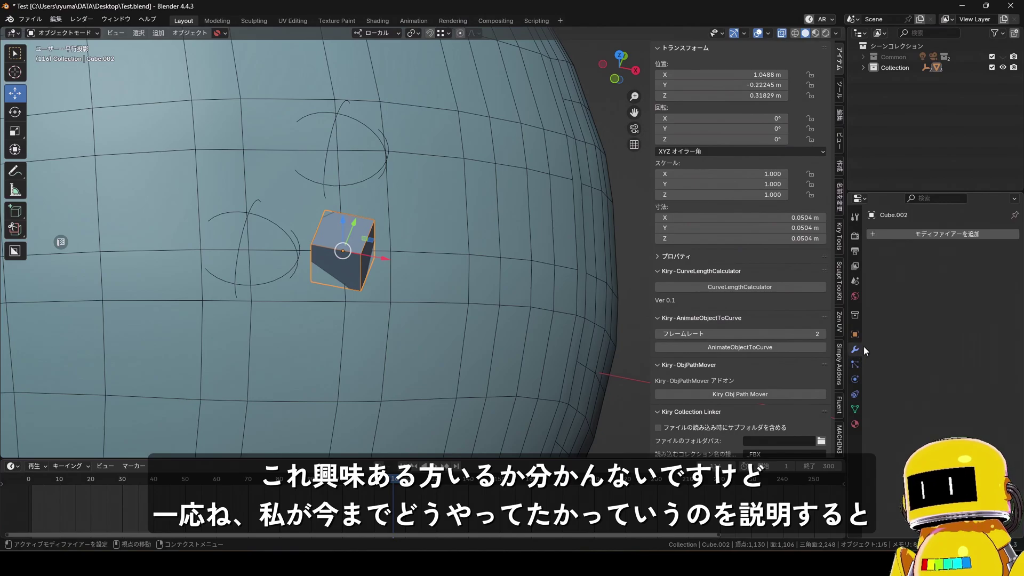
click(856, 390)
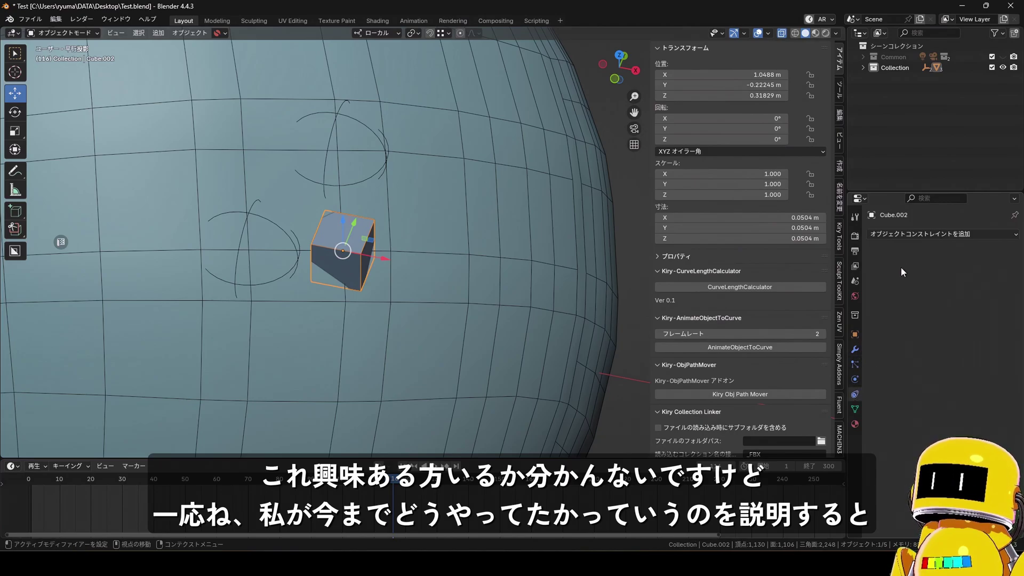
Try a Locked Track constraint on the small cube and remove it
click(907, 237)
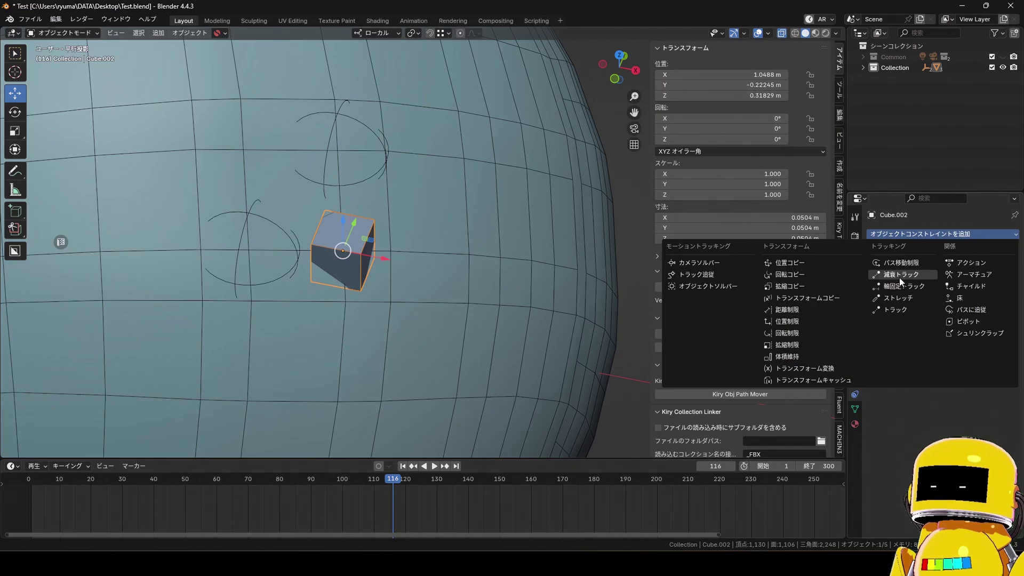
click(904, 286)
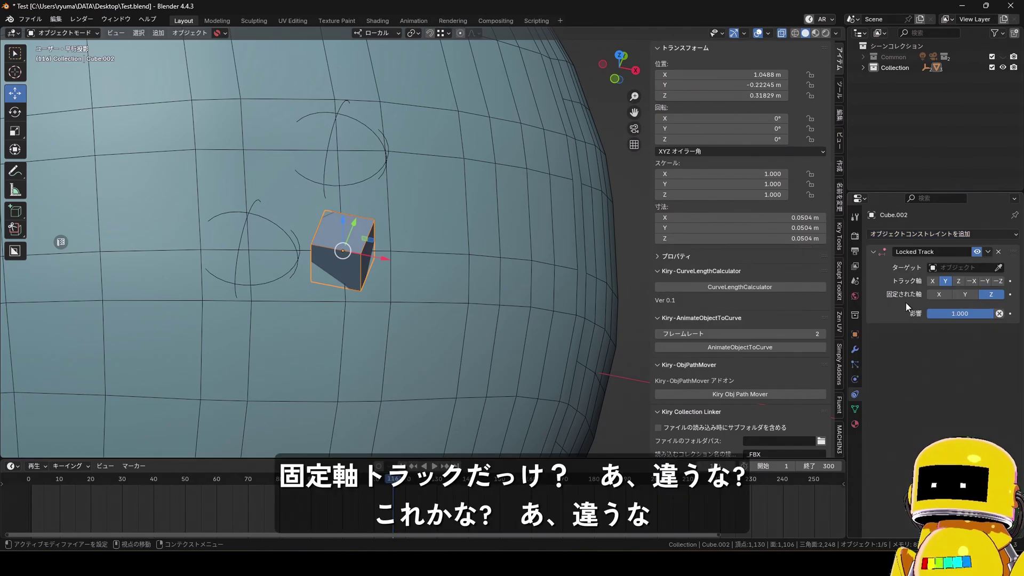
click(998, 251)
Add a Track To constraint to the small cube and widen the properties editor
click(948, 238)
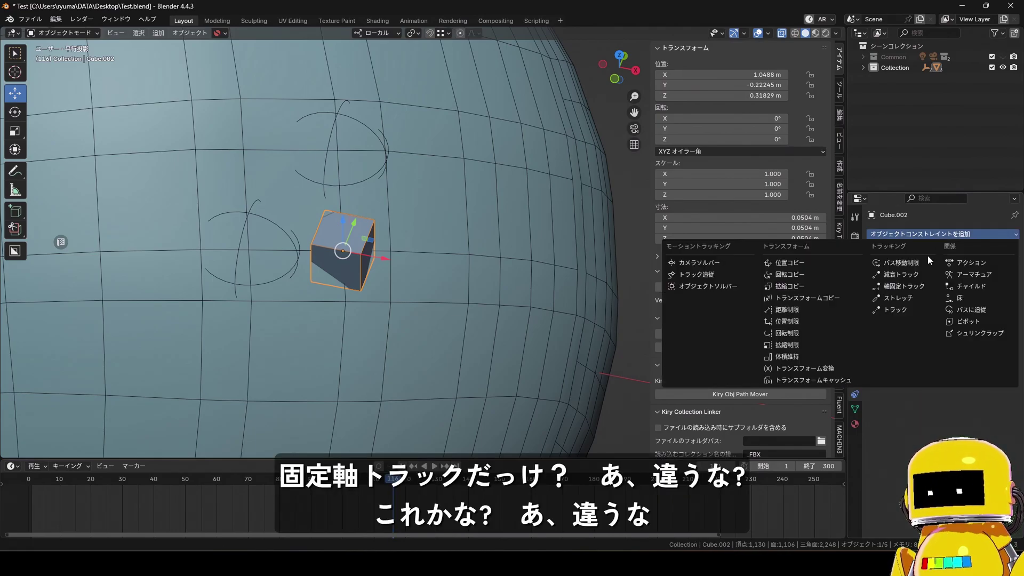
click(908, 273)
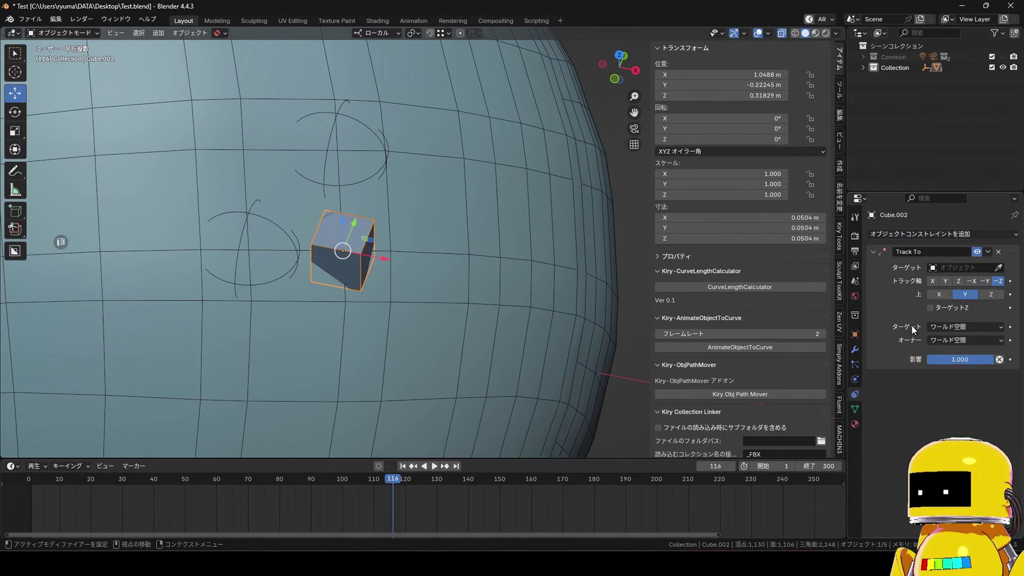
click(855, 409)
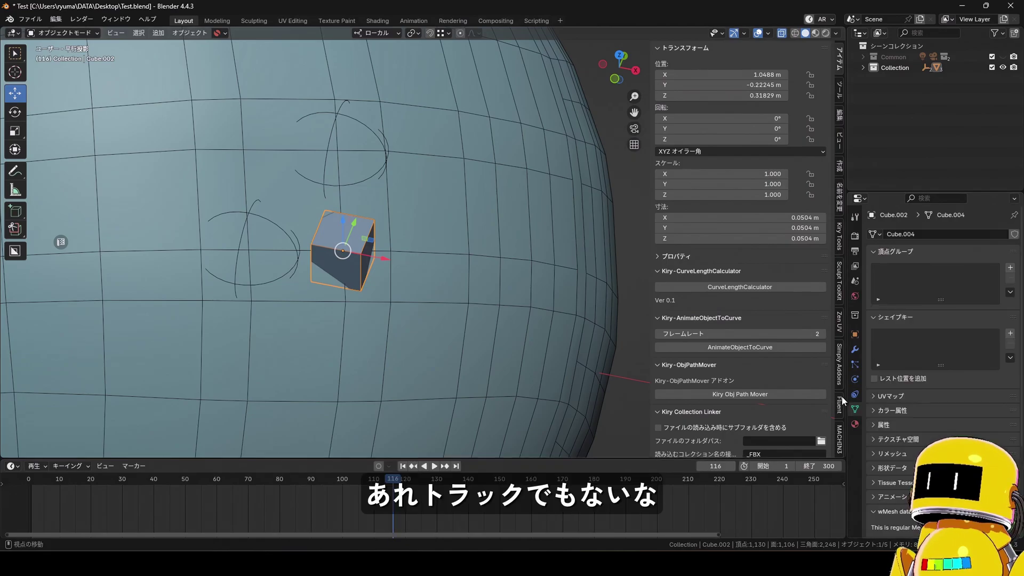
click(856, 382)
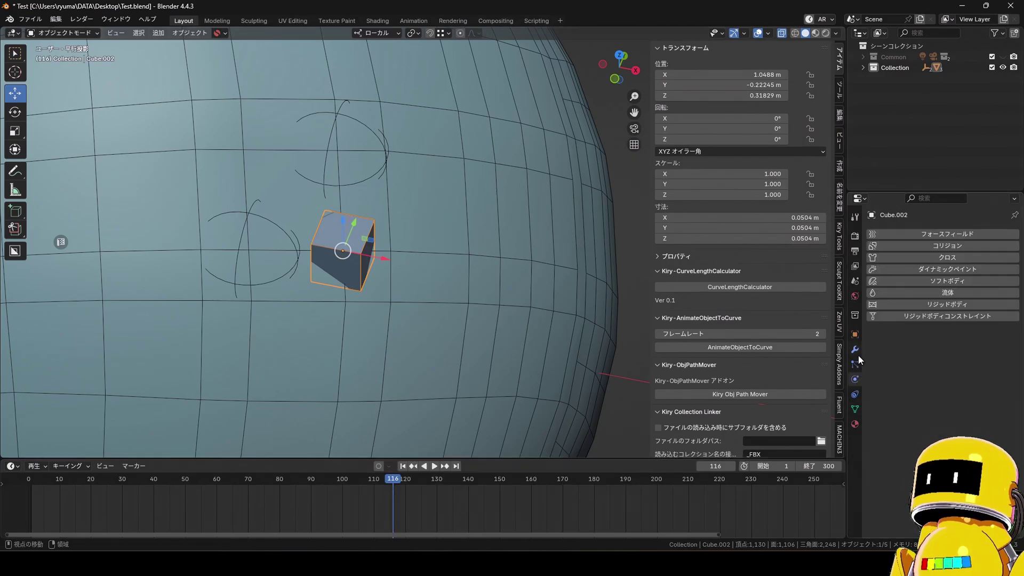
click(858, 354)
click(855, 394)
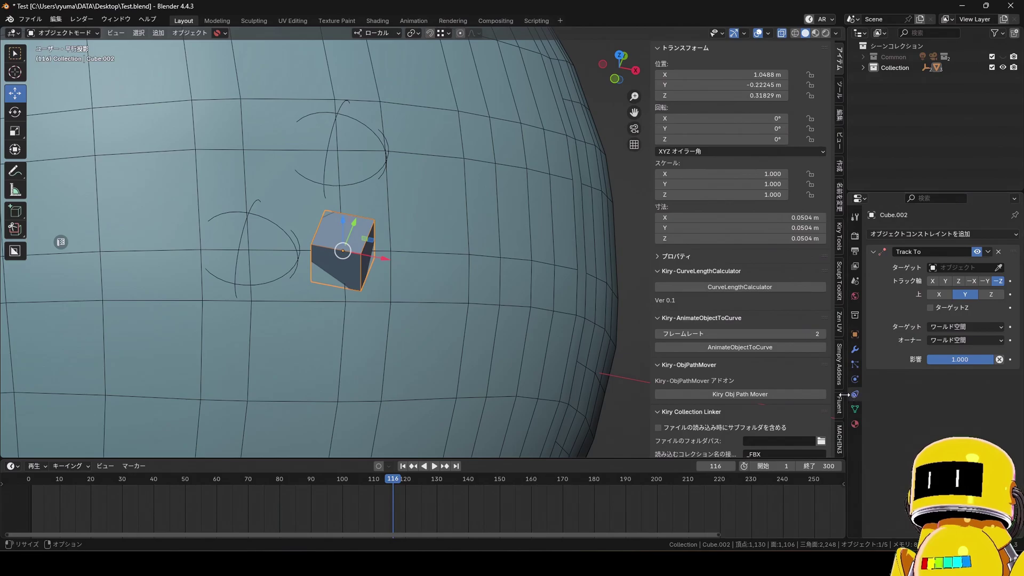
drag(847, 409, 734, 408)
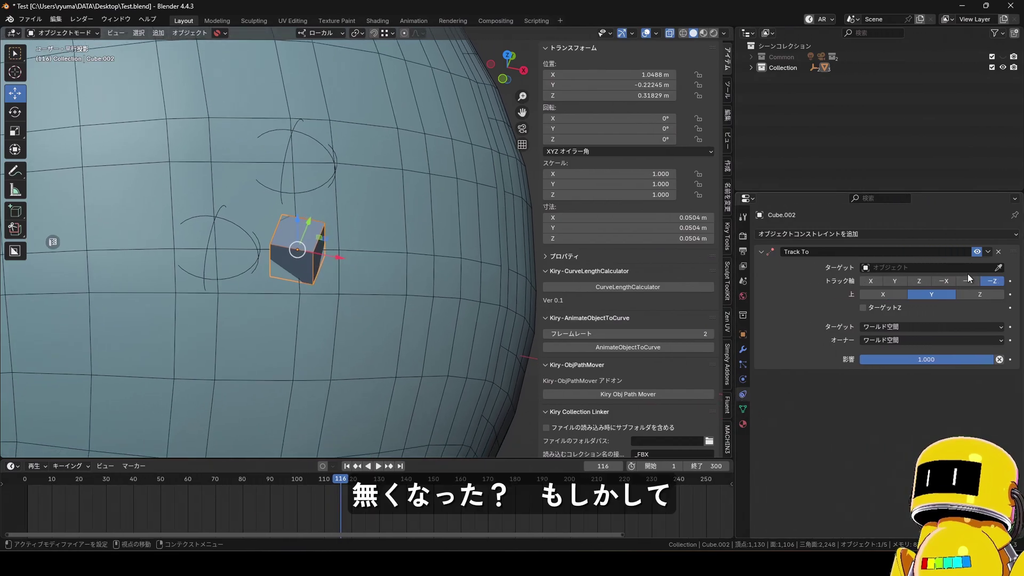
Make the empty above the small cube the target of the Track To constraint
click(918, 235)
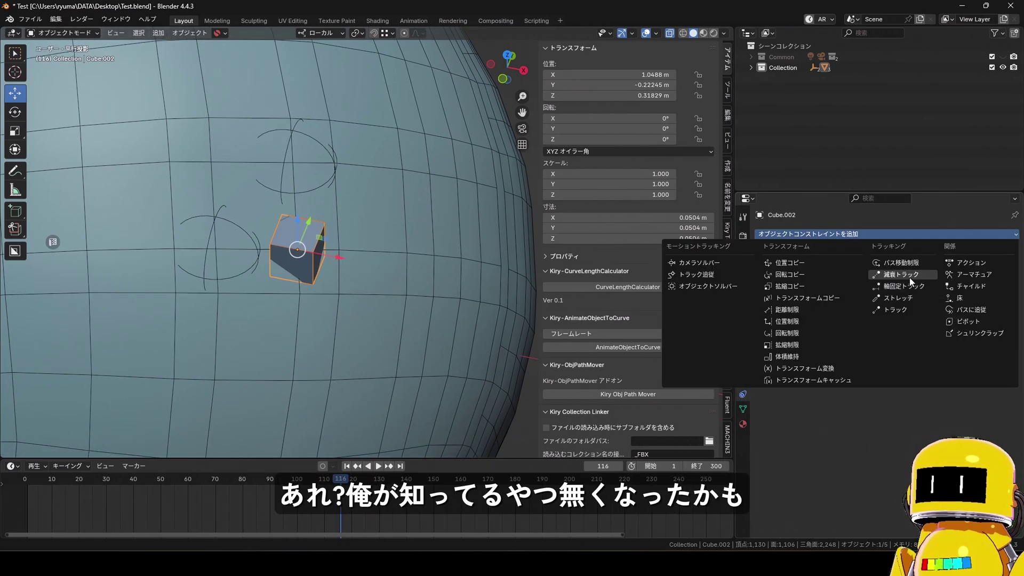
key(Escape)
click(1000, 266)
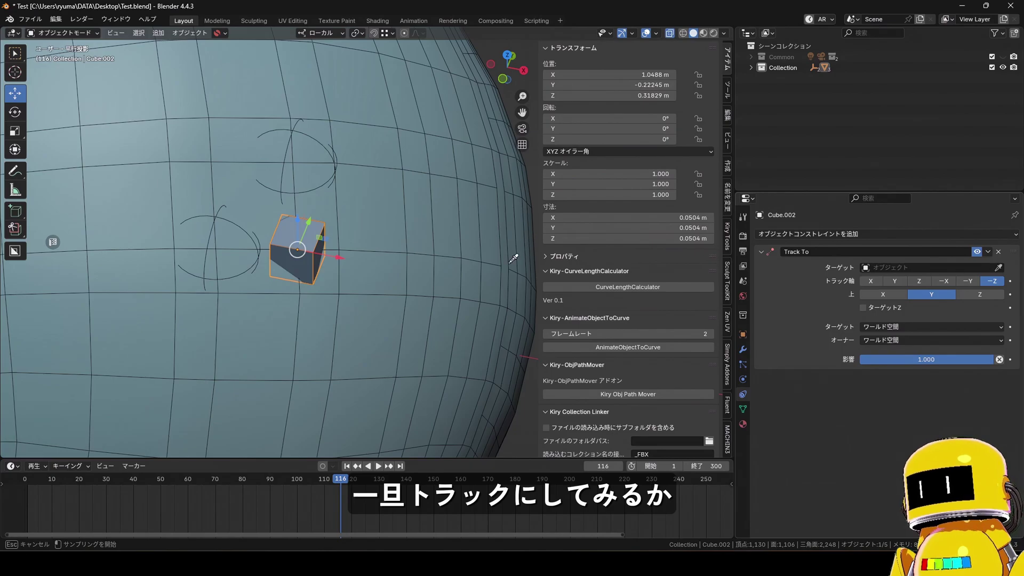
click(289, 148)
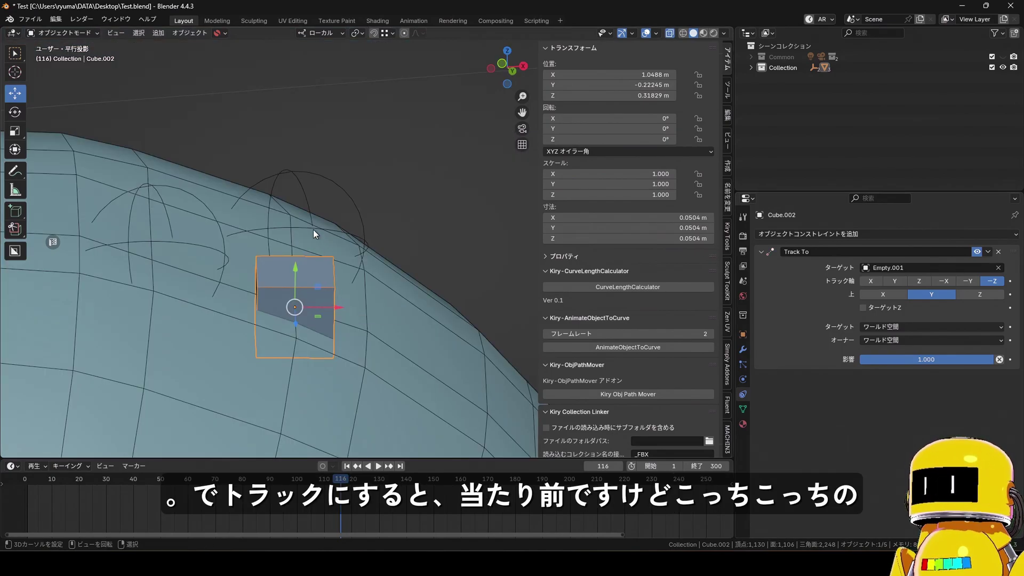
Move the target empty around to test the small cube's tracking, and place it above the cube
click(314, 235)
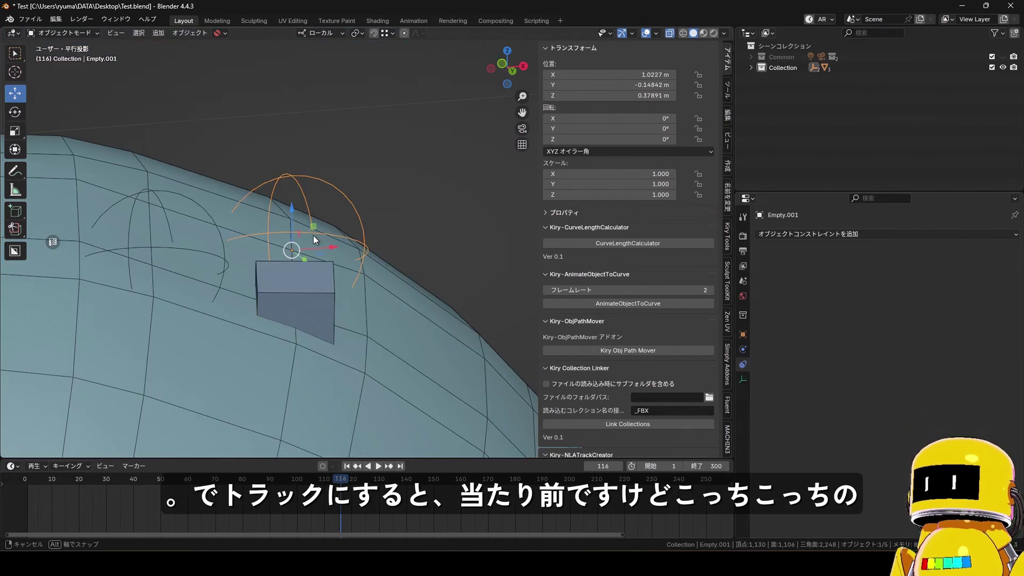
mouse_move(312, 235)
middle_down()
mouse_move(290, 186)
mouse_move(299, 223)
middle_up()
key(g)
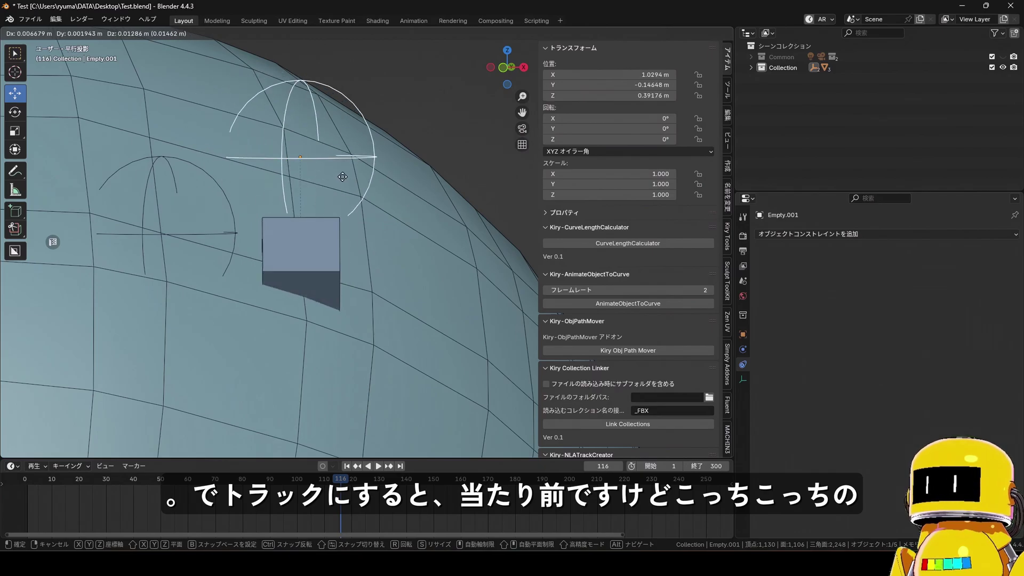
click(310, 221)
key(g)
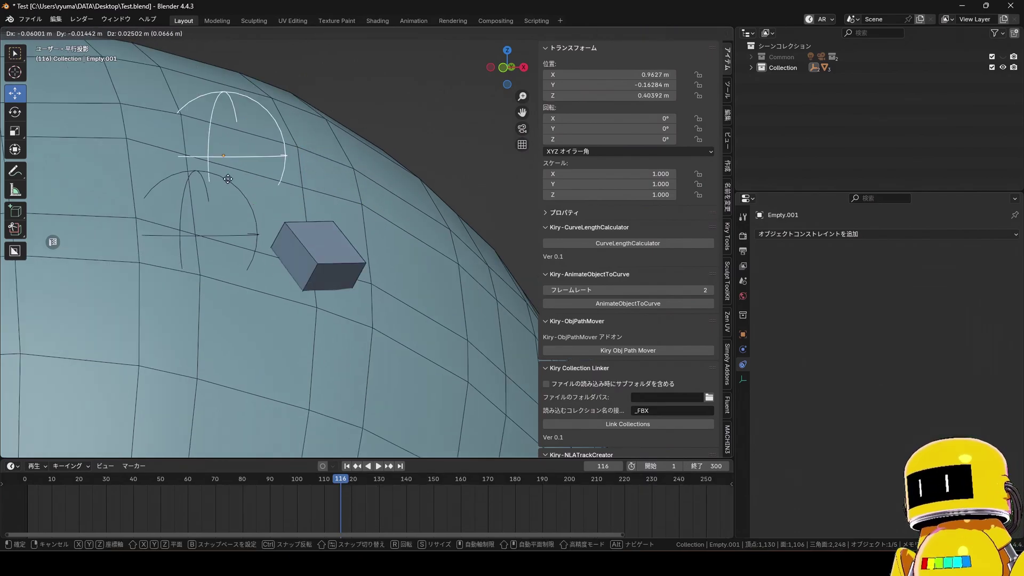
right_click(294, 207)
key(g)
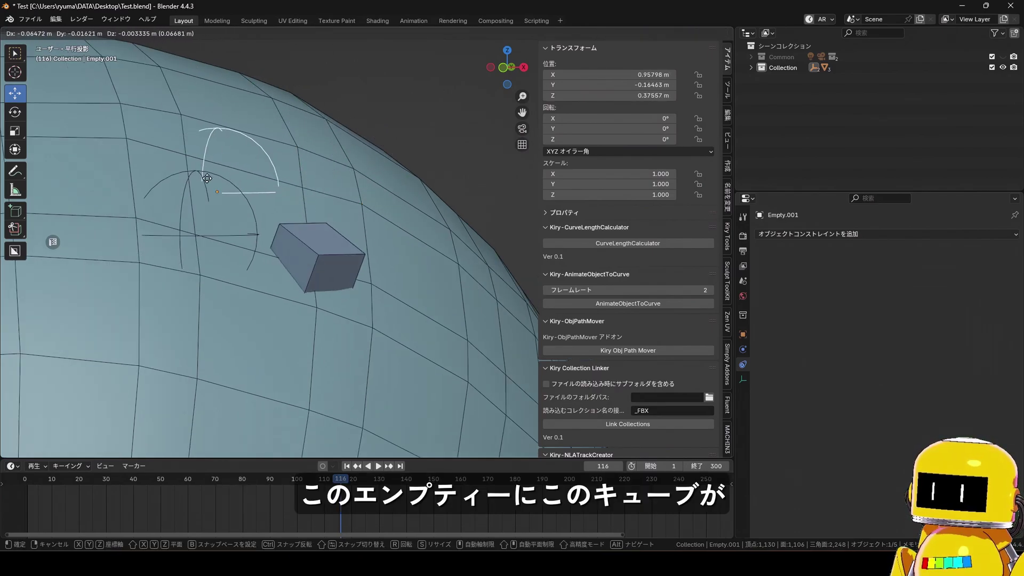
click(308, 175)
Reselect the small cube and add a second Track To constraint to it
click(328, 264)
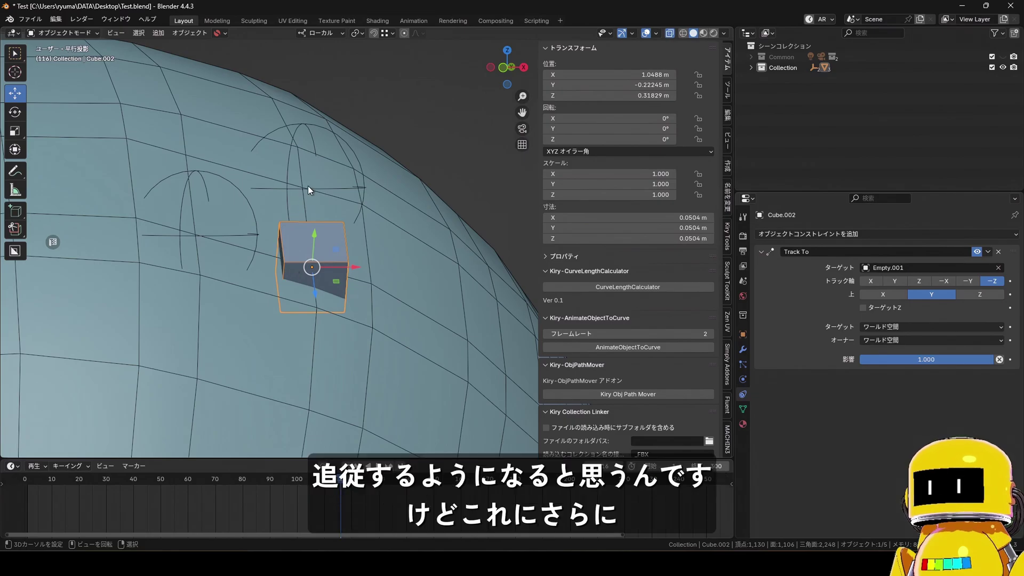
click(307, 183)
click(328, 258)
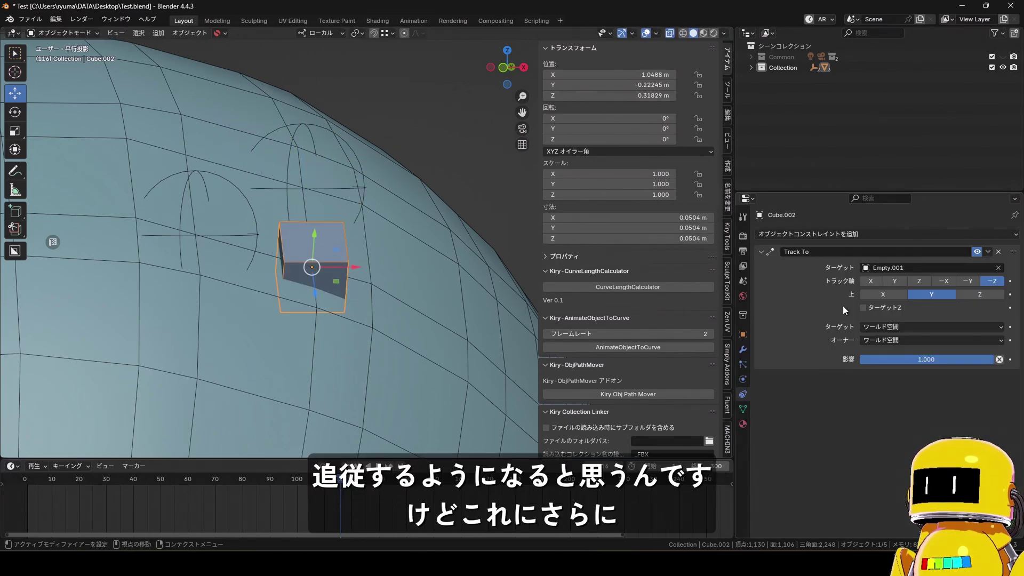
click(841, 234)
click(896, 309)
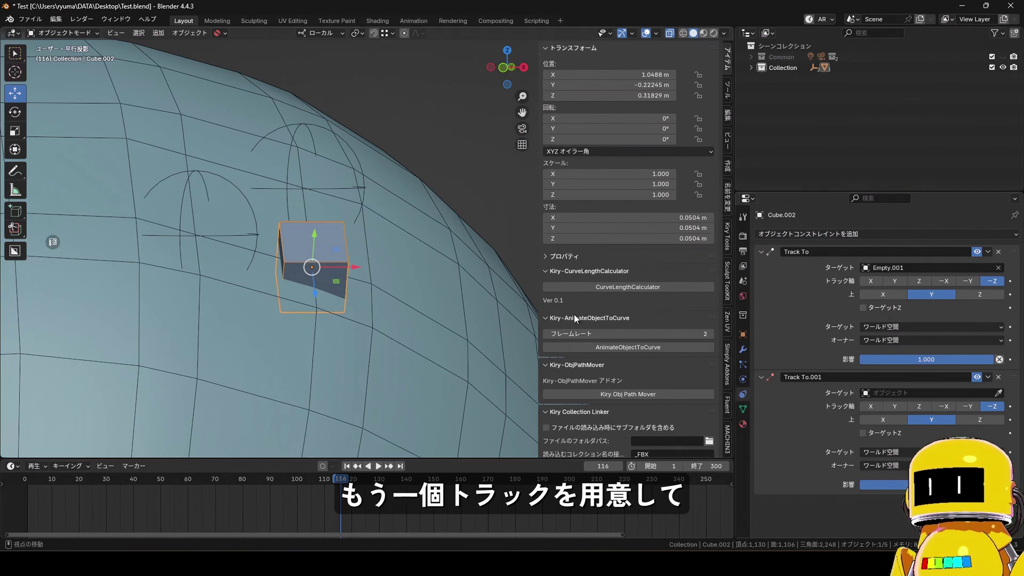
Target the second Track To constraint at the empty beside the small cube and set its track axis to X
click(999, 393)
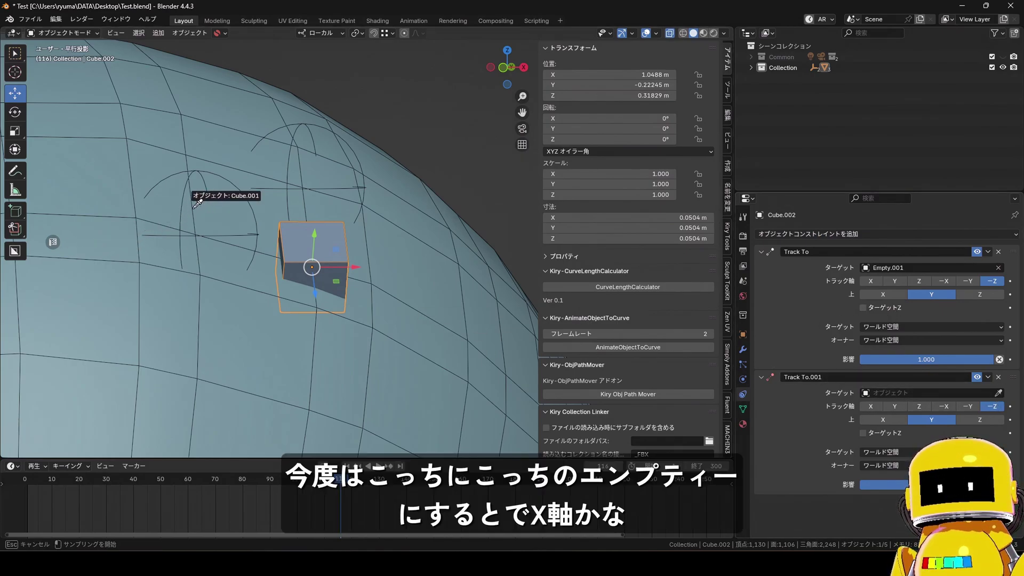
click(203, 174)
drag(204, 174, 203, 175)
drag(330, 250, 331, 253)
click(332, 264)
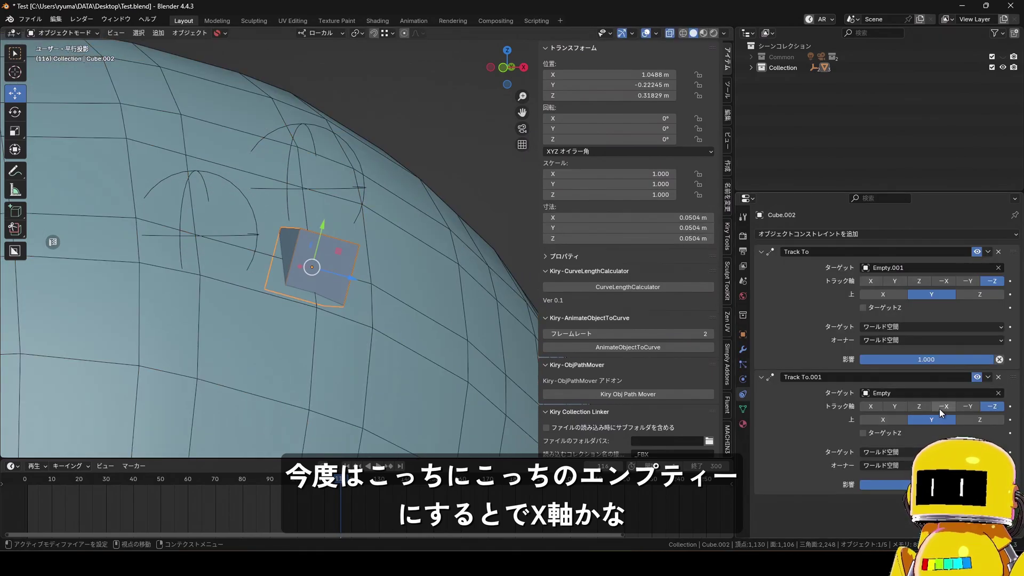
click(875, 407)
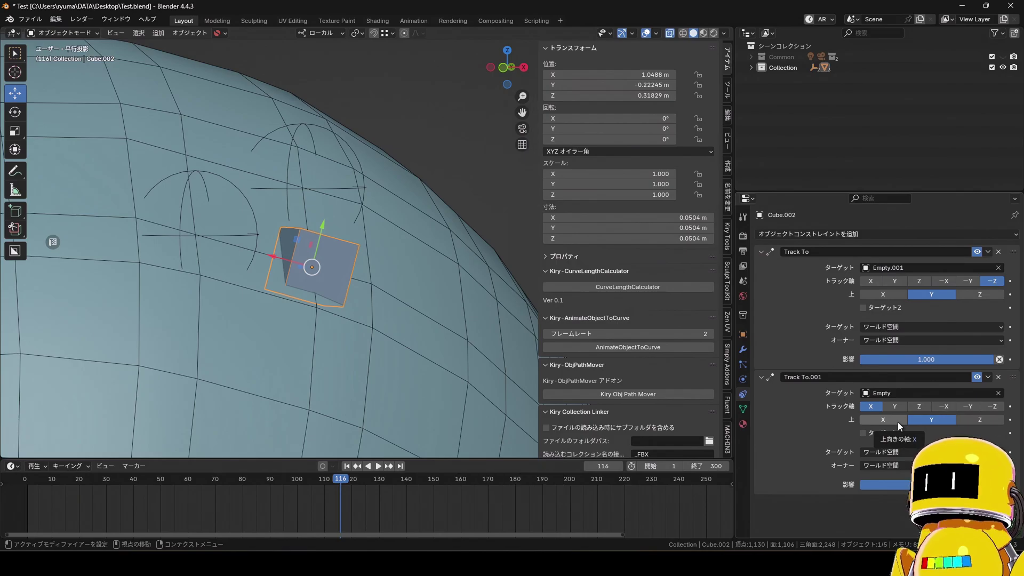
Toggle the second Track To constraint off and on, and try Z, X and Y as its up axis
click(980, 378)
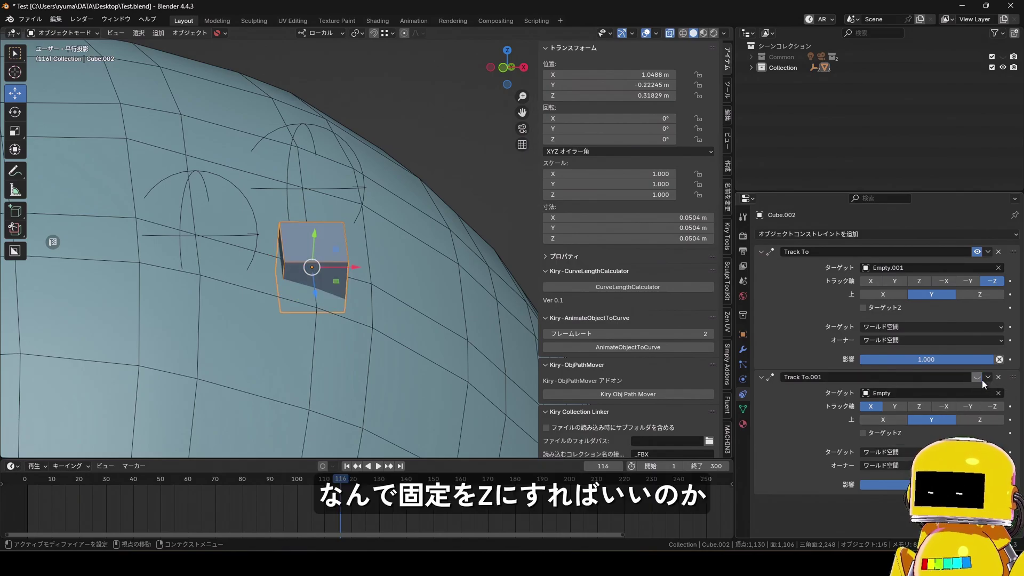
middle_drag(133, 320, 479, 289)
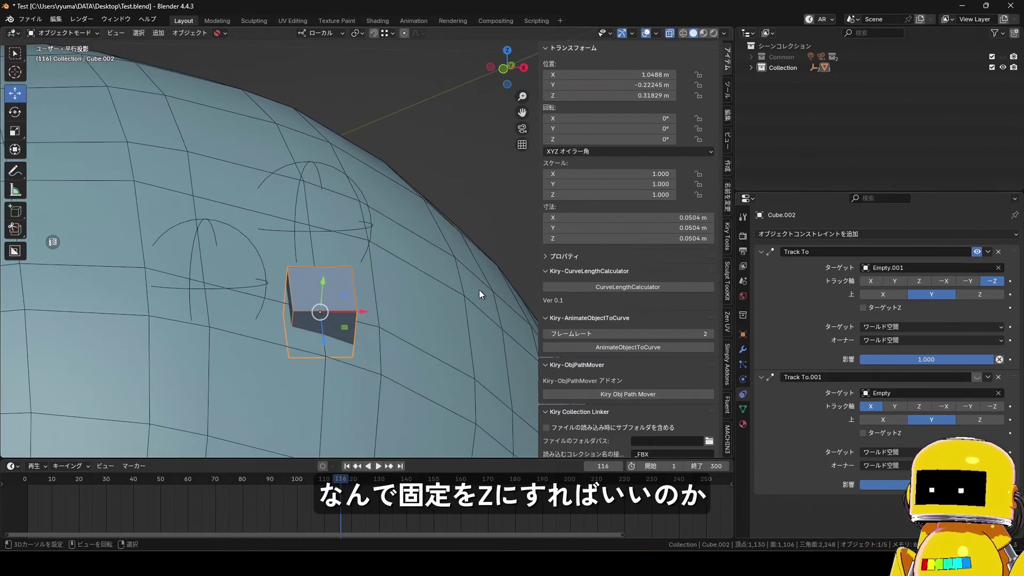
click(978, 376)
click(966, 418)
middle_drag(334, 323, 256, 214)
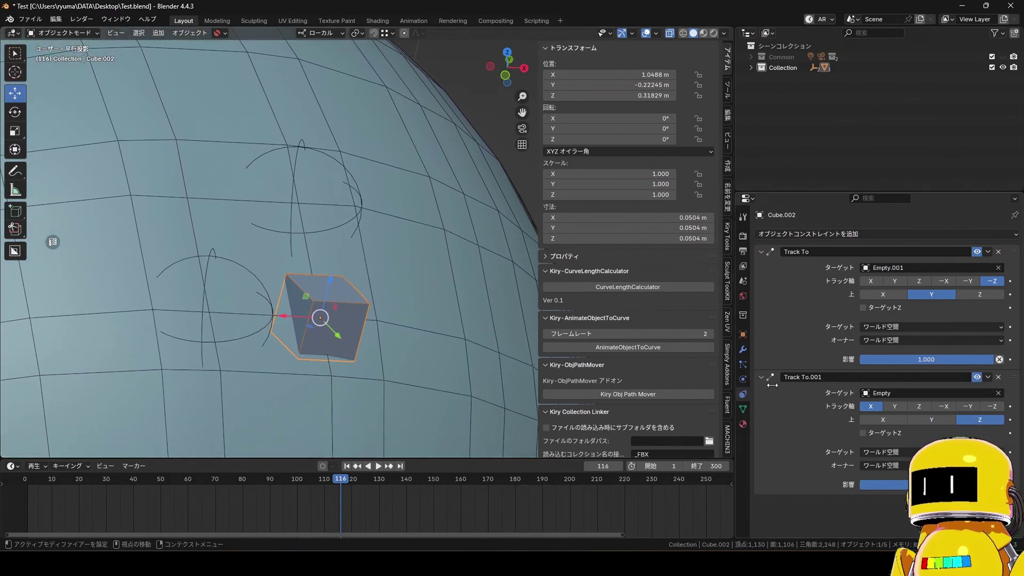
click(896, 421)
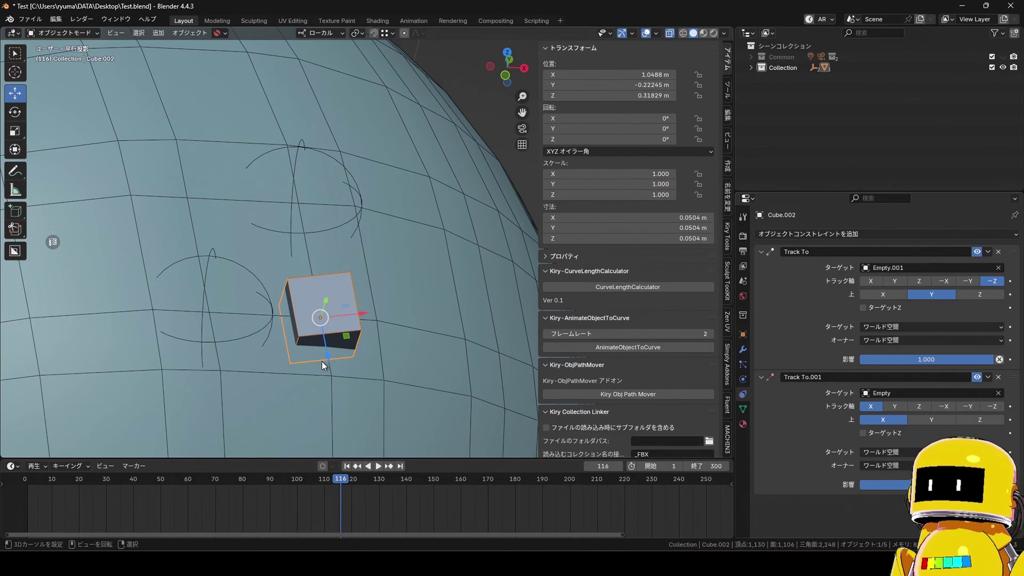
click(927, 422)
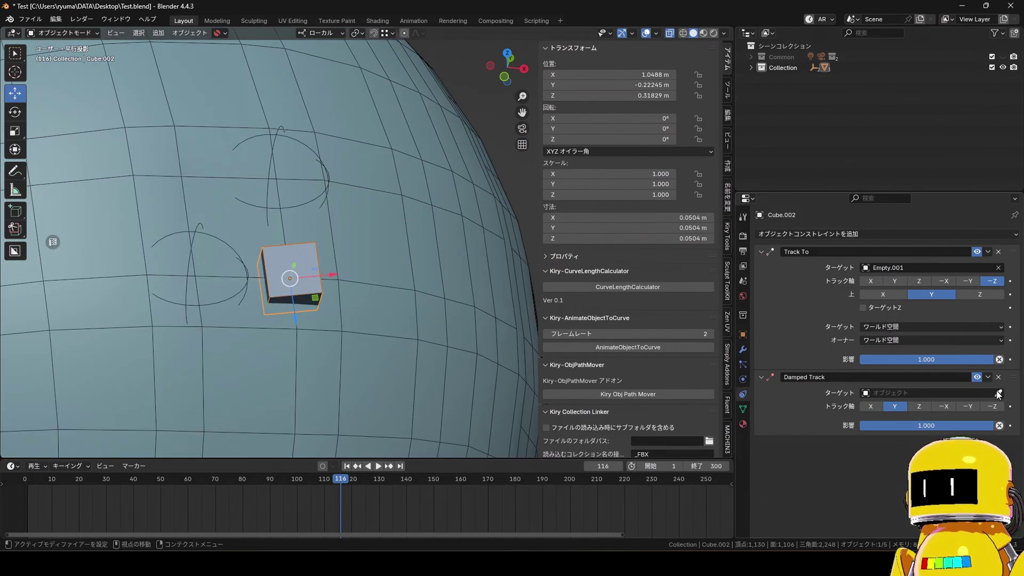
Keep only the Damped Track constraint on the small cube, with the Y axis tracking the empty above it (Empty.001)
click(999, 393)
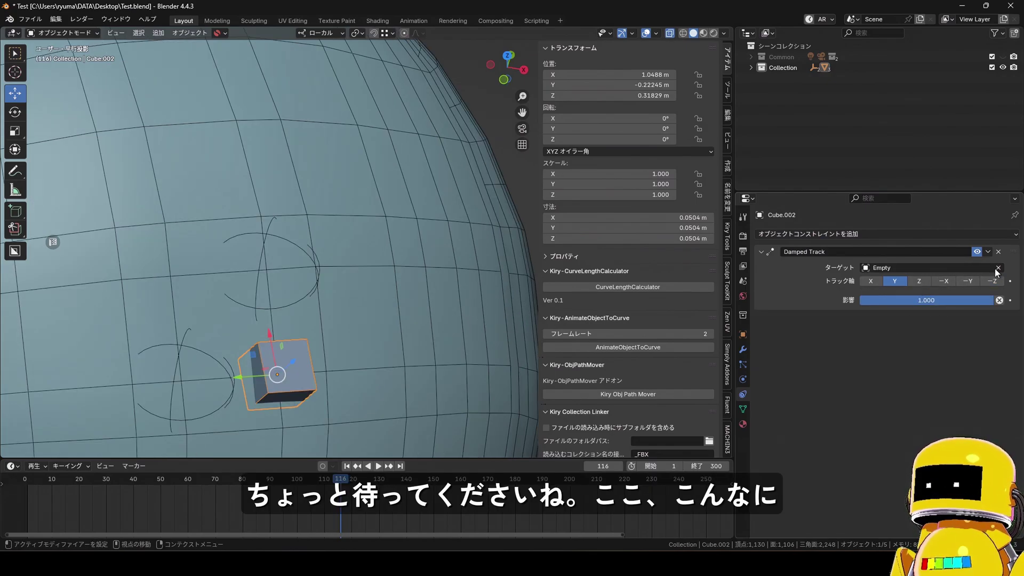
click(998, 268)
click(998, 268)
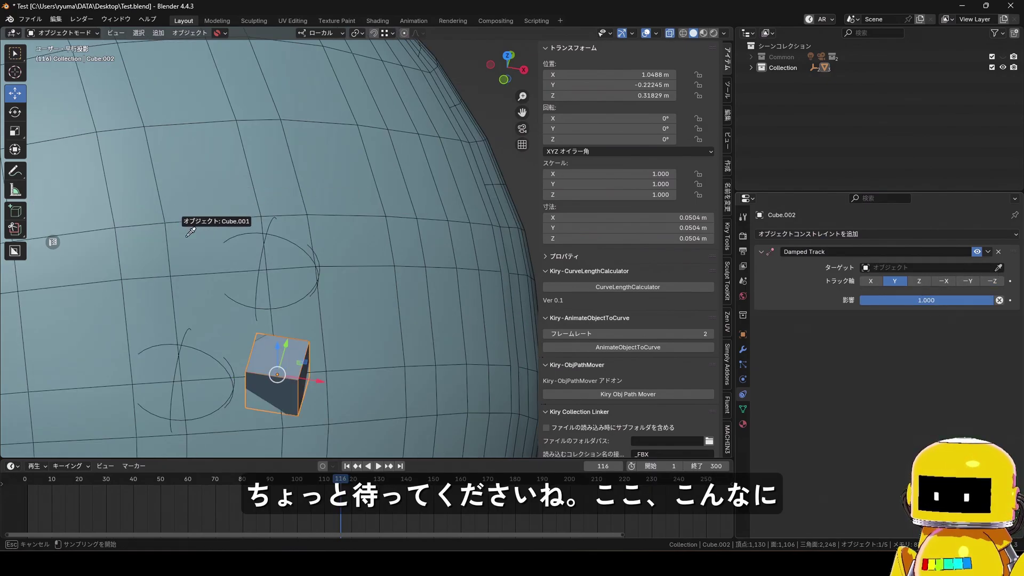
click(273, 231)
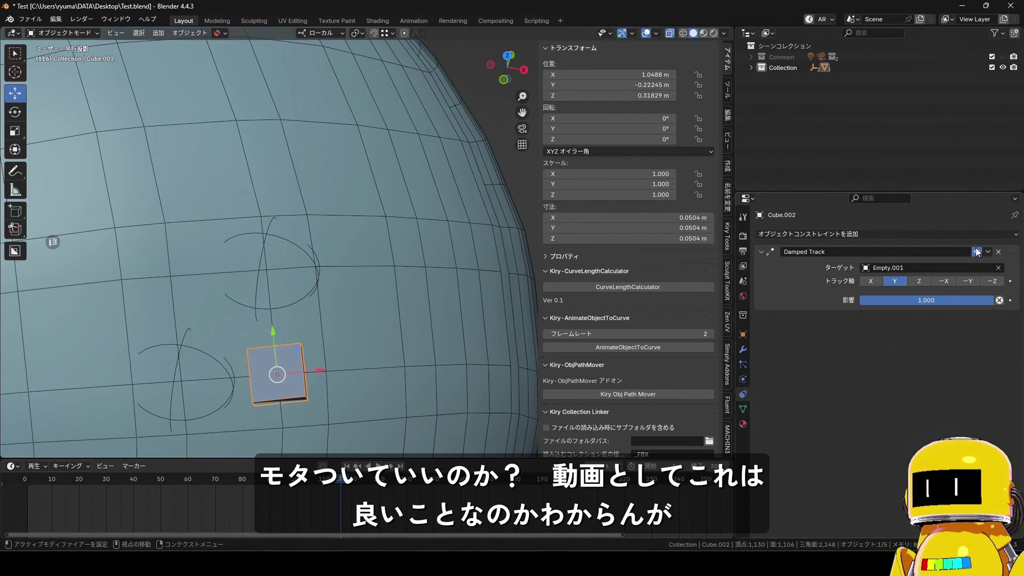
Add a second Damped Track constraint to the small cube, targeting the empty beside it with the −X track axis
click(939, 233)
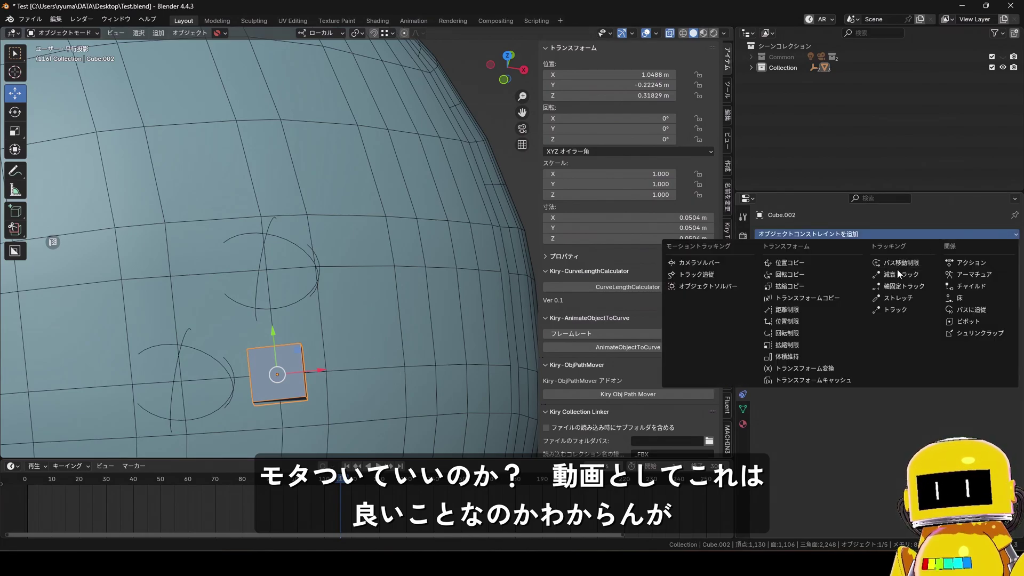
click(886, 274)
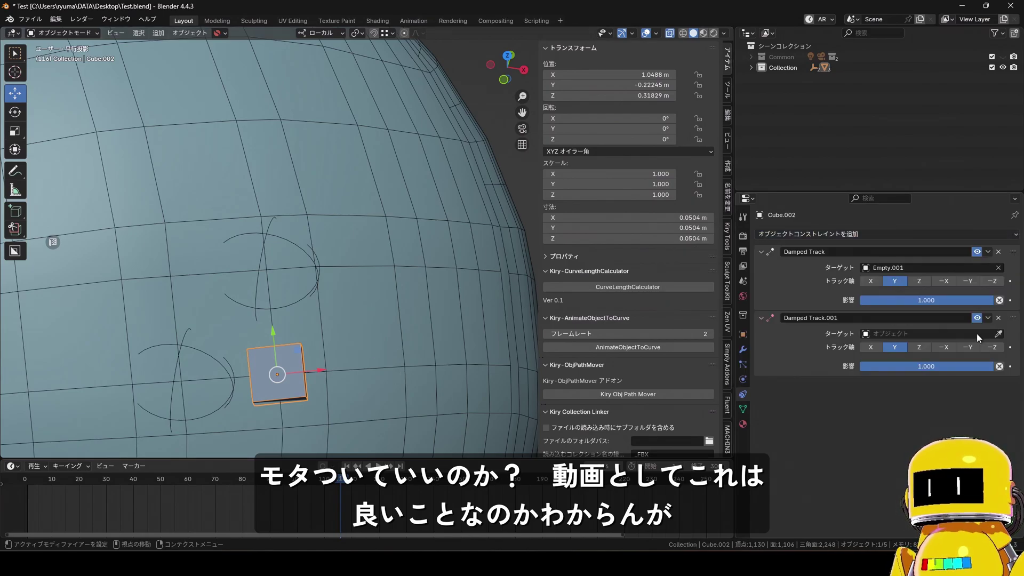
click(943, 347)
middle_drag(208, 348, 288, 215)
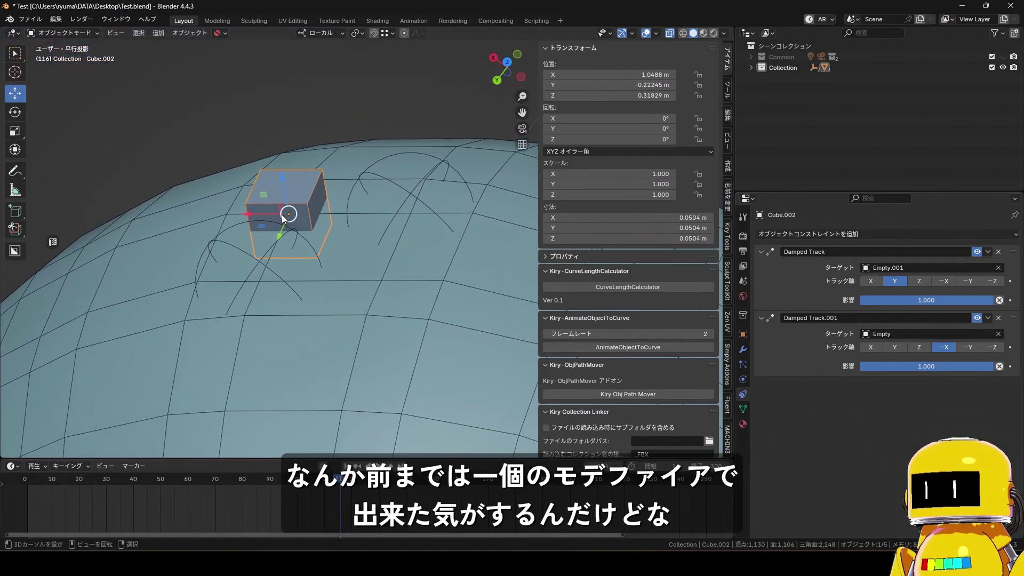
Select the two target empties in turn and inspect the small cube's alignment from several angles
middle_drag(290, 267, 325, 298)
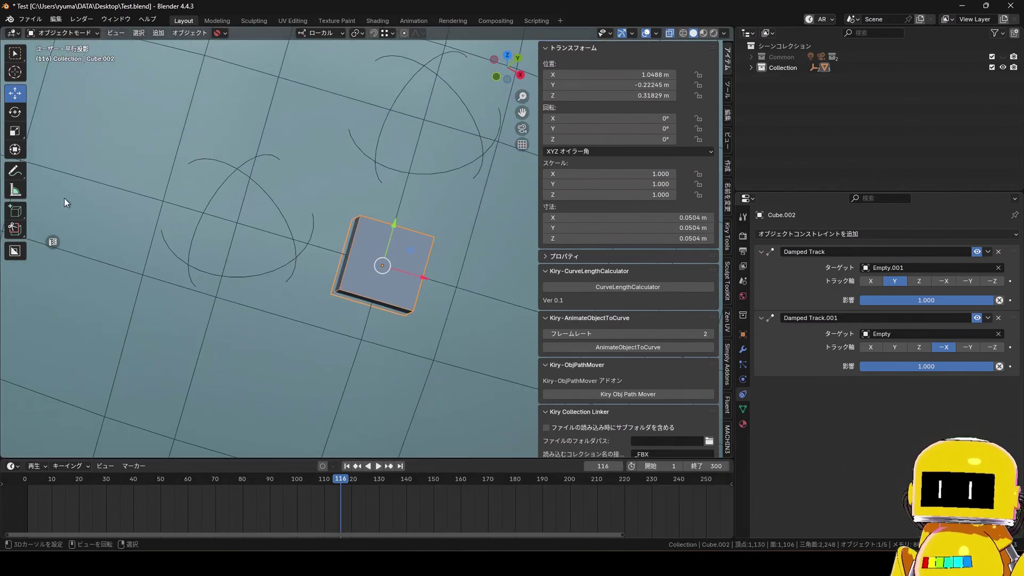
click(274, 204)
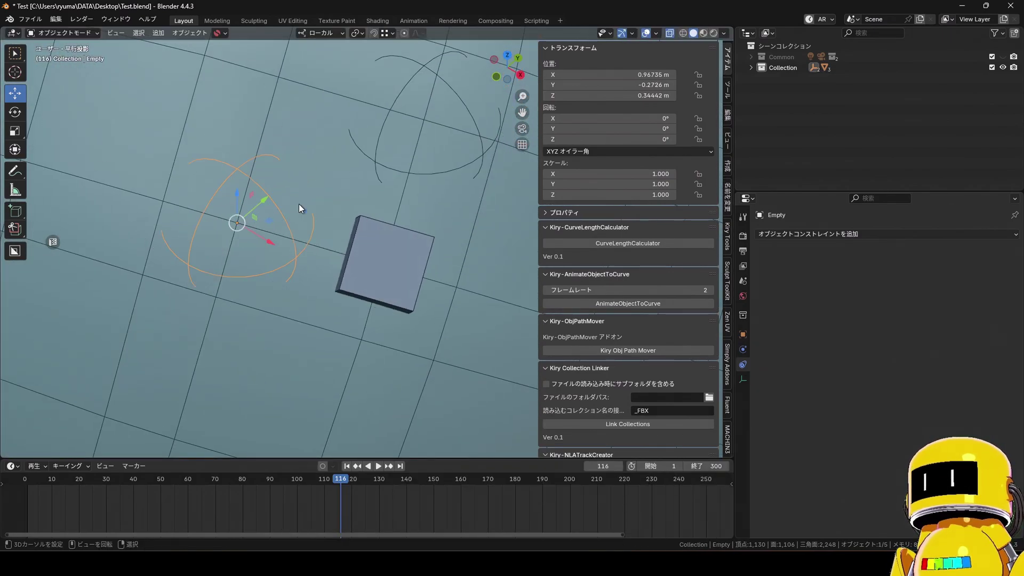
click(387, 150)
middle_drag(363, 157, 298, 307)
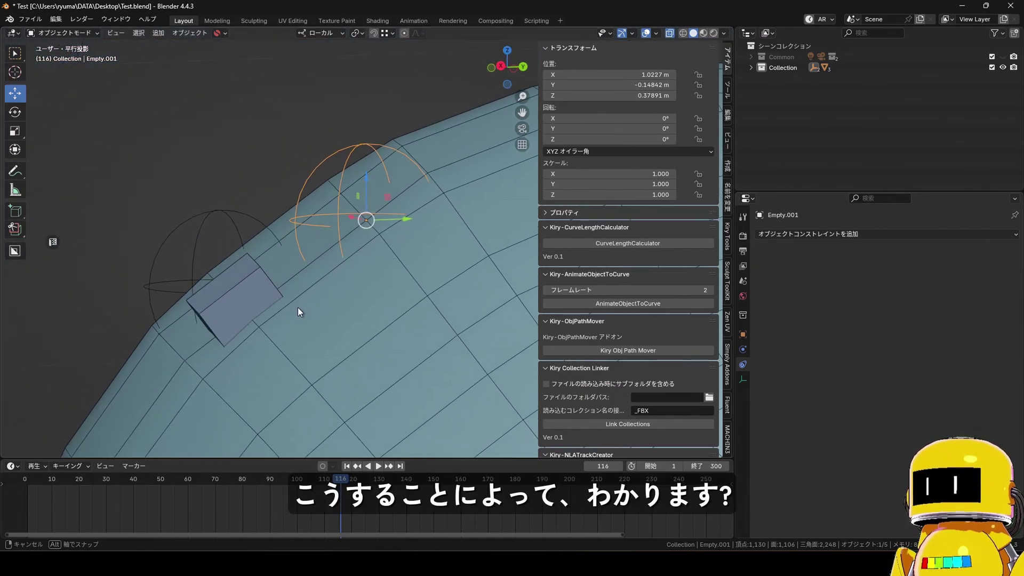
Select the sphere's face beside the small cube in Edit Mode and compare its orientation with the cube
click(284, 269)
key(Tab)
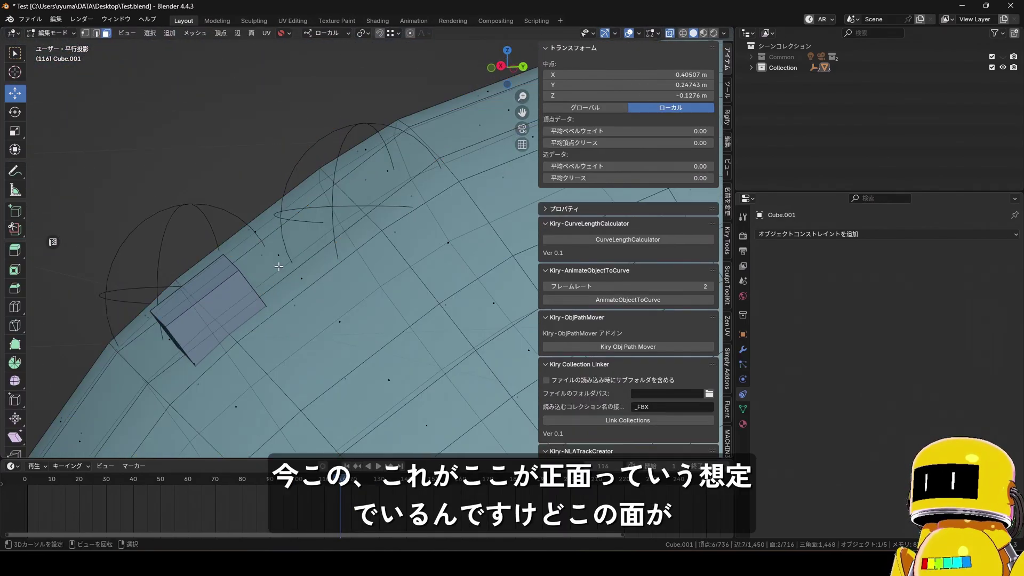
click(274, 261)
scroll(274, 261, down, 3)
middle_drag(274, 261, 348, 333)
scroll(349, 342, down, 4)
scroll(355, 375, up, 2)
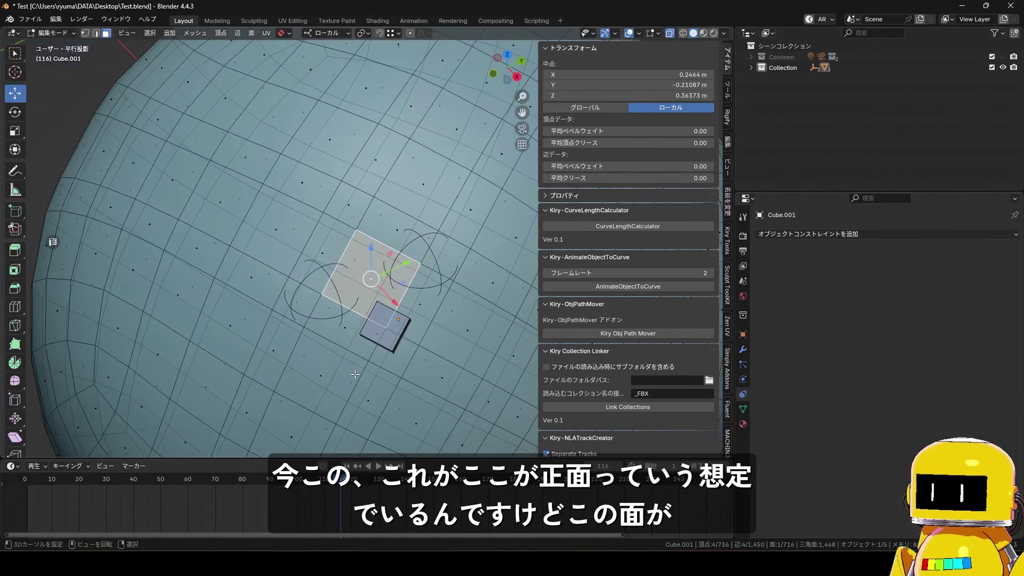
middle_drag(383, 296, 341, 247)
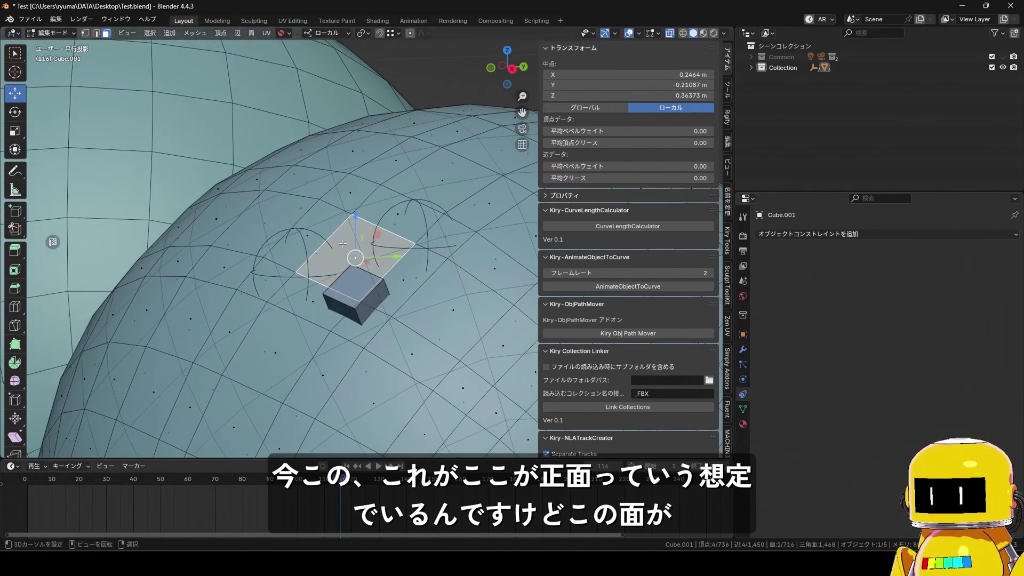
scroll(340, 248, down, 2)
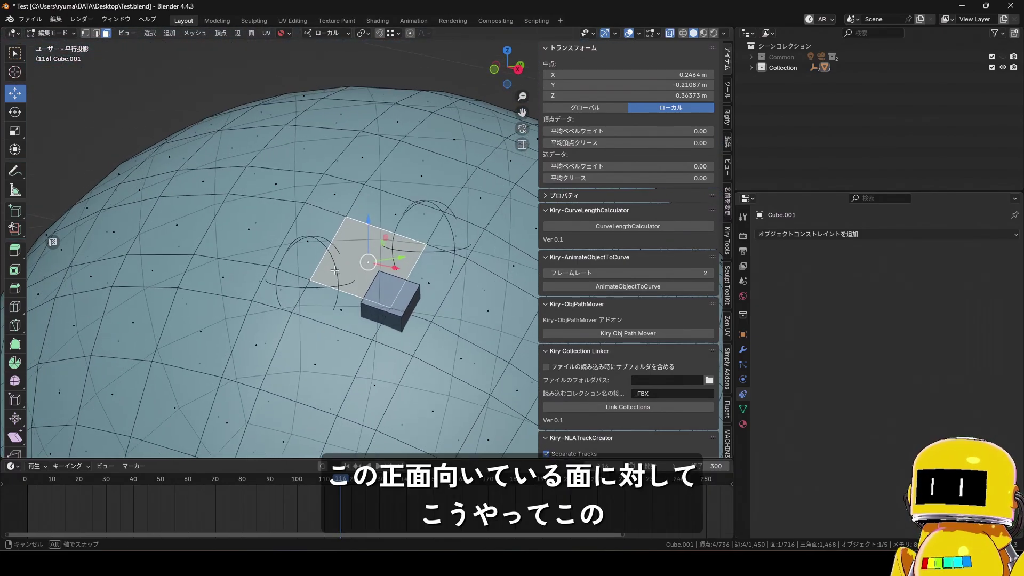
Leave Edit Mode, point out both empties by selecting each one, and reselect the small cube
key(Tab)
mouse_move(336, 272)
middle_down()
mouse_move(289, 268)
mouse_move(338, 291)
middle_up()
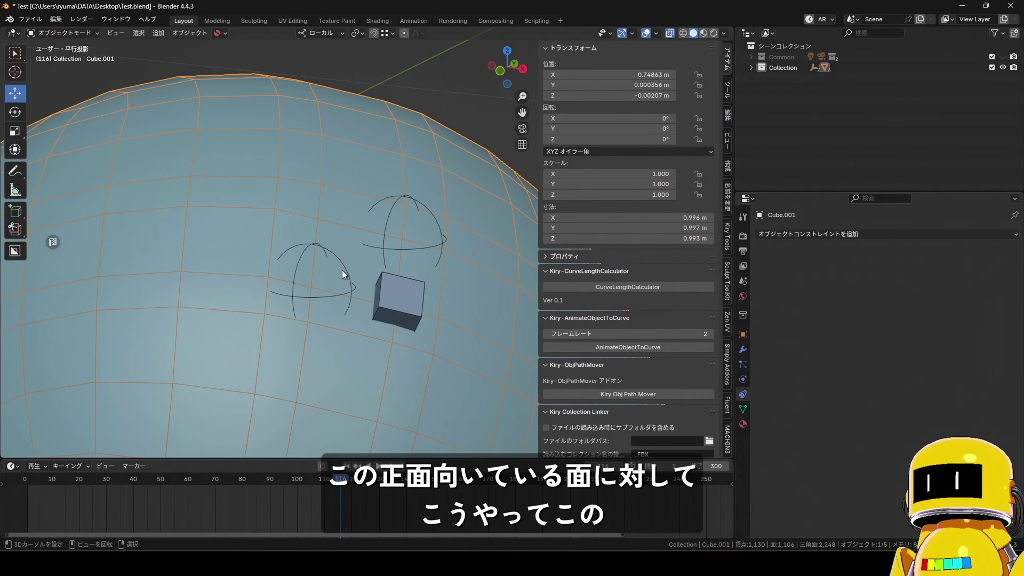
click(343, 274)
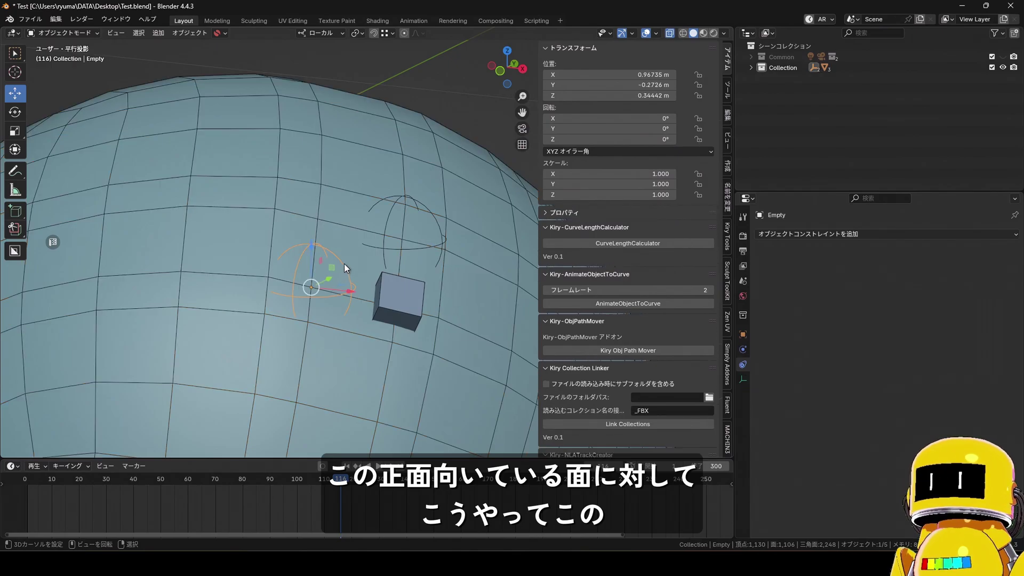
click(415, 248)
click(399, 299)
middle_drag(399, 300, 329, 206)
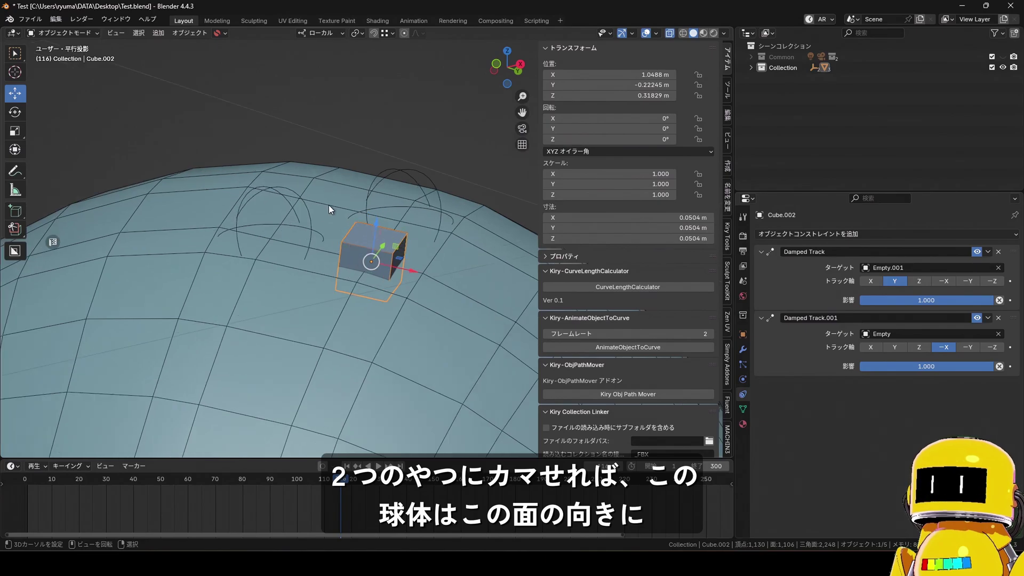
Apply the Visual Transform to the small cube, undoing and repeating it once to show the rotation values change
middle_drag(342, 241, 313, 277)
scroll(314, 228, up, 3)
key(ctrl+a)
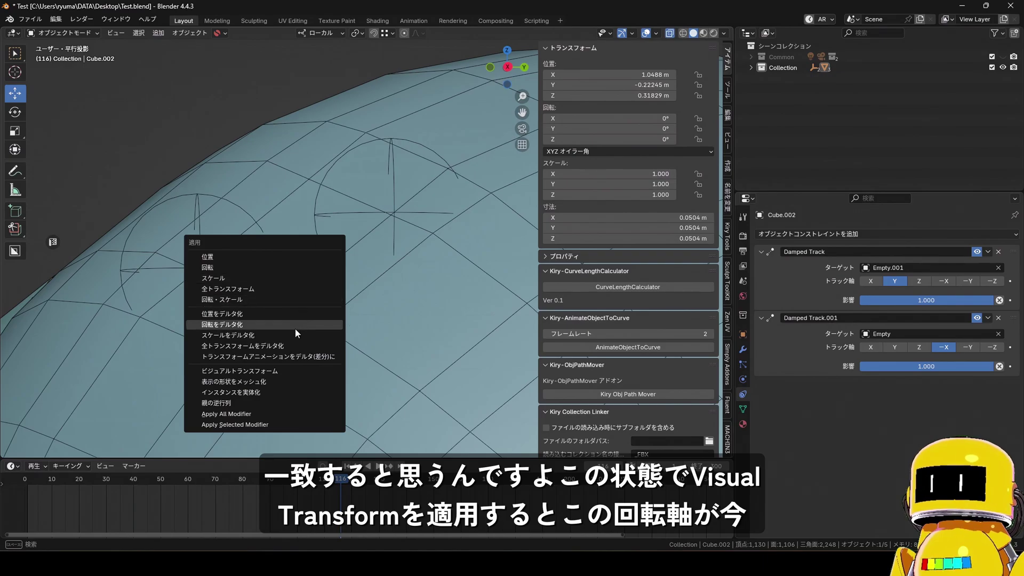
click(278, 374)
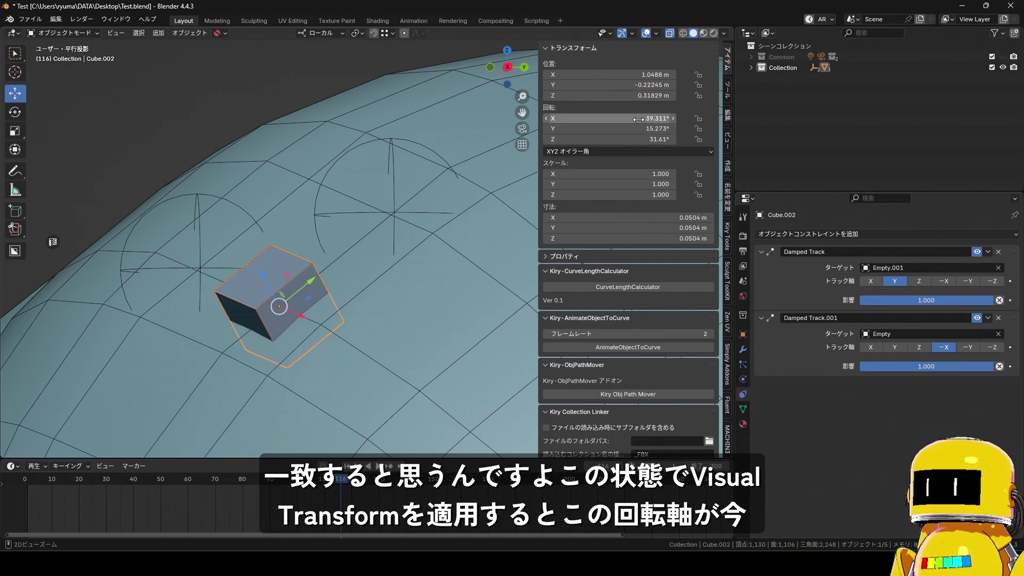
key(ctrl+z)
key(ctrl+a)
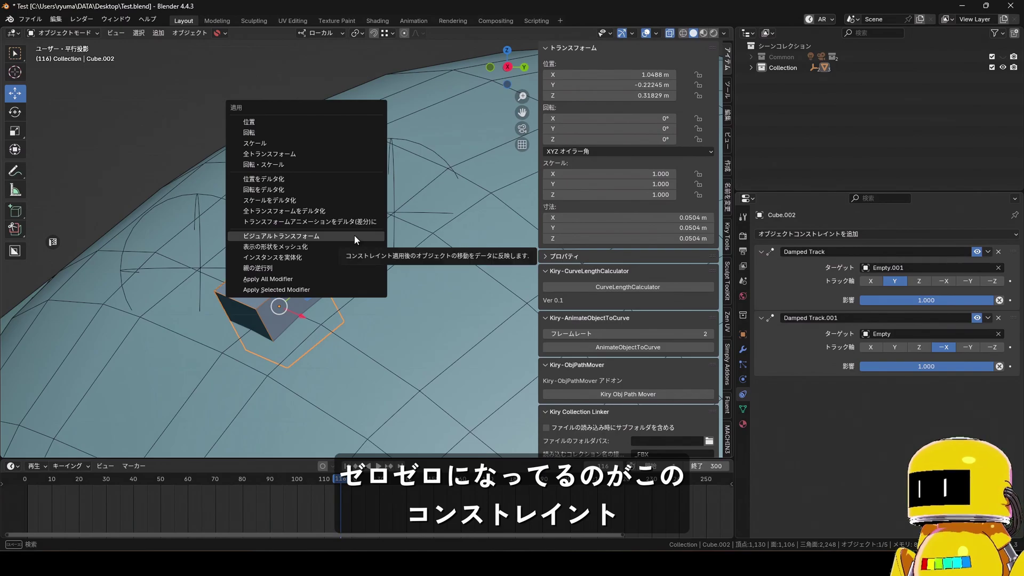
click(355, 234)
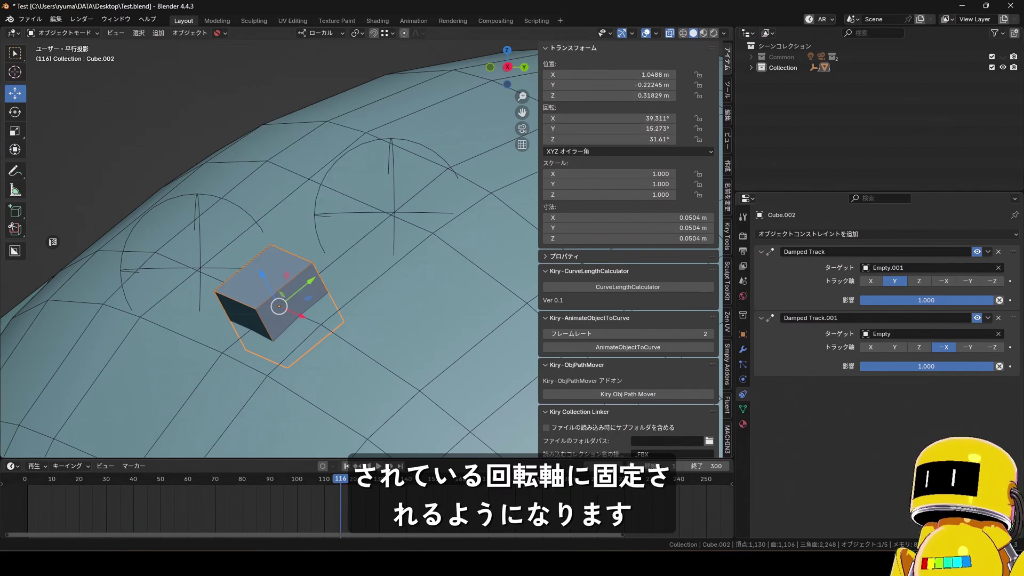
Remove both Damped Track constraints from the small cube and delete the two empties
click(999, 252)
click(998, 252)
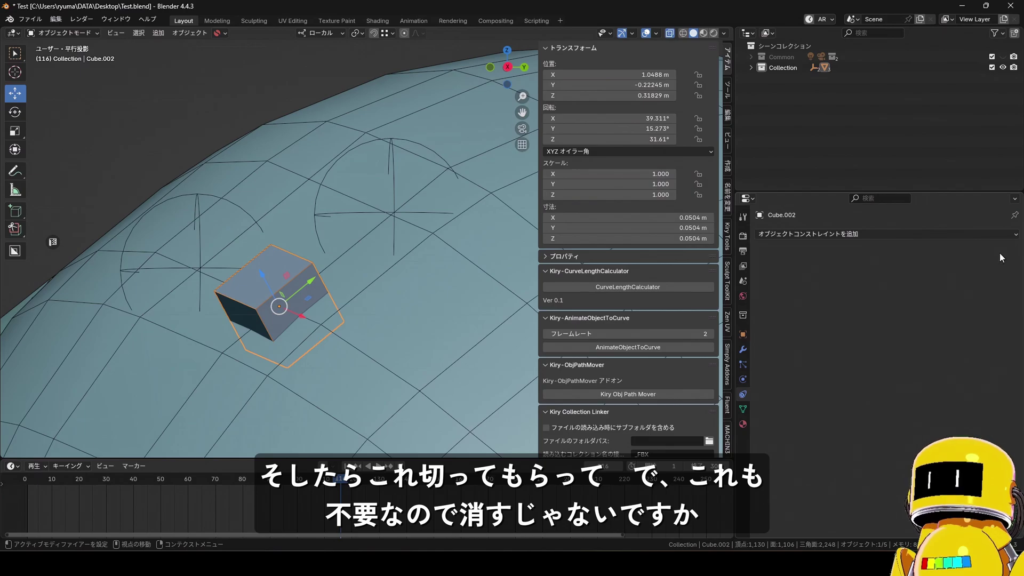
click(198, 223)
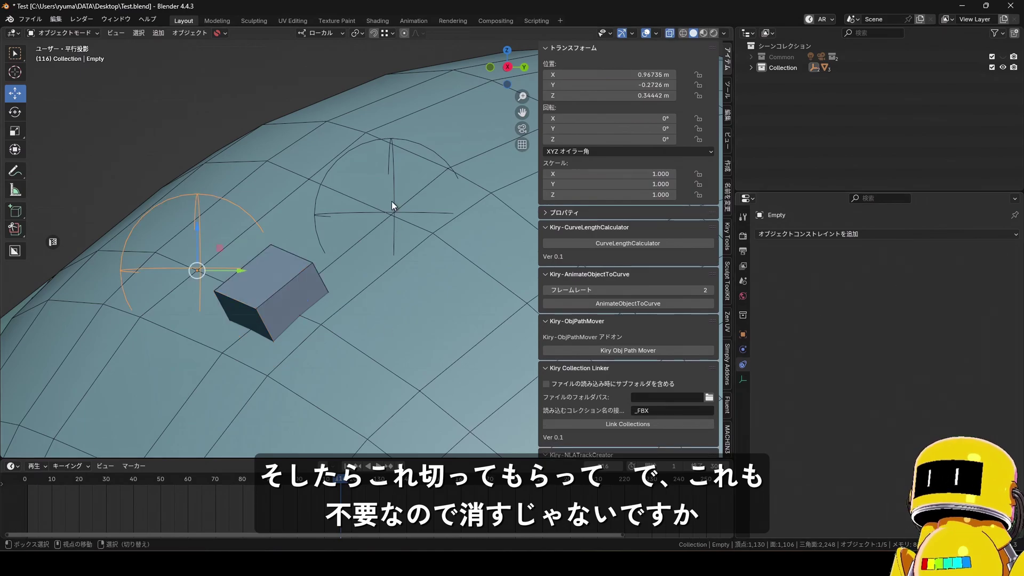
shift+right_click(393, 186)
key(x)
click(393, 187)
Join the sphere into the small cube, keeping the cube as the active object
scroll(280, 283, down, 3)
right_click(311, 282)
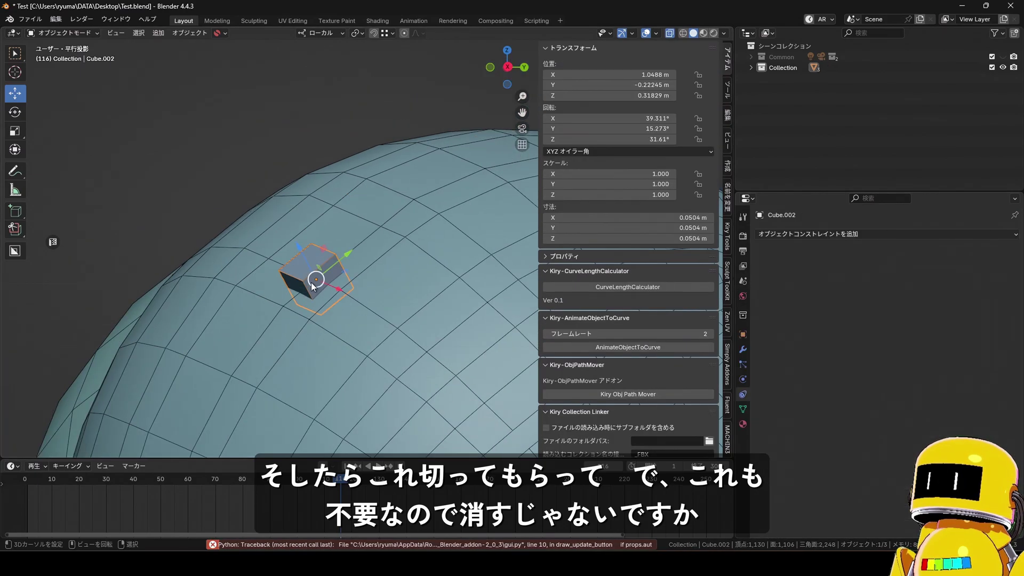
mouse_move(312, 283)
middle_down()
mouse_move(328, 347)
mouse_move(322, 279)
mouse_move(312, 289)
middle_up()
right_click(326, 296)
scroll(326, 296, down, 2)
shift+right_click(292, 229)
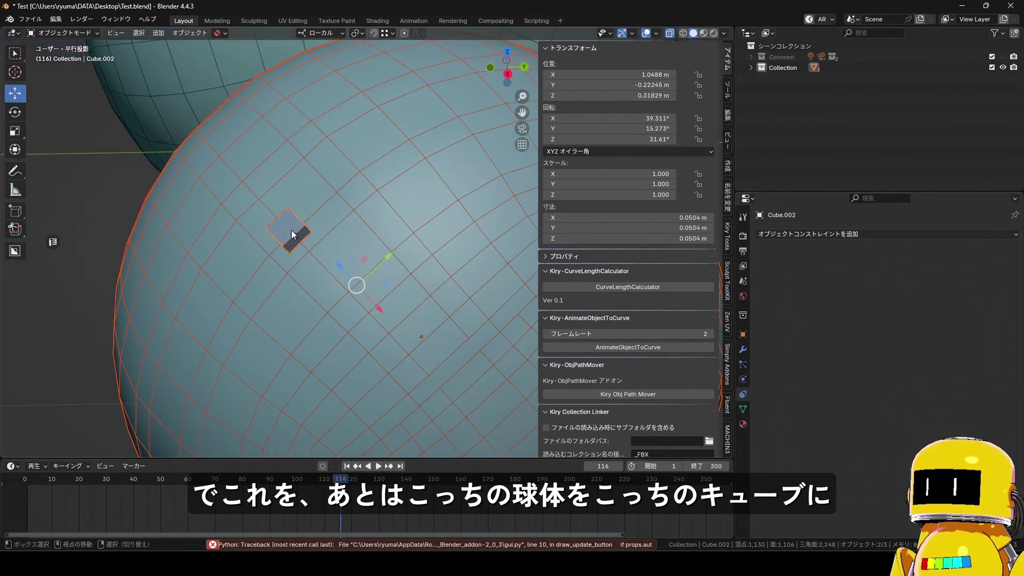
key(ctrl+j)
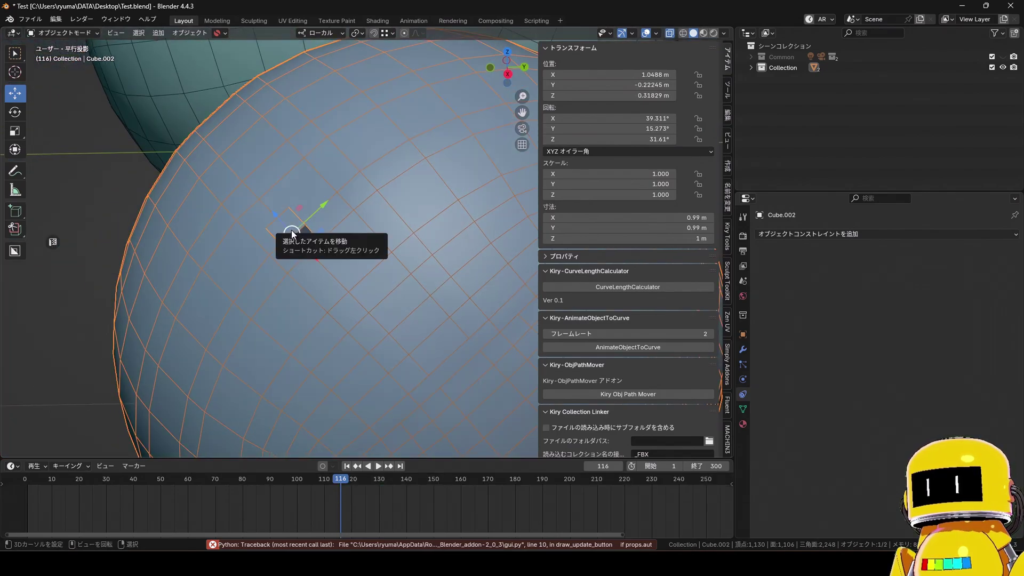
Try a free rotation of the joined object about the cube's origin and cancel it
middle_drag(321, 226, 364, 220)
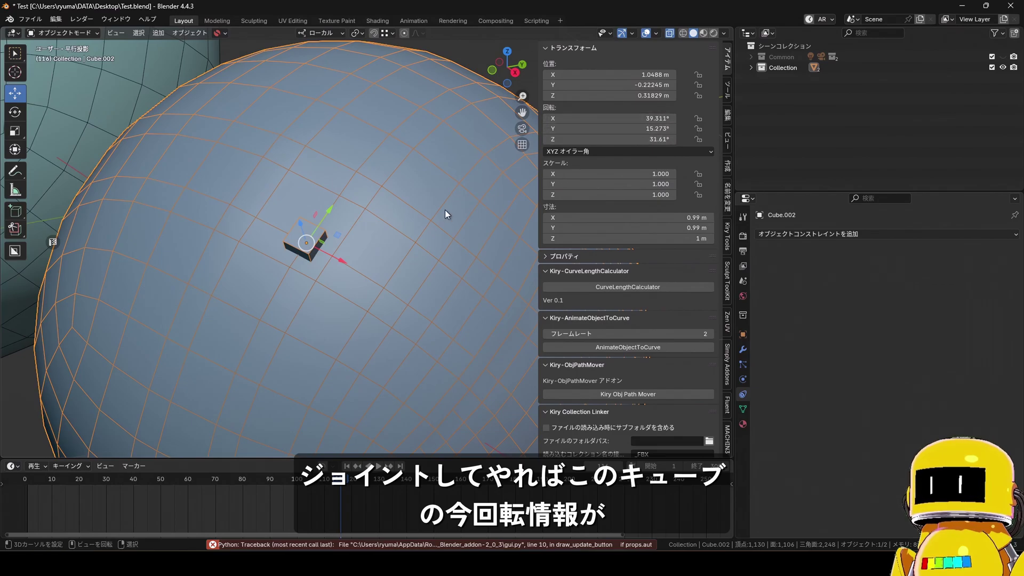
key(r)
key(r)
right_click(347, 245)
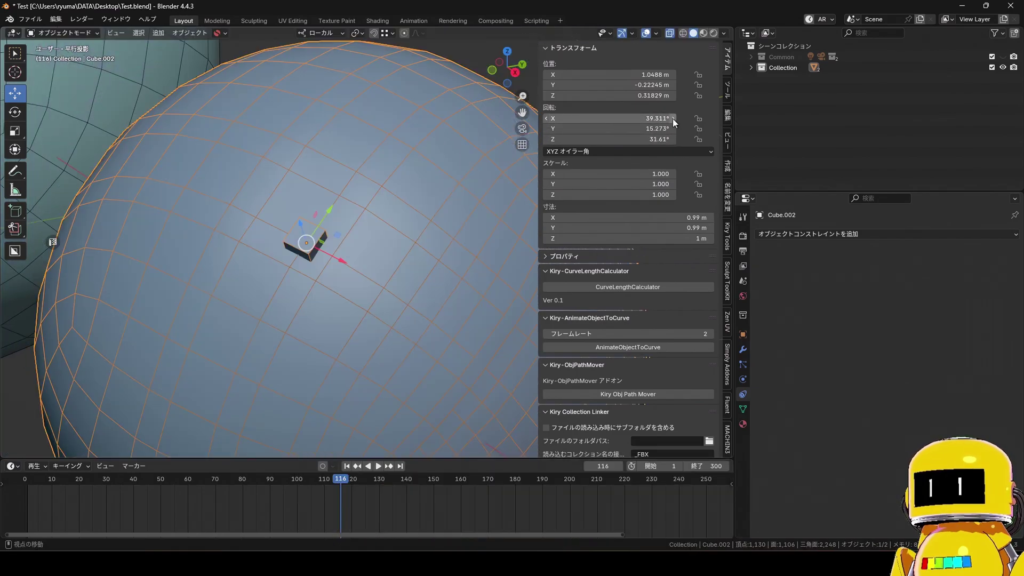
Clear the joined object's rotation, undoing and redoing the change once to compare both orientations
scroll(338, 278, down, 3)
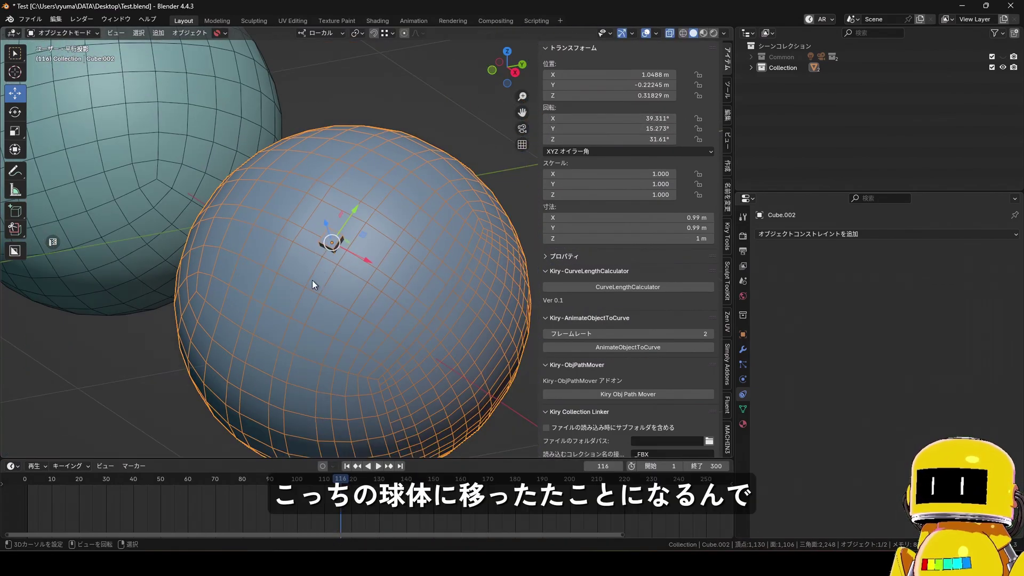
key(alt+r)
middle_drag(379, 290, 390, 348)
key(ctrl+z)
key(ctrl+shift+z)
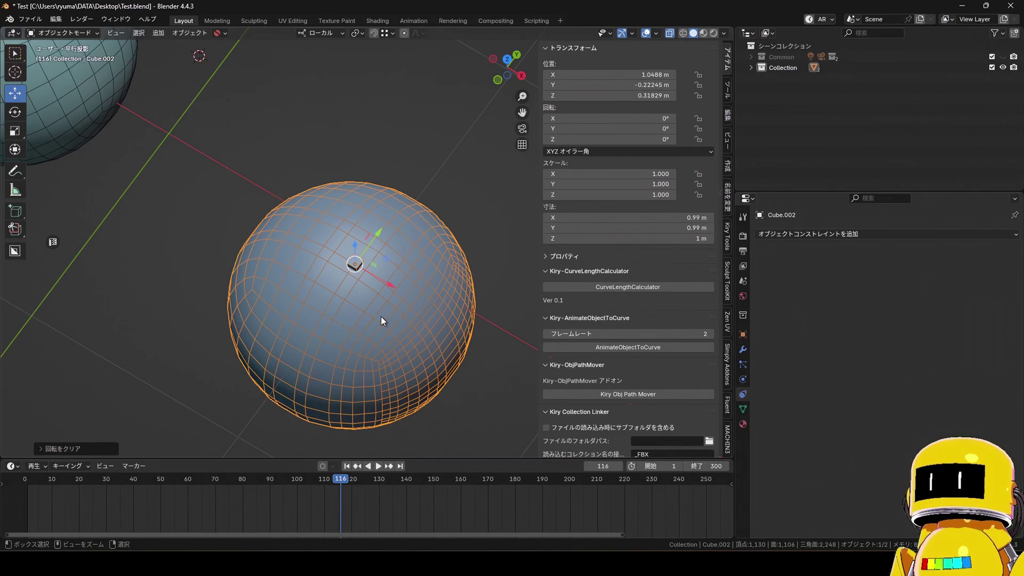
Undo the rotation clear, the join and the deletion of the empties, restoring the separate sphere, helper cube and empties
key(ctrl+z)
key(ctrl+z)
key(ctrl+z)
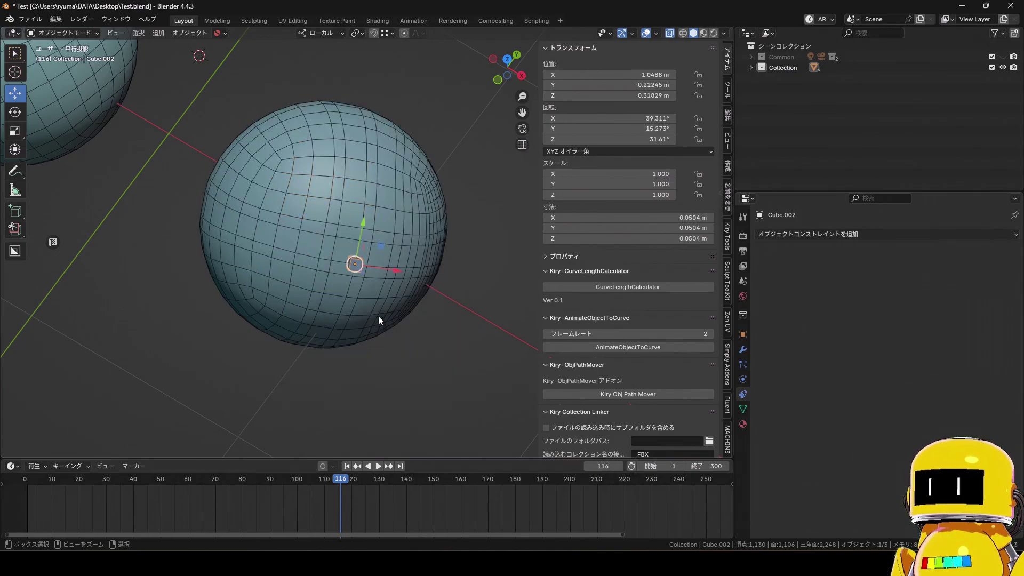
key(ctrl+shift+z)
key(ctrl+shift+z)
key(ctrl+shift+z)
key(ctrl+z)
key(ctrl+z)
key(ctrl+z)
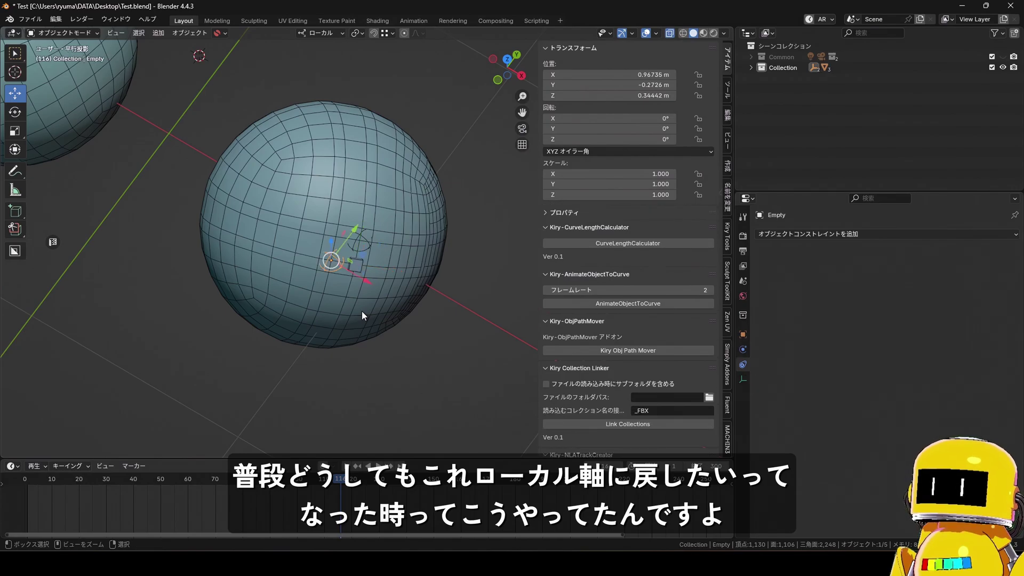
Delete the small helper cube and both empties from the sphere's surface
key(ctrl+shift+z)
scroll(341, 256, up, 2)
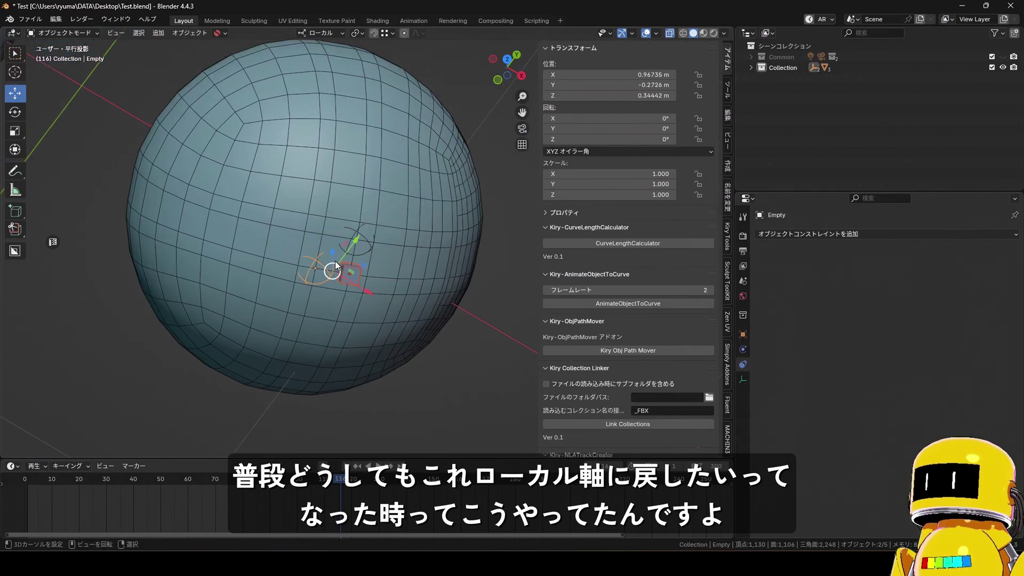
key(x)
click(368, 241)
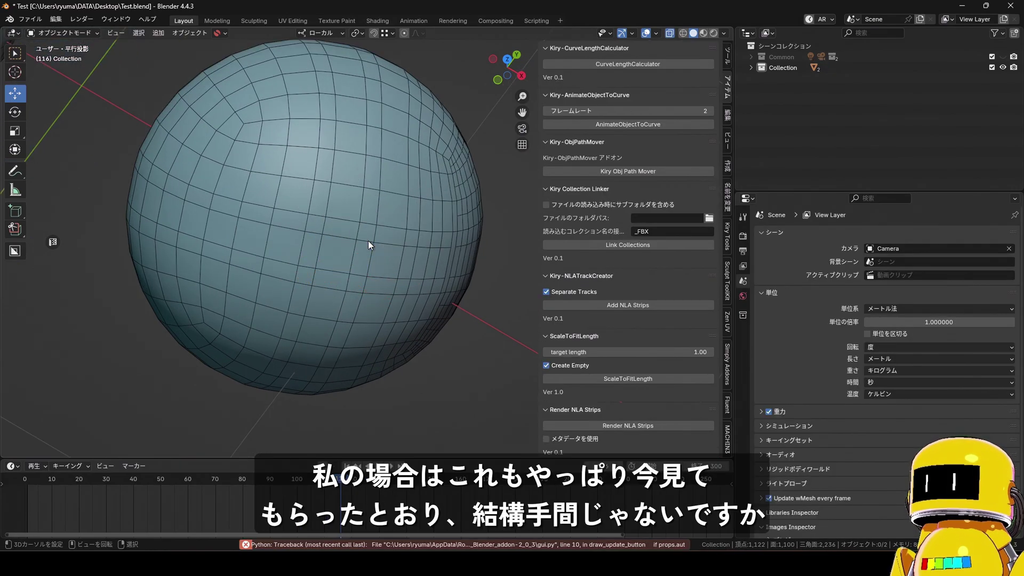
Enter Edit Mode on the sphere with its single face selected and bring up the Kiry Pivot & Axis Tool settings
click(353, 254)
key(Tab)
scroll(355, 255, down, 2)
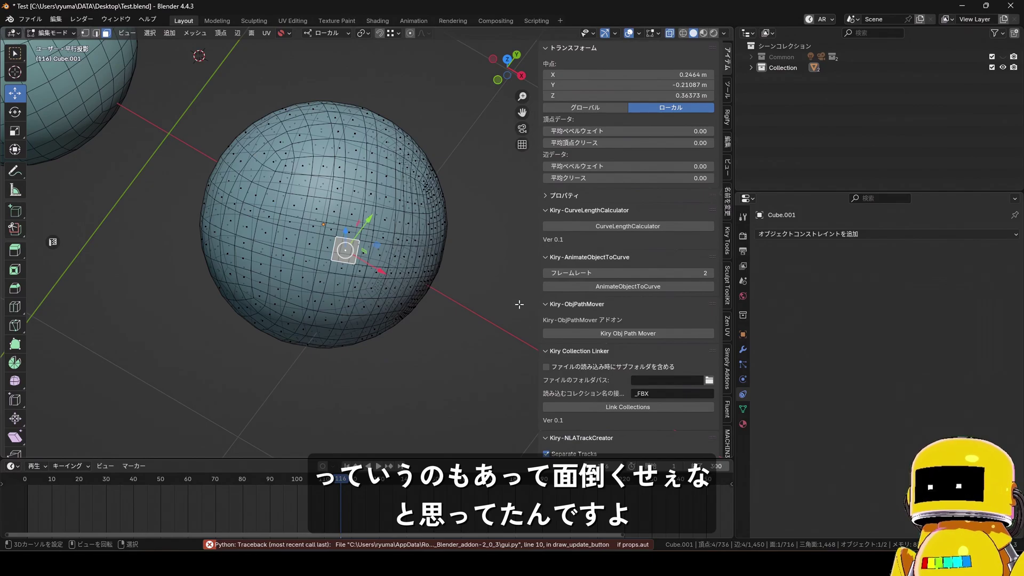
click(726, 242)
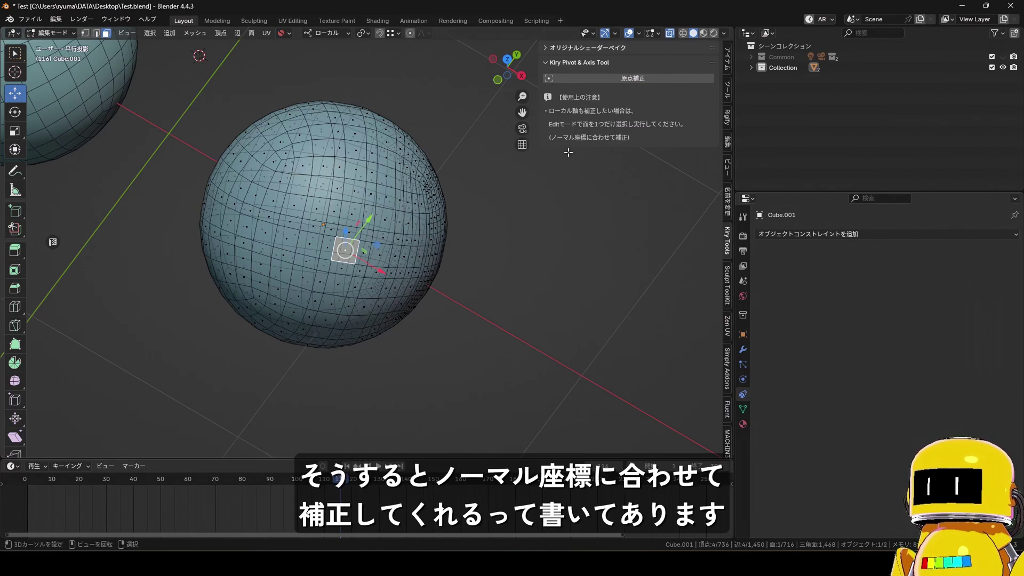
Set the transform orientation to Normal for the selected face of the sphere
scroll(382, 244, up, 2)
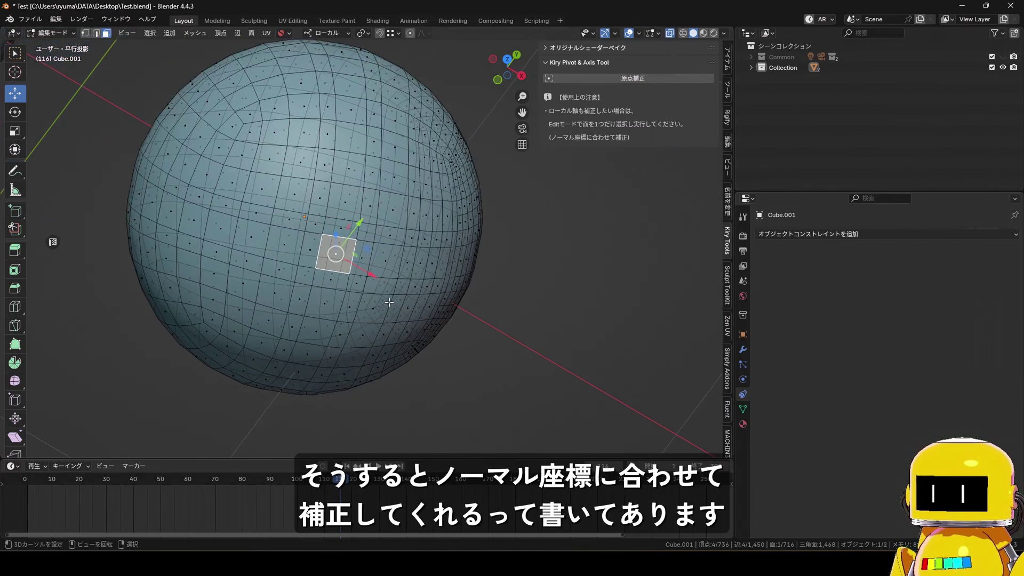
middle_drag(388, 302, 357, 240)
scroll(357, 241, up, 2)
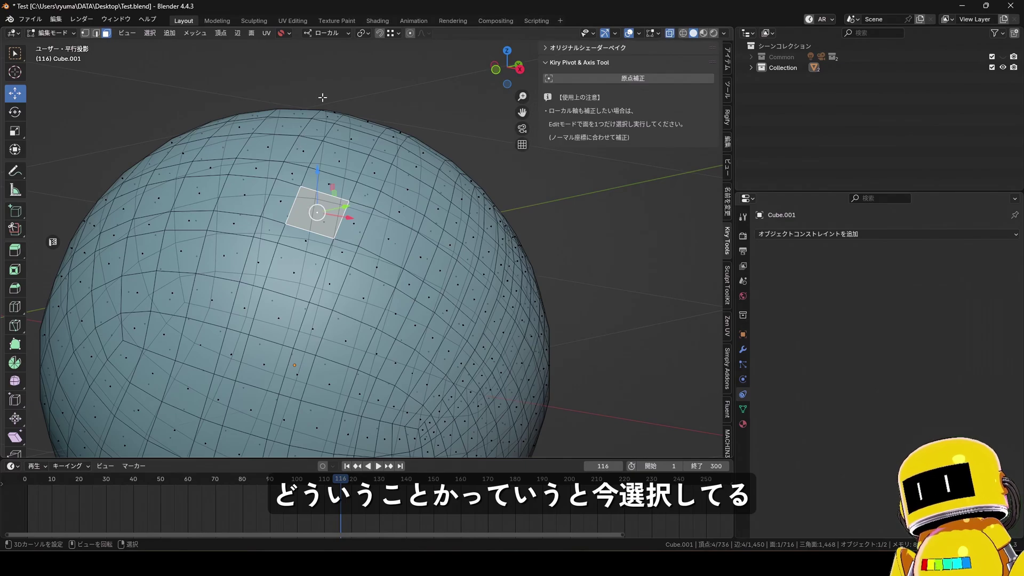
click(338, 34)
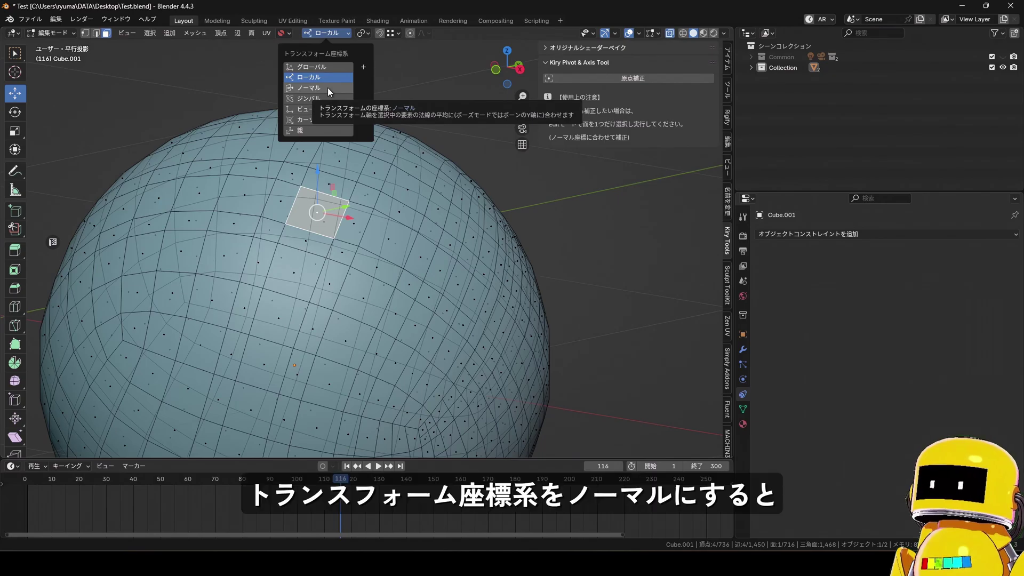
click(328, 87)
Compare the selected face's normal axes in Edit Mode with the sphere's own axes in Object Mode
middle_drag(389, 251, 321, 297)
key(Tab)
scroll(370, 250, down, 3)
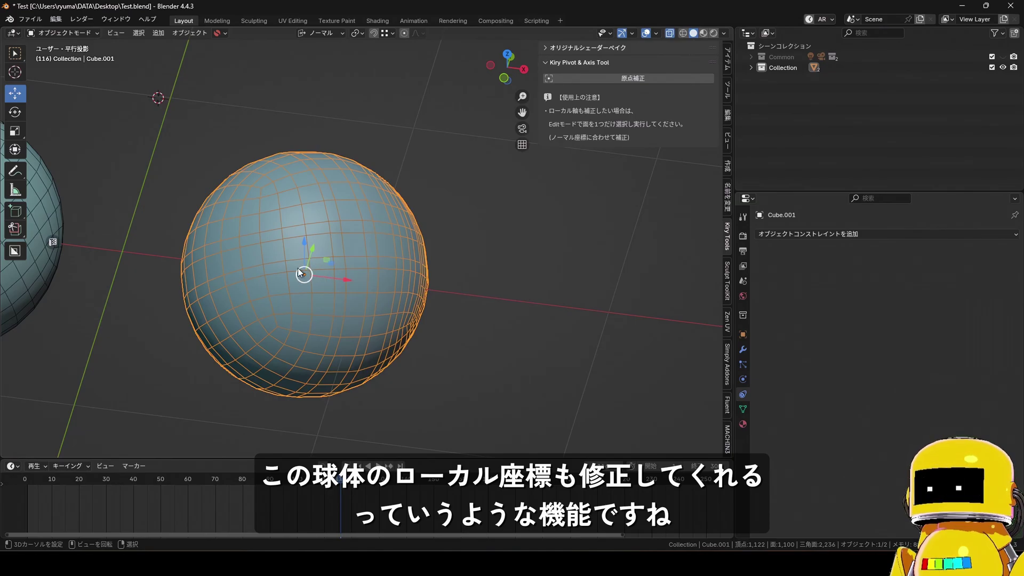
scroll(331, 273, up, 3)
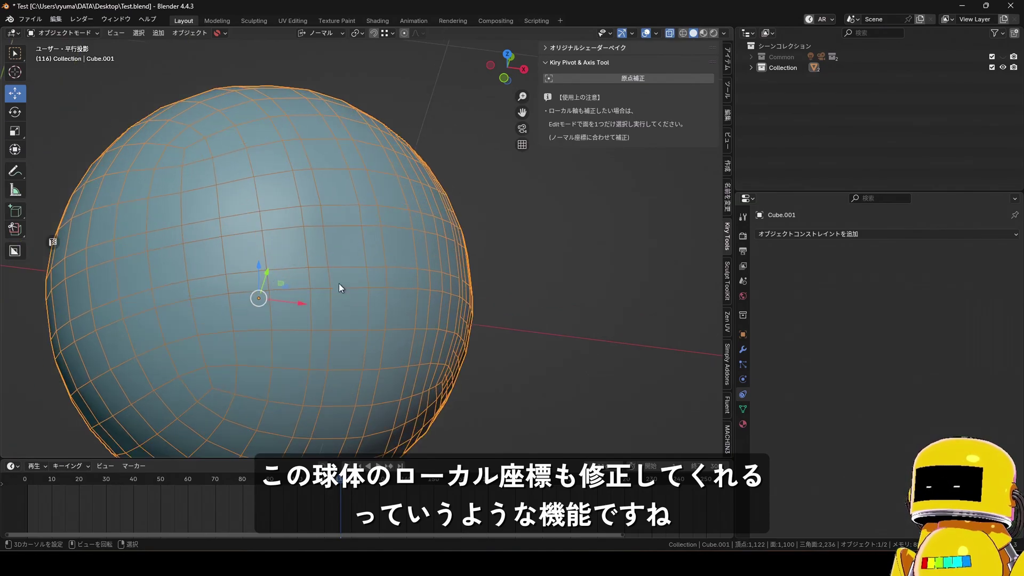
key(Tab)
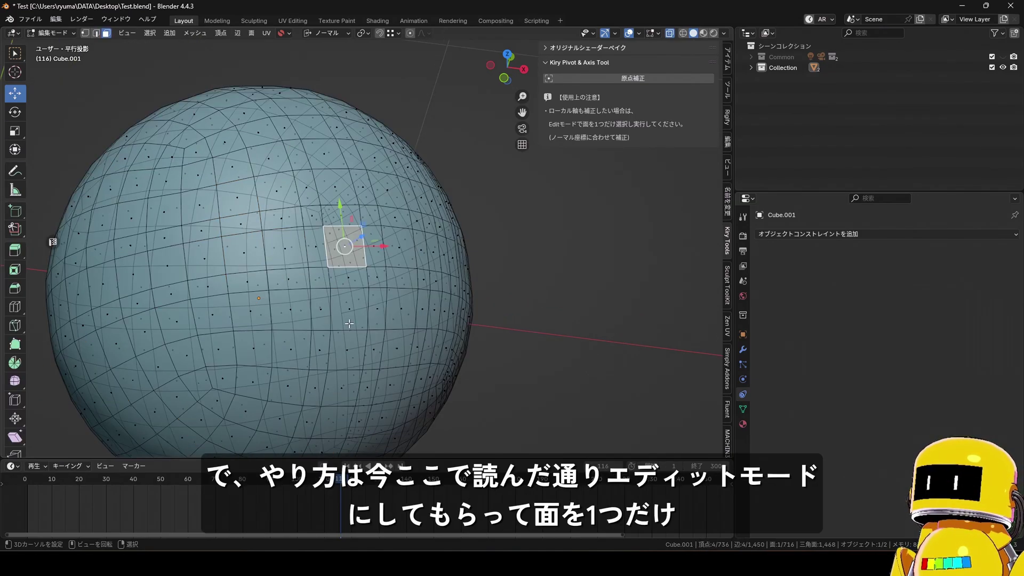
key(Tab)
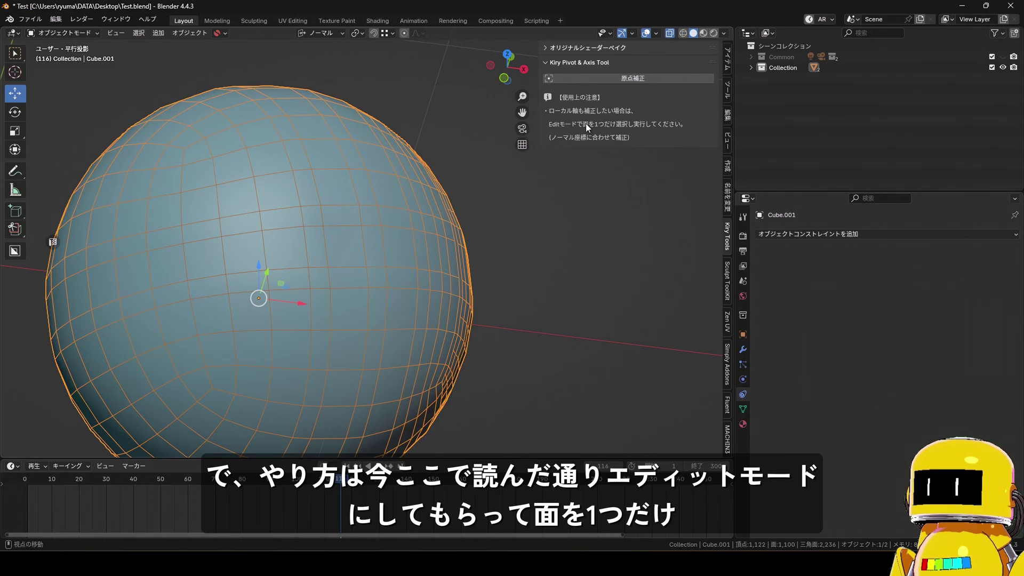
Correct the sphere's origin and local axes by running 原点補正 in Edit Mode with one face selected
key(Tab)
middle_drag(347, 246, 344, 250)
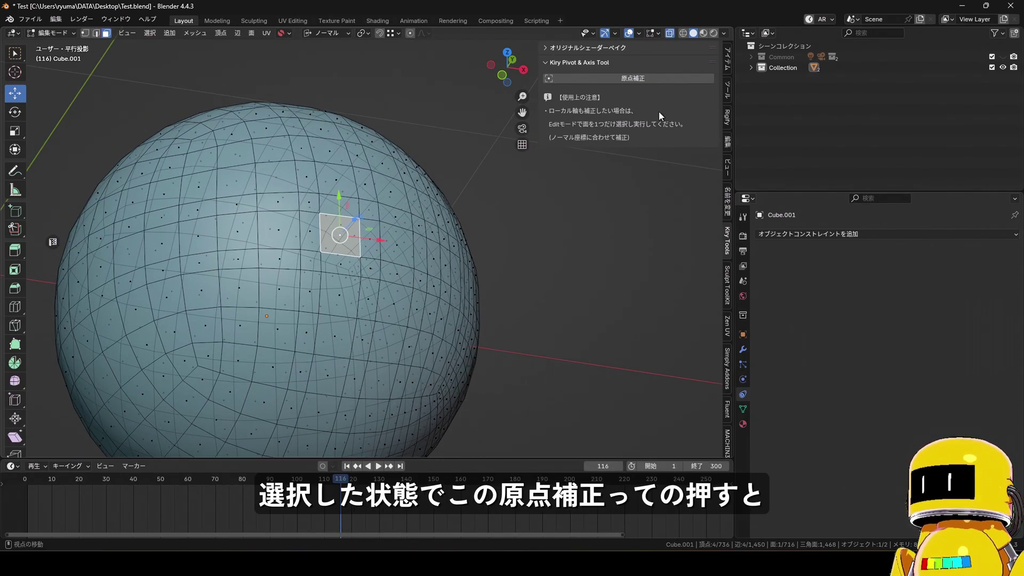
click(655, 78)
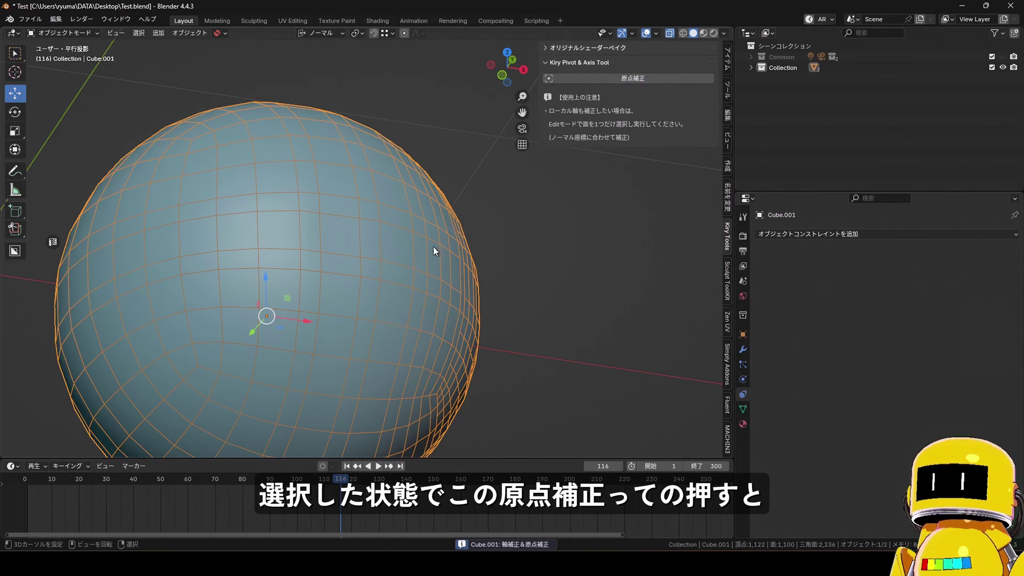
Clear the corrected sphere's rotation and inspect how it aligns with the world axes
scroll(433, 251, down, 3)
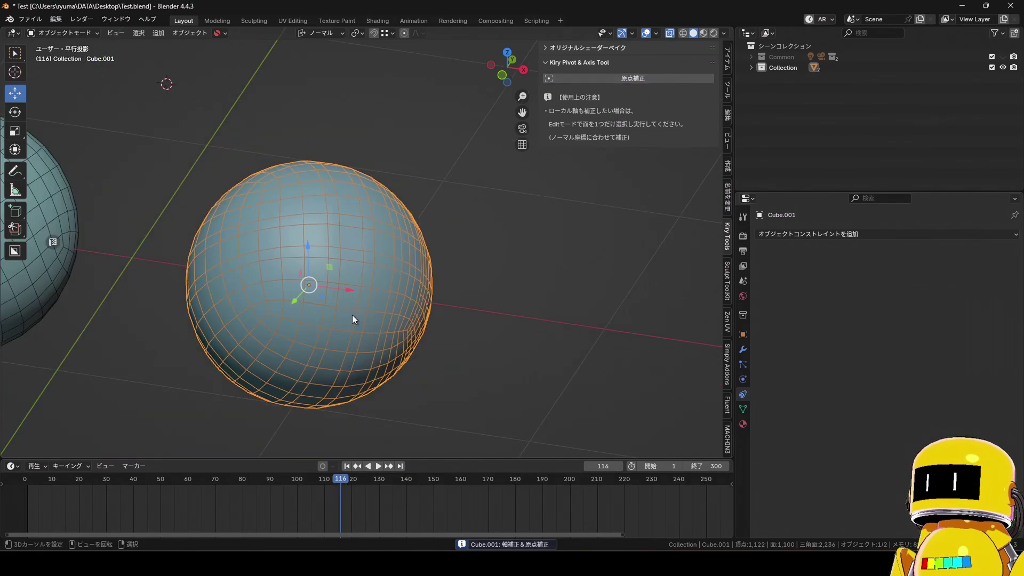
key(alt+r)
middle_drag(352, 315, 347, 251)
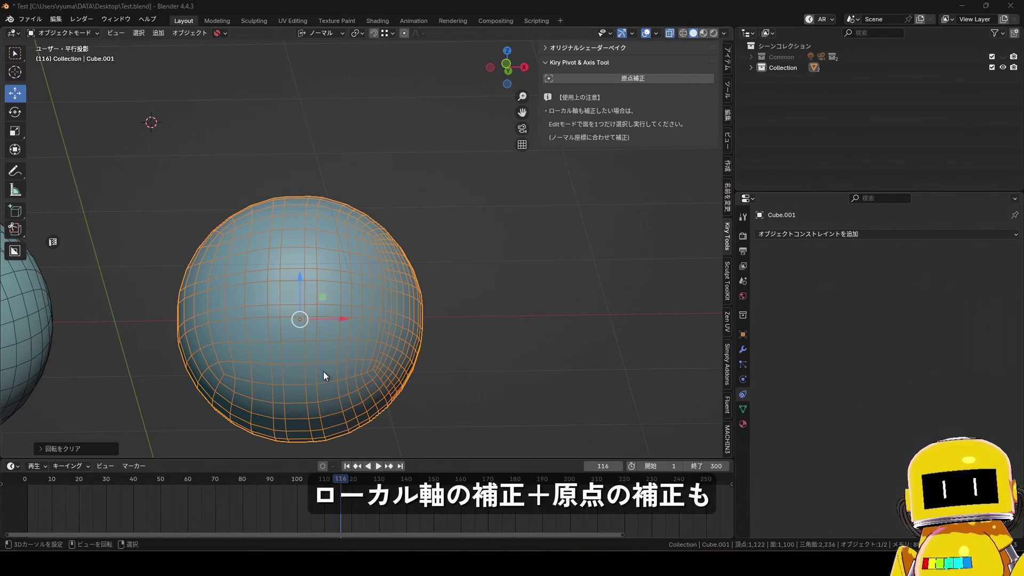
middle_drag(323, 371, 351, 378)
middle_drag(332, 304, 315, 346)
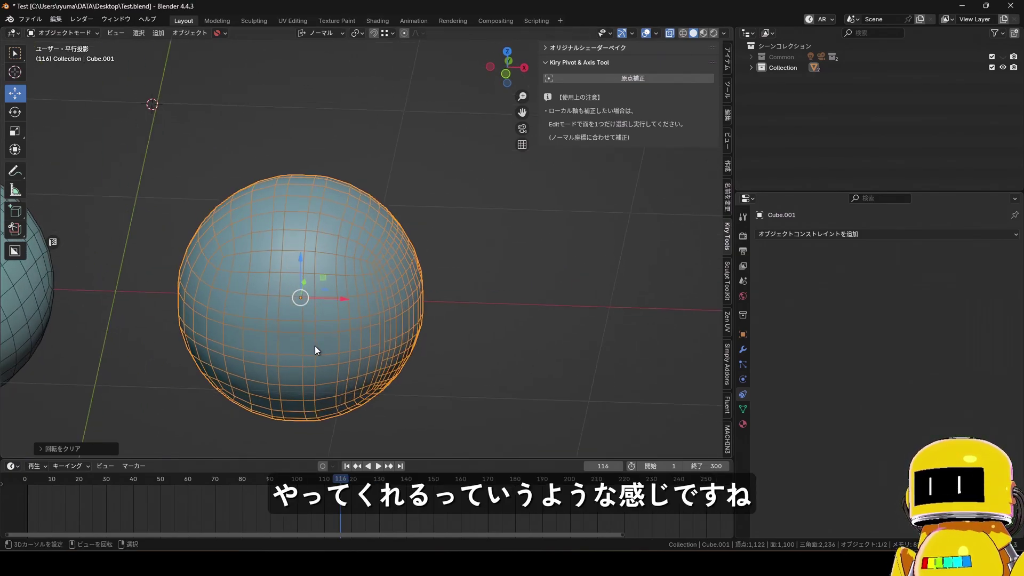
Switch to the front view and clear the rotation of the other sphere as well
scroll(314, 345, down, 2)
key(KP_1)
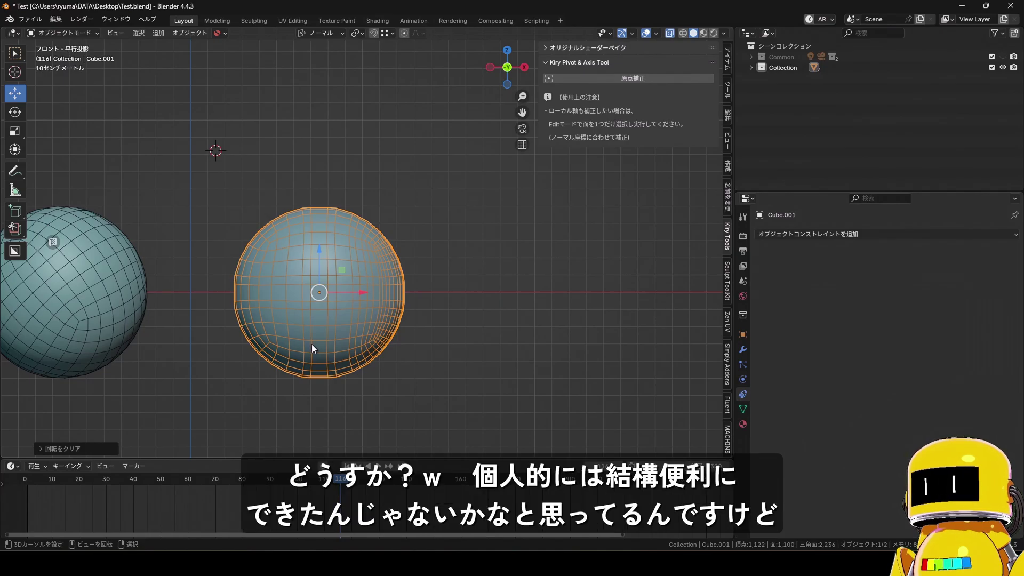
shift+middle_drag(312, 344, 411, 350)
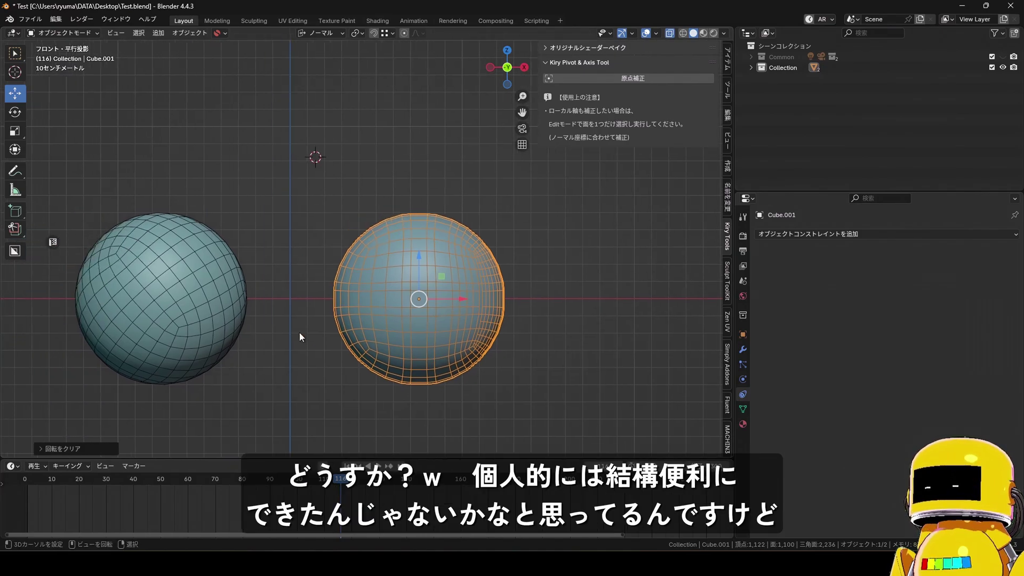
right_click(213, 305)
key(alt+r)
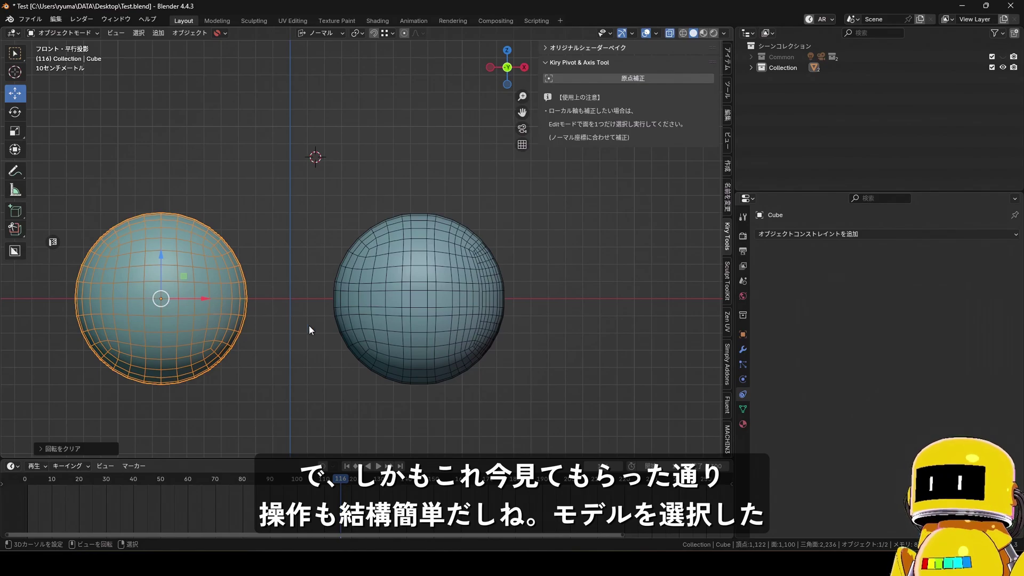
Reselect the corrected sphere and check its single selected face in Edit Mode before returning to Object Mode
click(433, 309)
scroll(434, 310, up, 1)
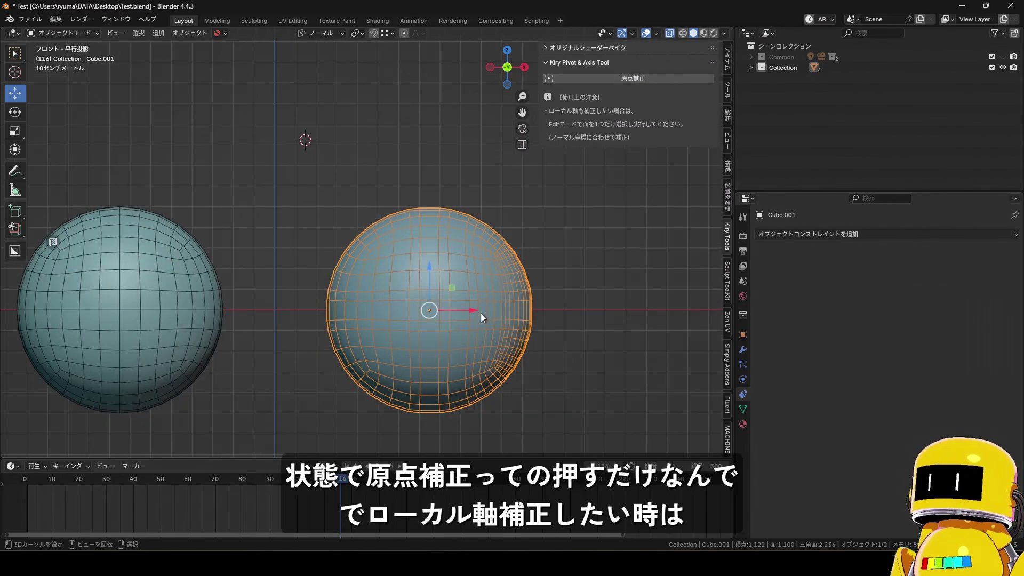
shift+middle_drag(481, 312, 444, 312)
key(Tab)
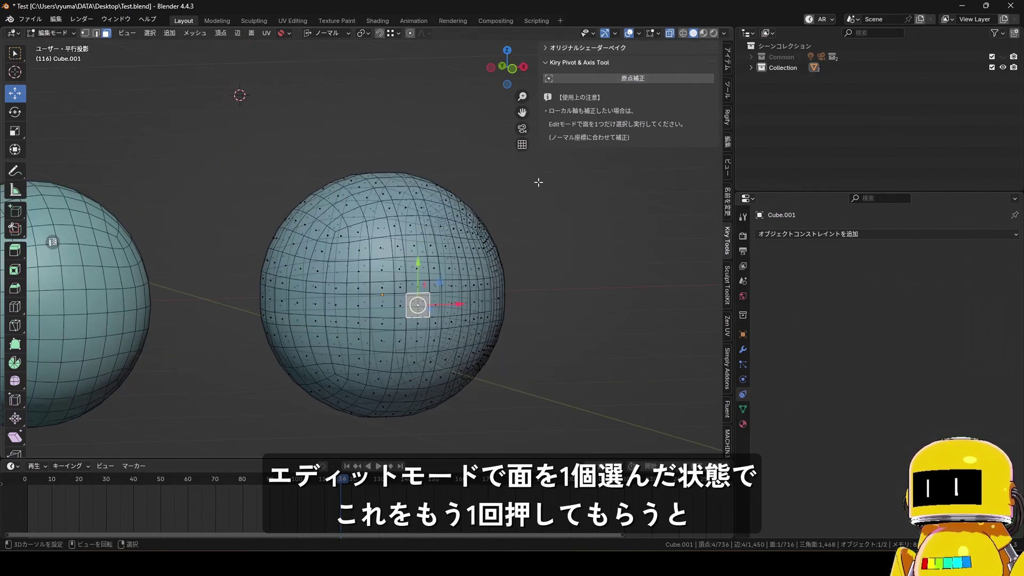
key(Tab)
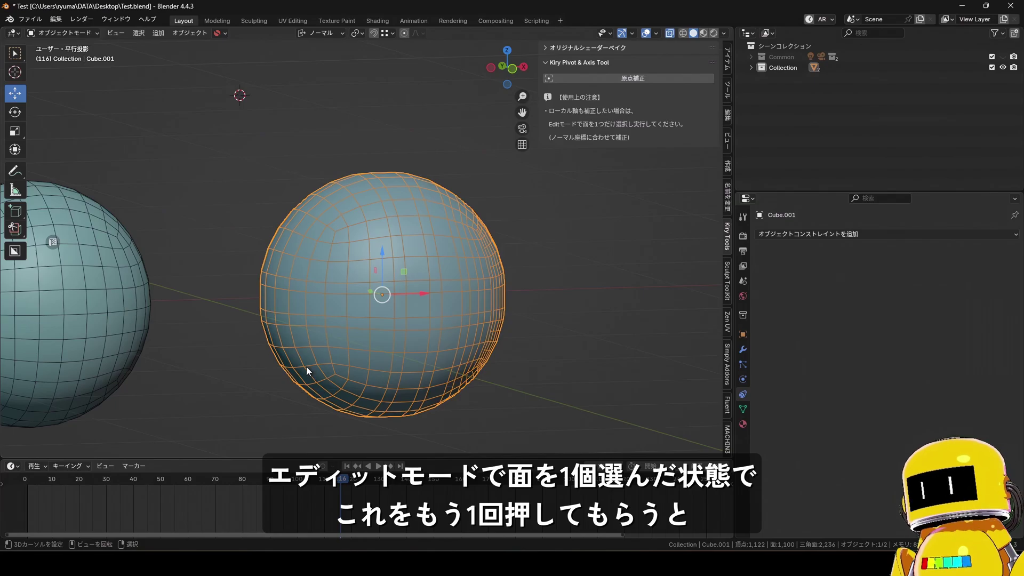